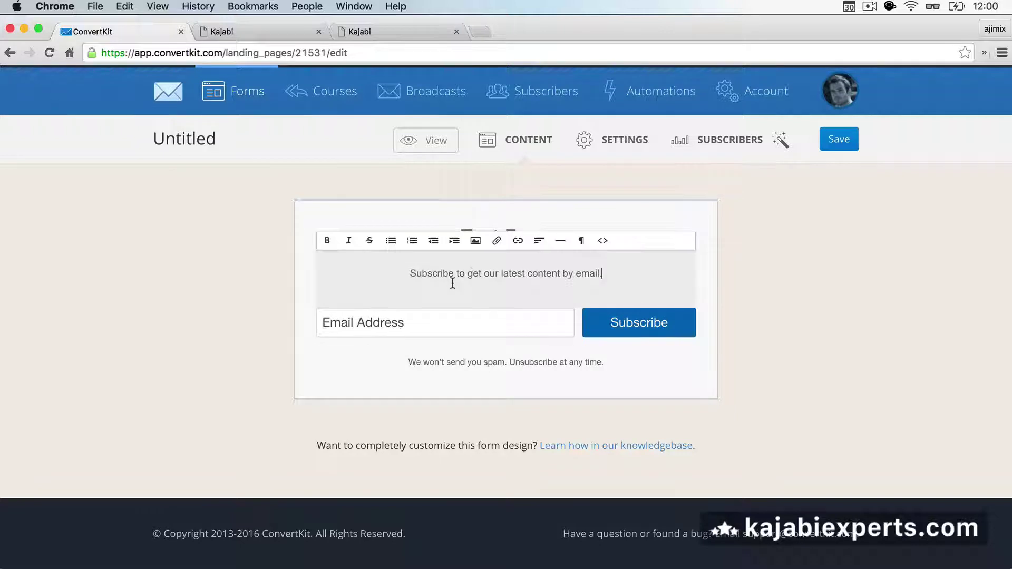
- Append 'dfgdg' to the form's subscribe description and save the form
type("dfgdg")
left_click(795, 292)
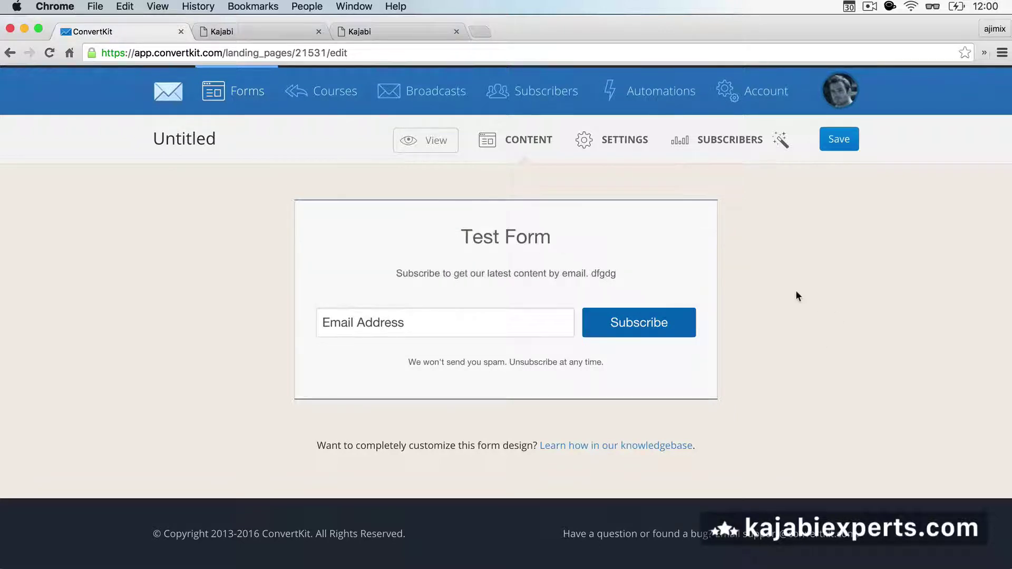
left_click(843, 142)
- Change the Landing Page Name in Settings to 'Test Form' and save the form
left_click(613, 140)
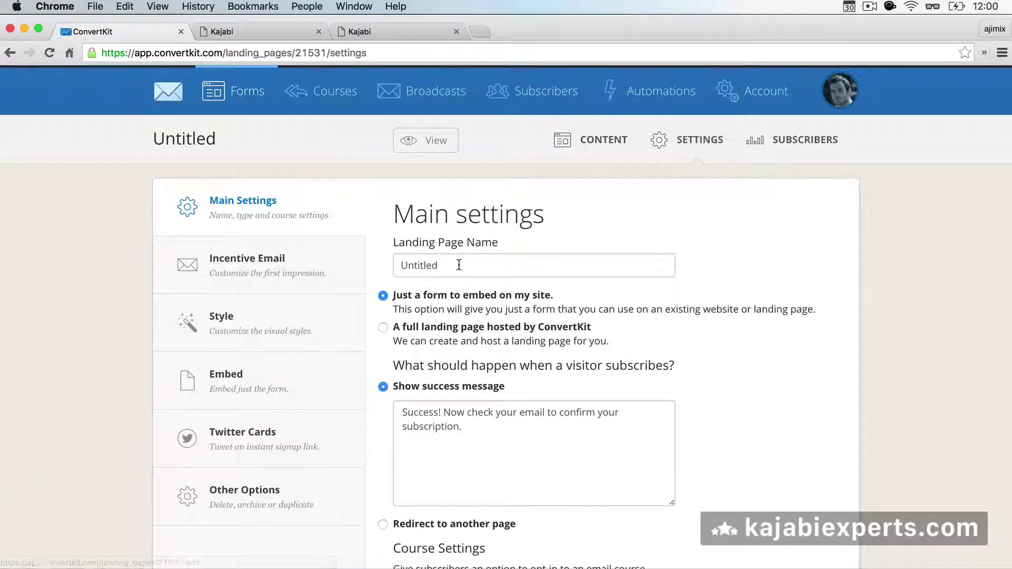
double_click(460, 264)
type("Test Form")
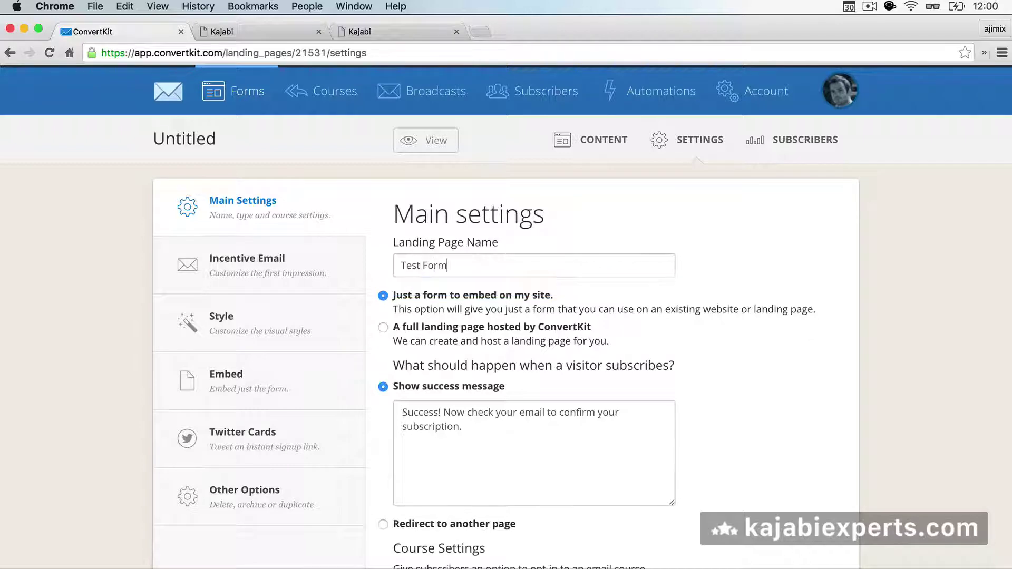
scroll(703, 441, "down", 5)
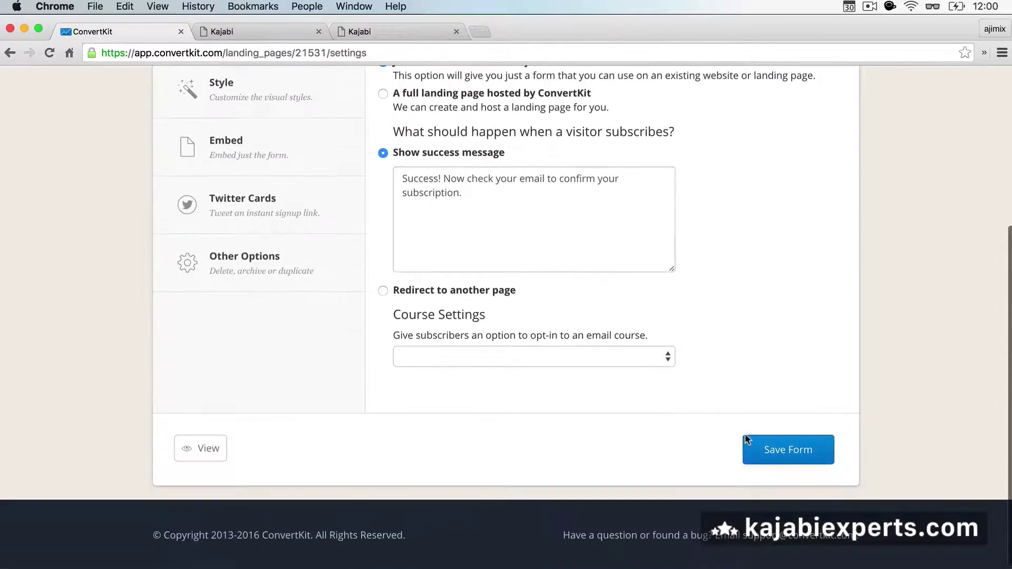
left_click(770, 459)
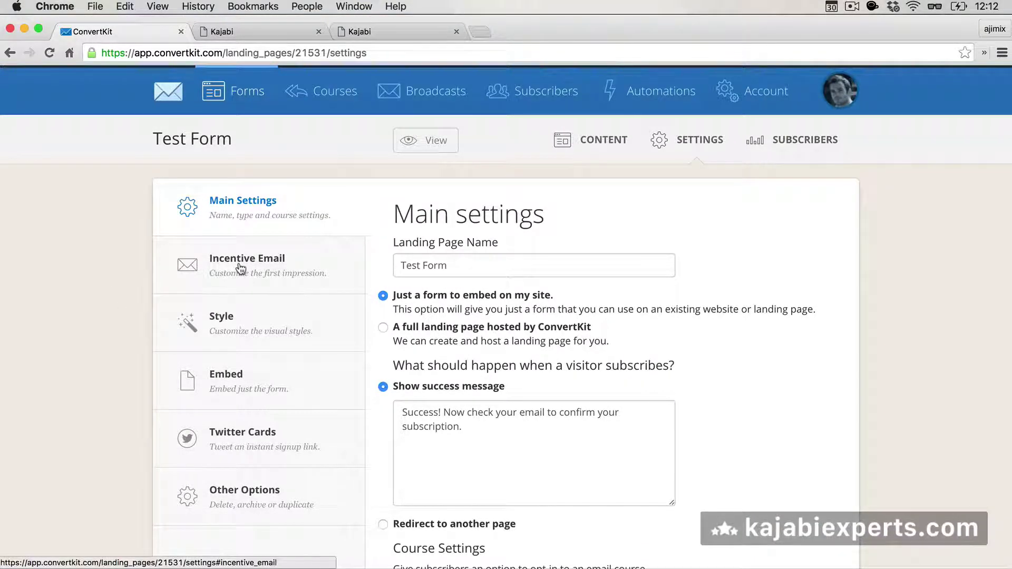
- Set the form's Style to display as a Modal popup
left_click(232, 331)
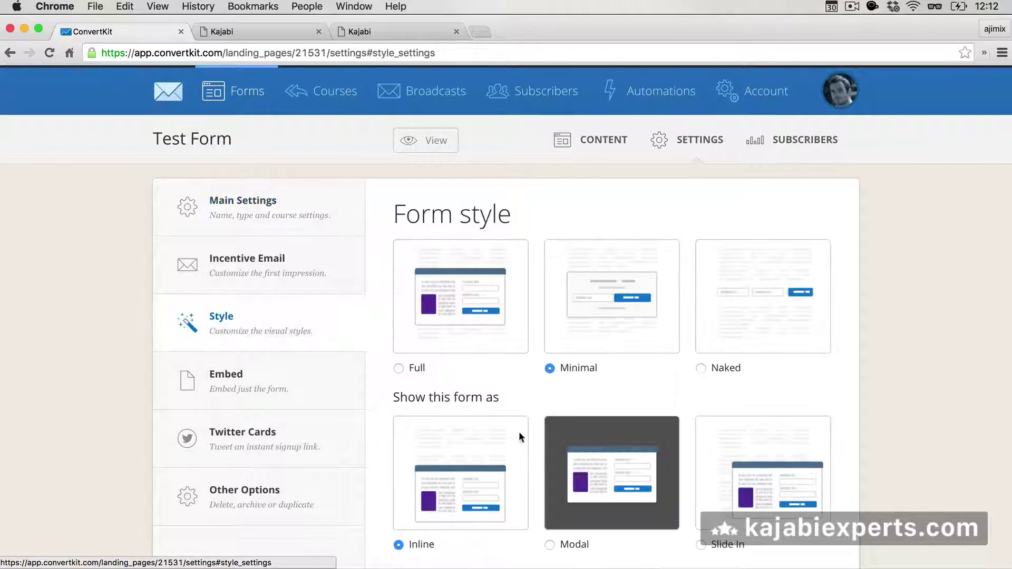
scroll(527, 418, "down", 3)
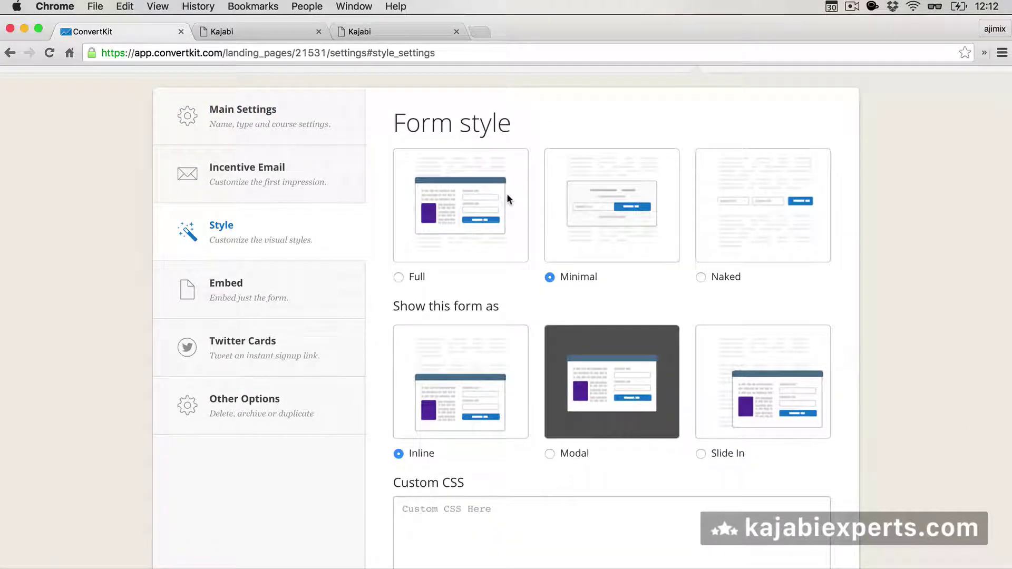
scroll(457, 365, "down", 2)
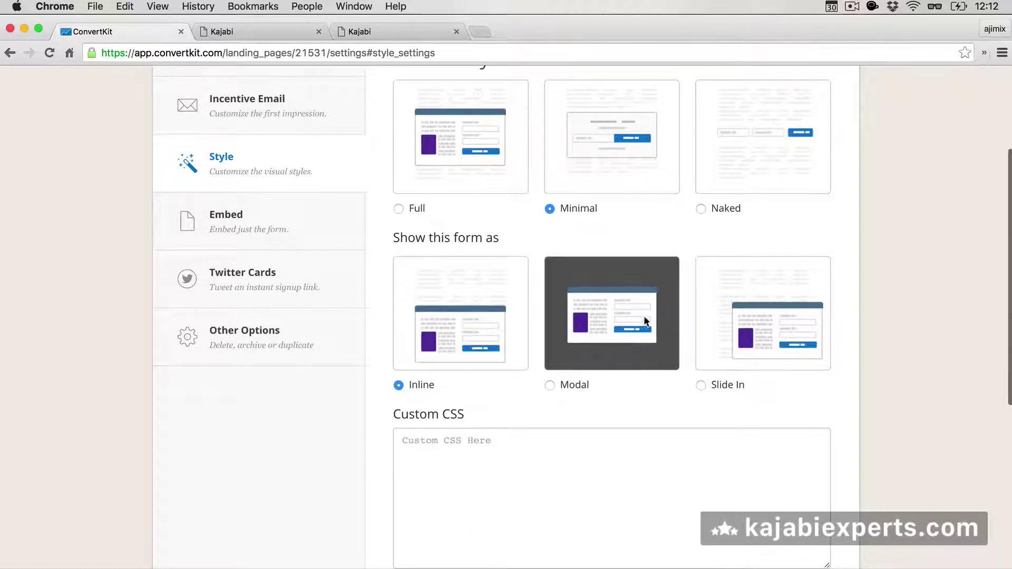
scroll(780, 390, "down", 2)
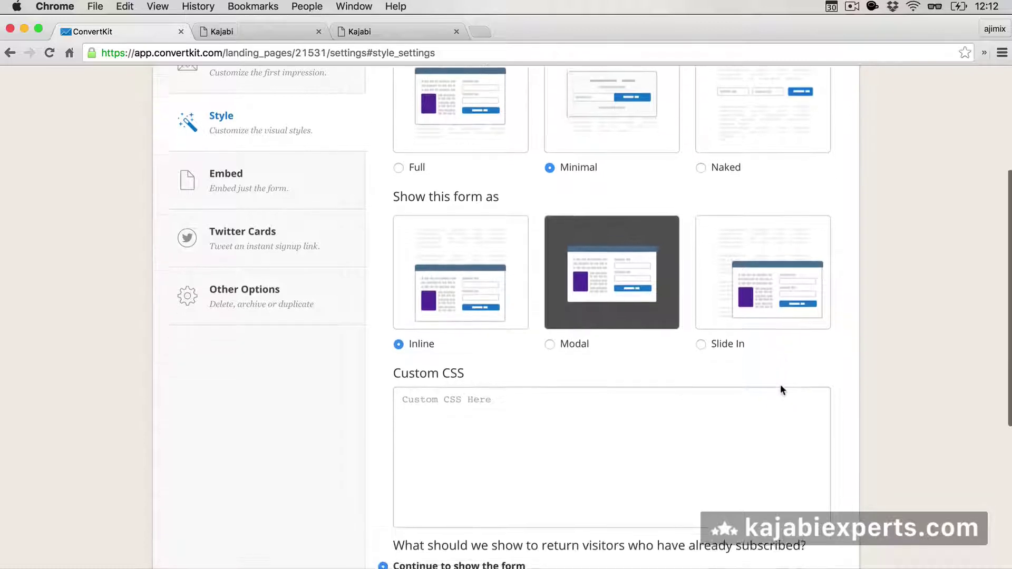
left_click(548, 330)
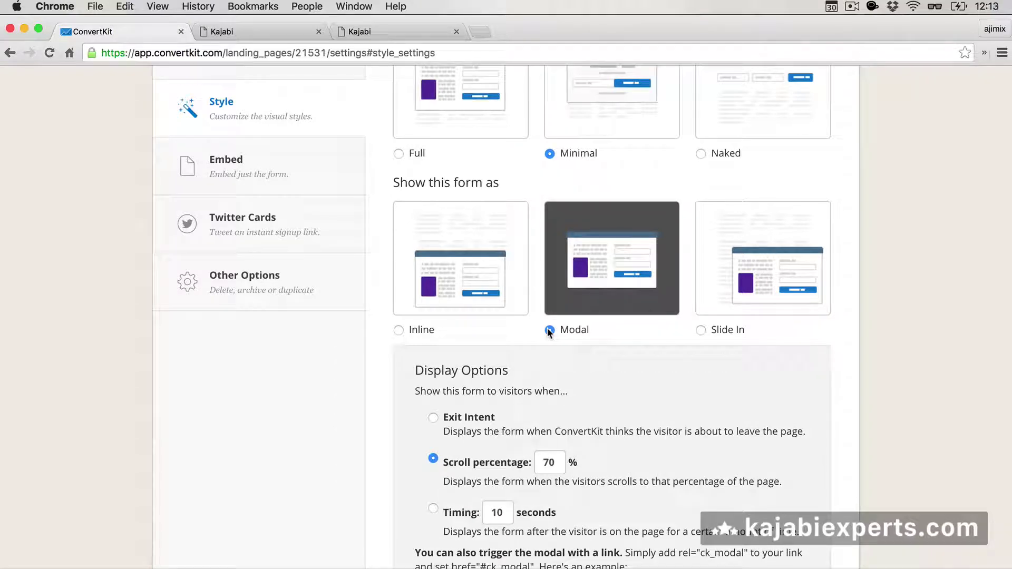
- Choose Exit Intent under Display Options and save the form
scroll(547, 328, "down", 4)
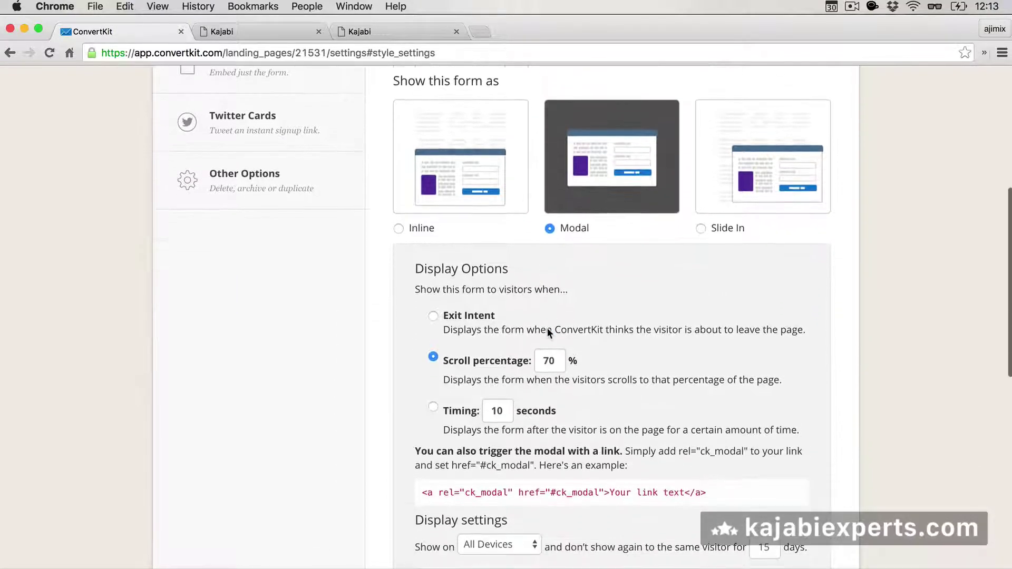
scroll(384, 321, "down", 3)
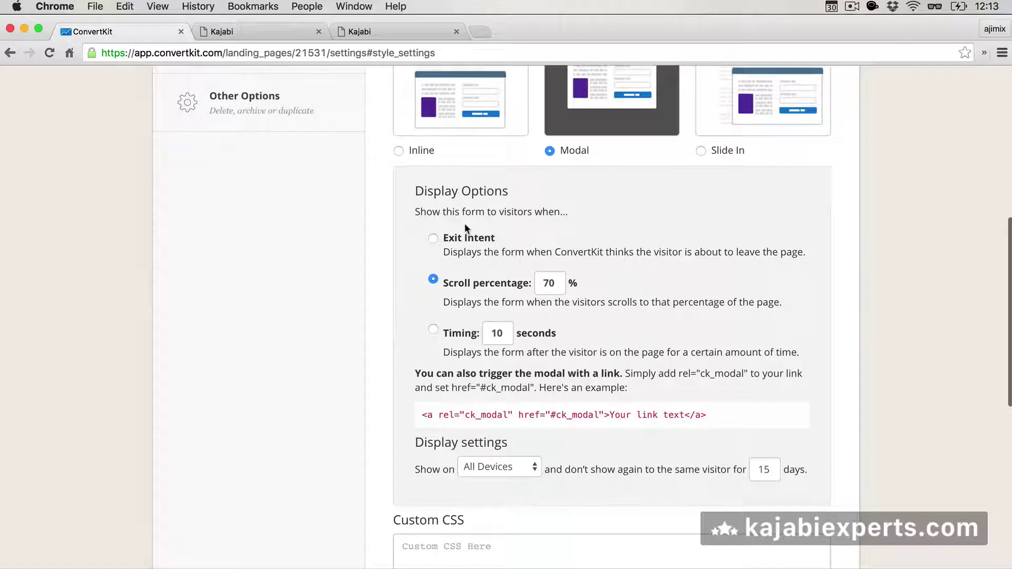
left_click(432, 238)
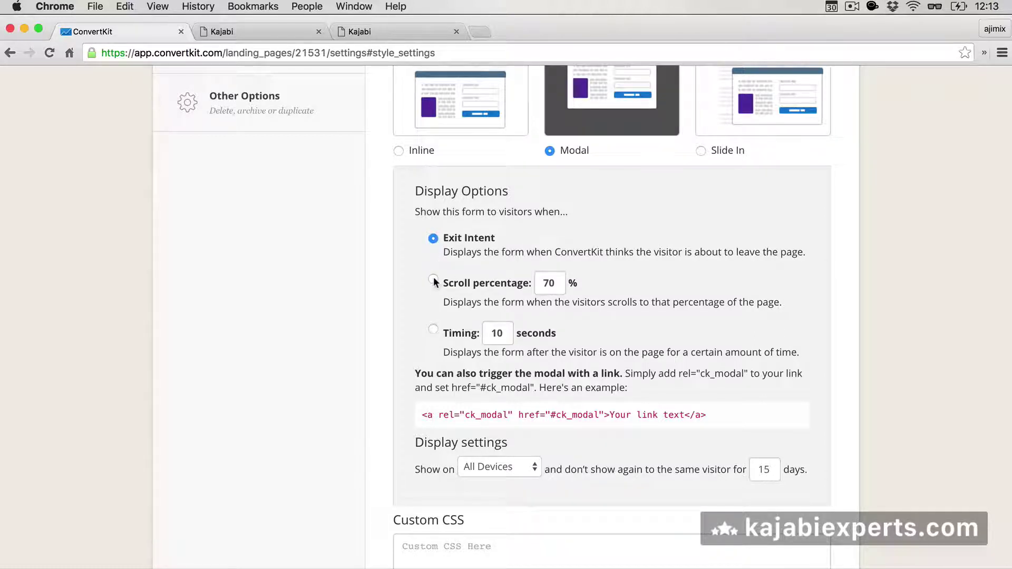
scroll(434, 281, "down", 4)
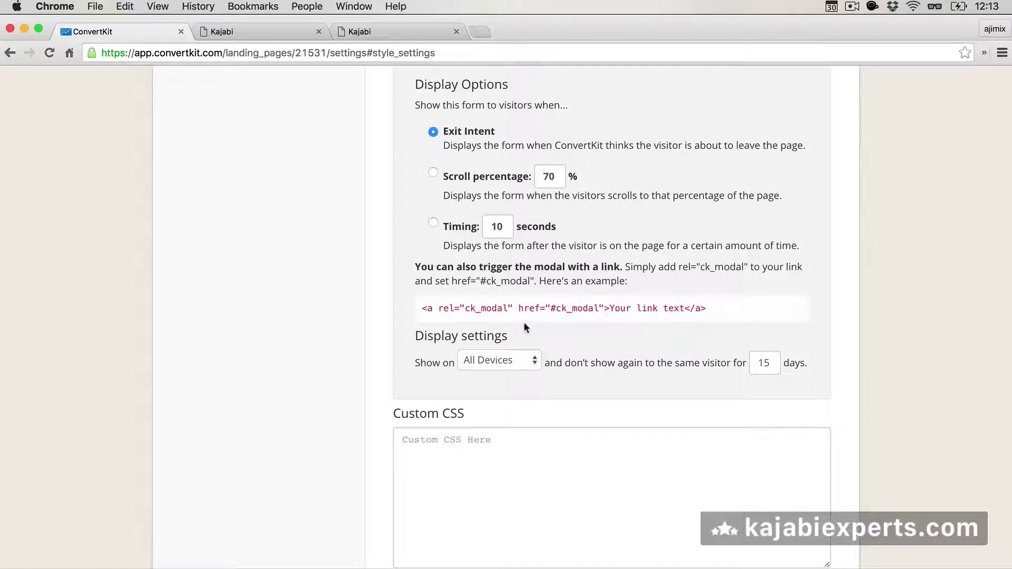
scroll(525, 327, "down", 3)
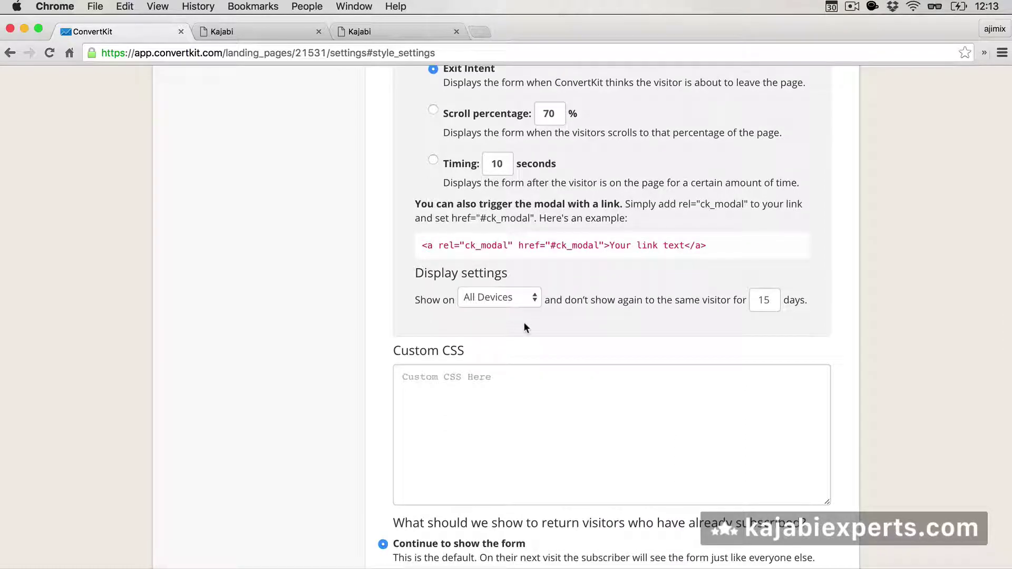
scroll(525, 327, "down", 1)
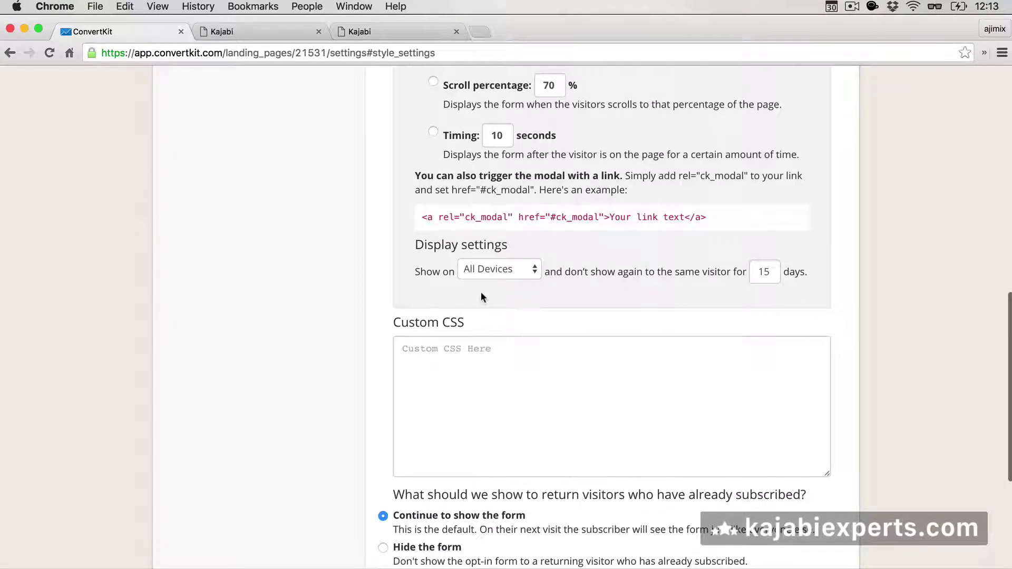
scroll(482, 297, "down", 1)
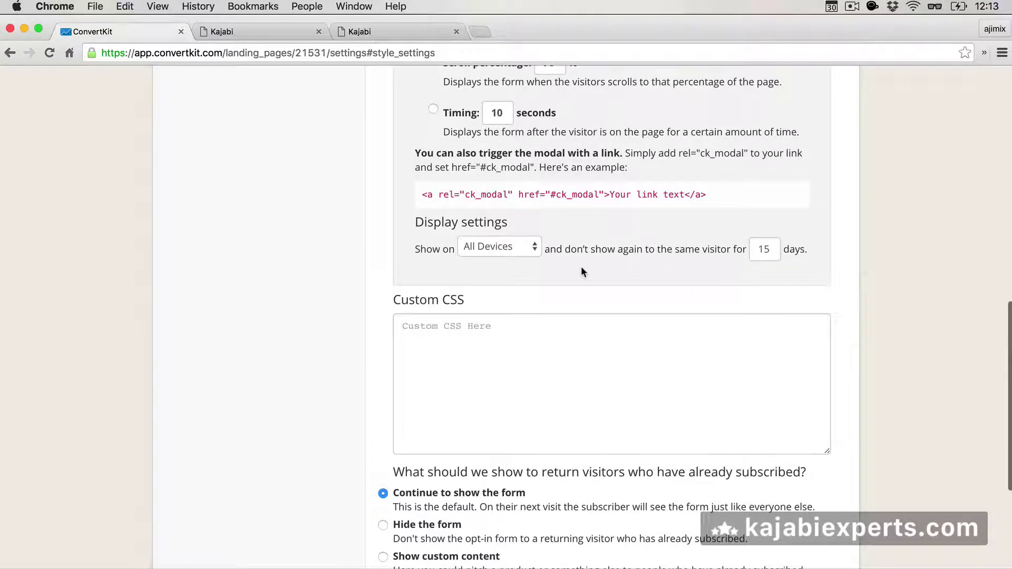
scroll(582, 271, "down", 5)
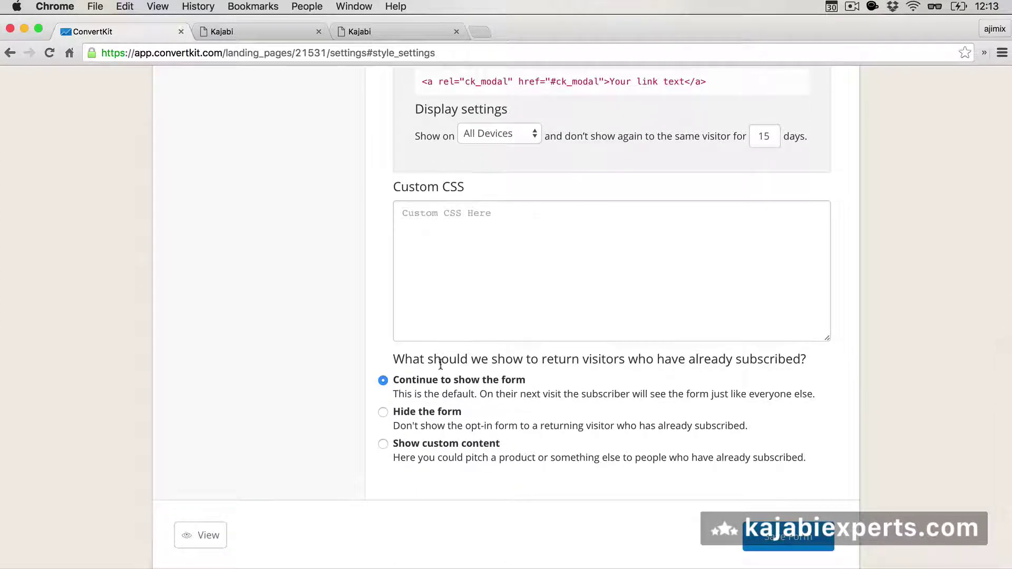
scroll(441, 337, "down", 2)
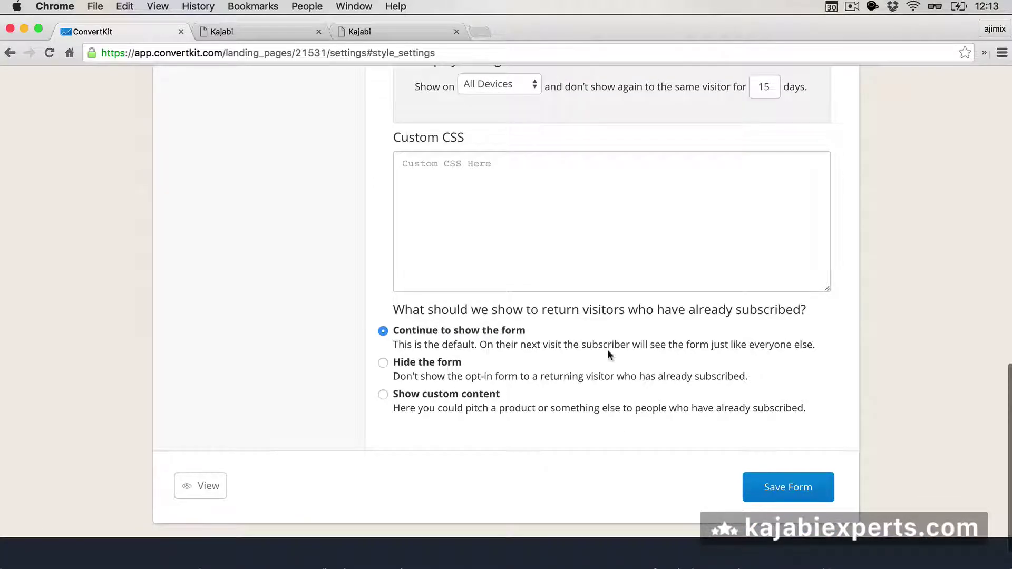
left_click(785, 485)
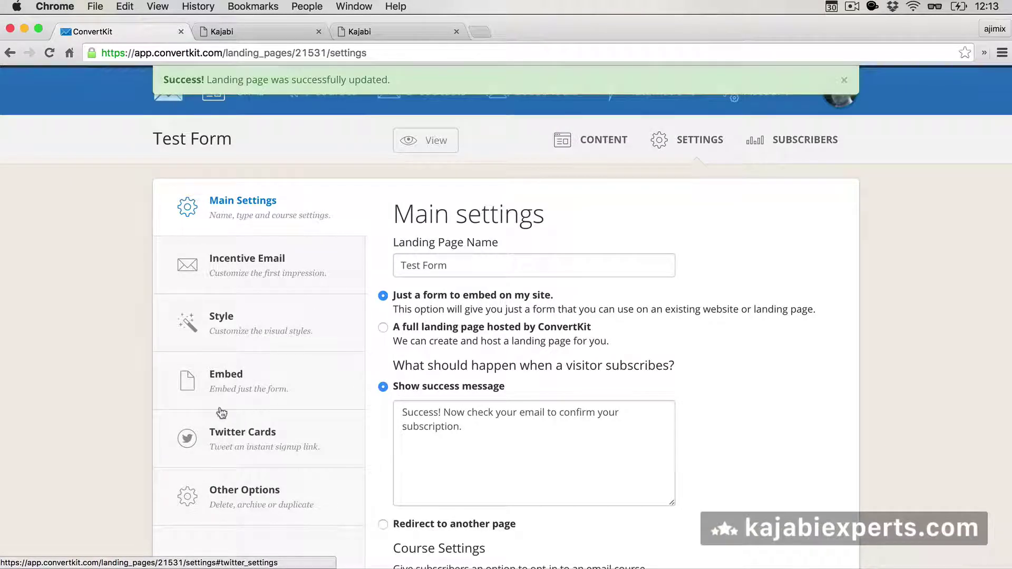
- Open the Test Form's embed settings and look over the embed code options
left_click(224, 389)
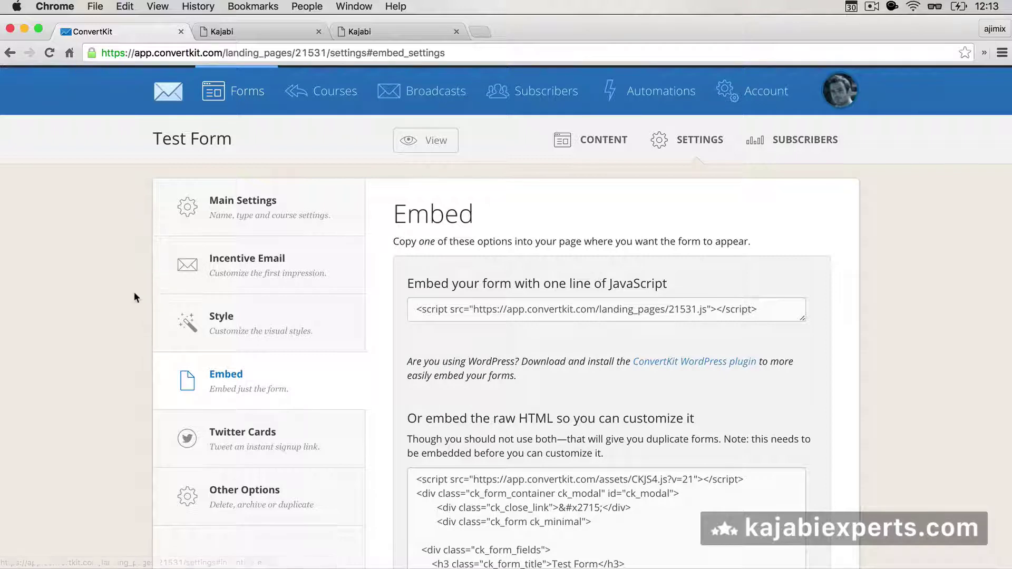
scroll(134, 290, "down", 2)
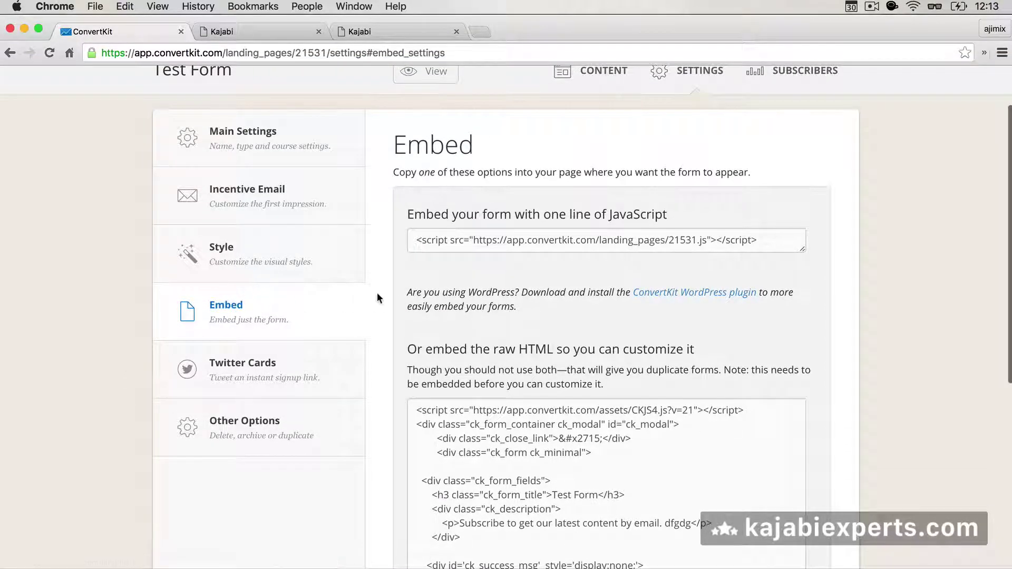
scroll(378, 293, "down", 1)
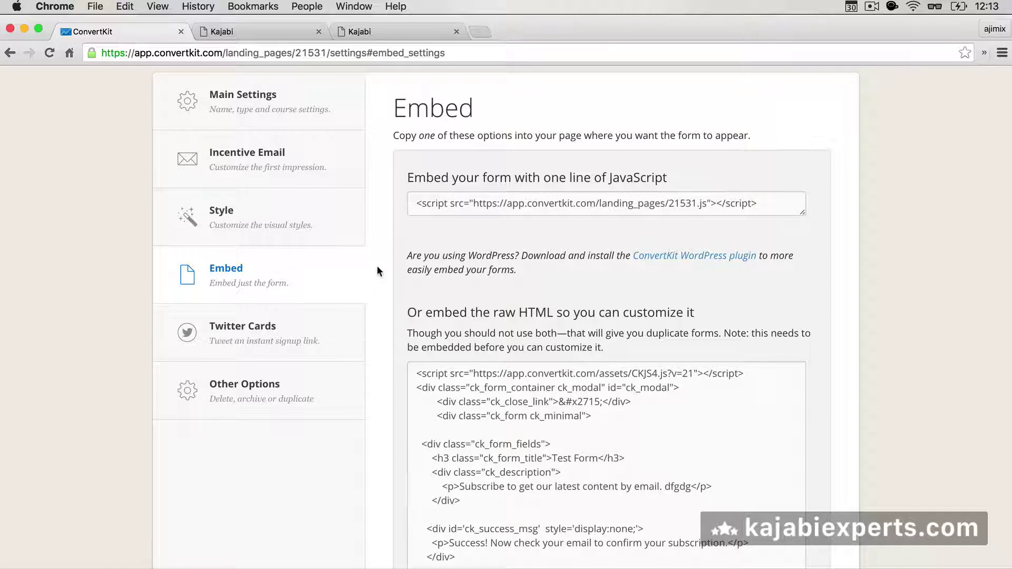
scroll(378, 269, "down", 3)
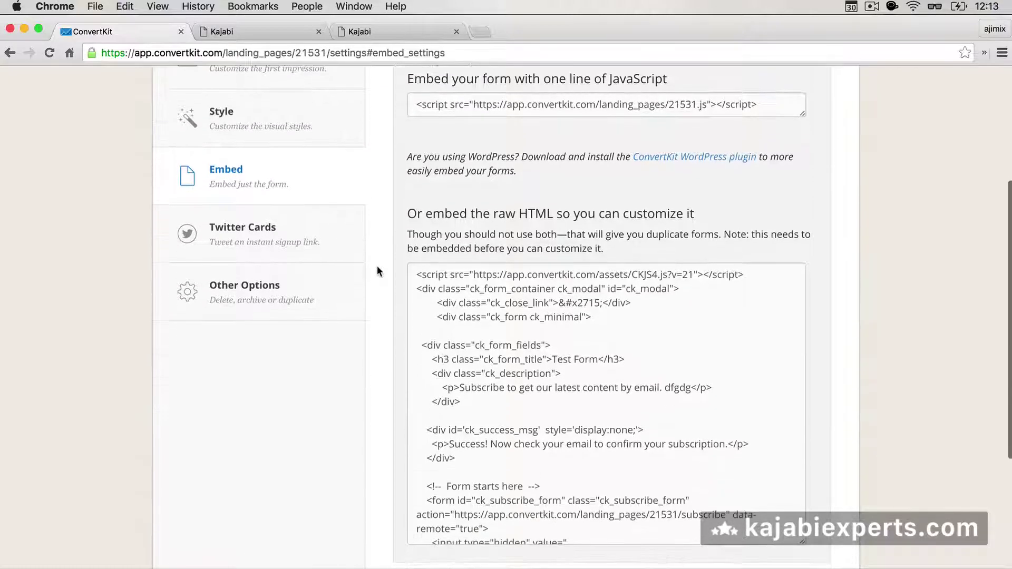
scroll(378, 268, "up", 2)
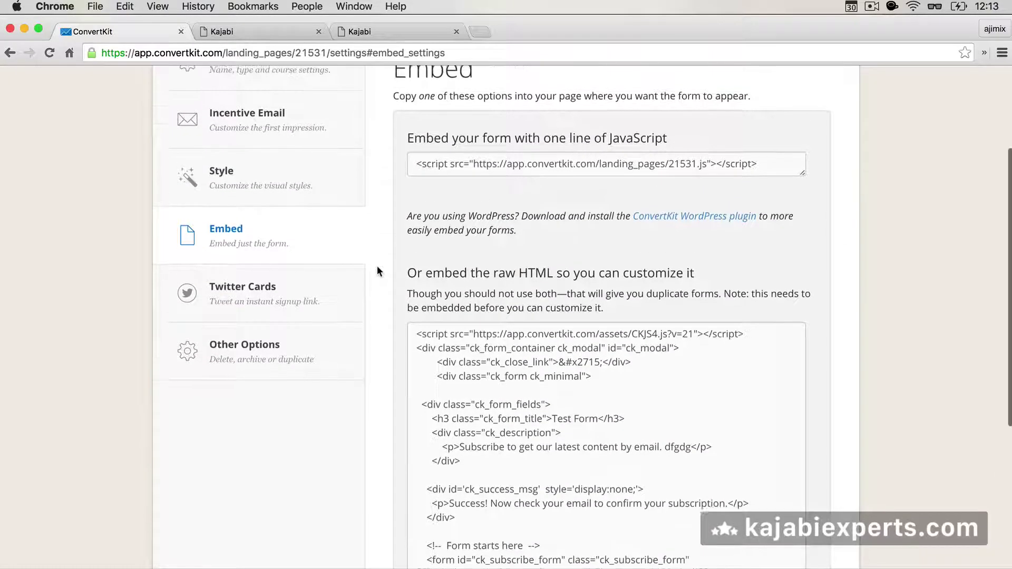
scroll(377, 265, "down", 3)
scroll(377, 266, "up", 2)
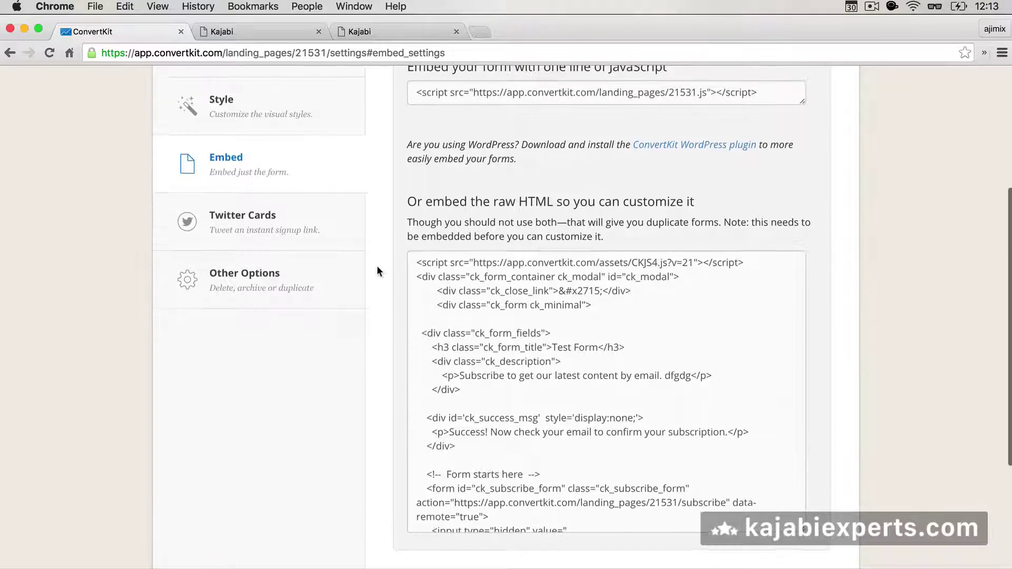
scroll(377, 266, "down", 1)
scroll(377, 268, "up", 3)
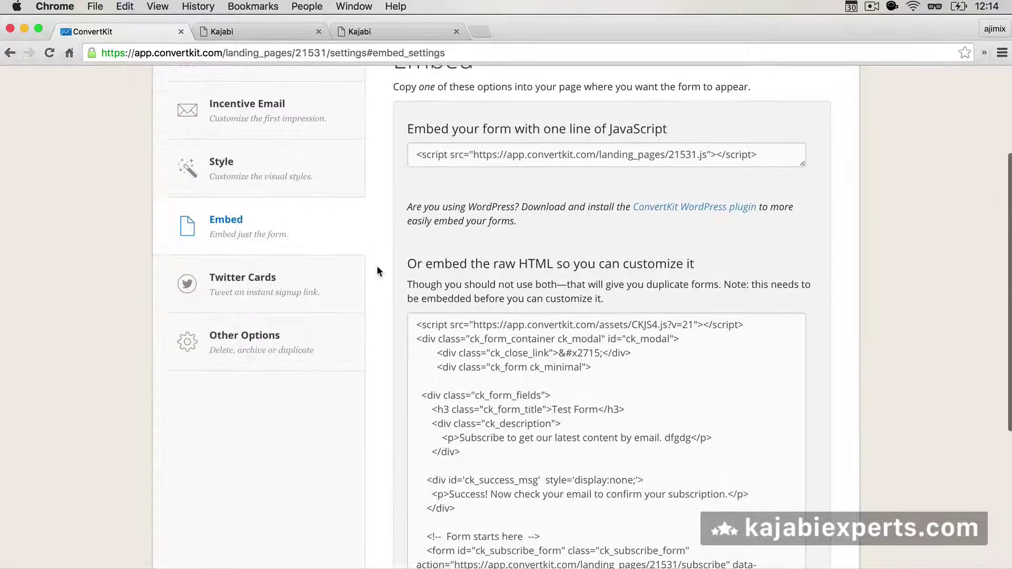
scroll(377, 271, "up", 1)
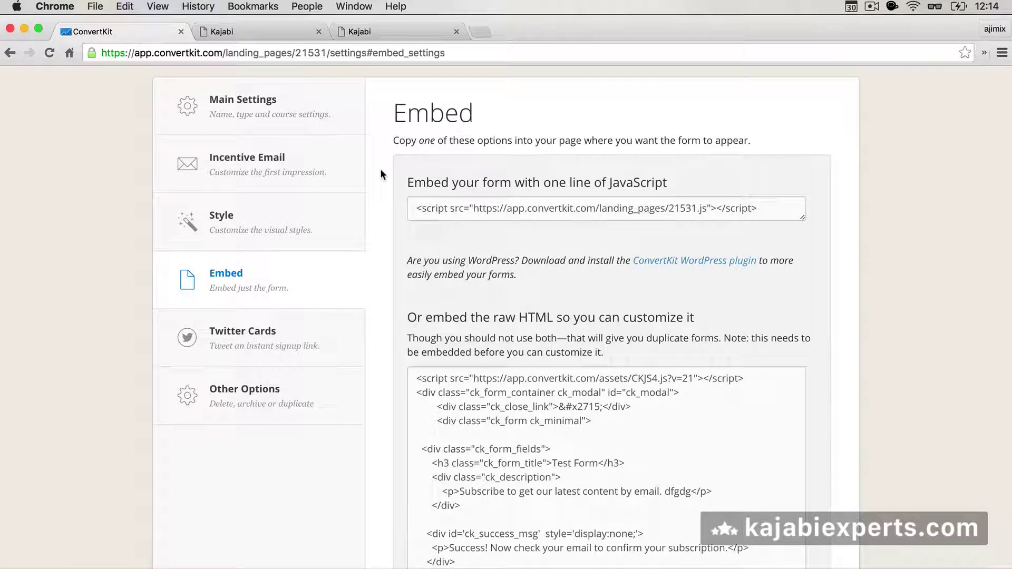
scroll(381, 171, "down", 3)
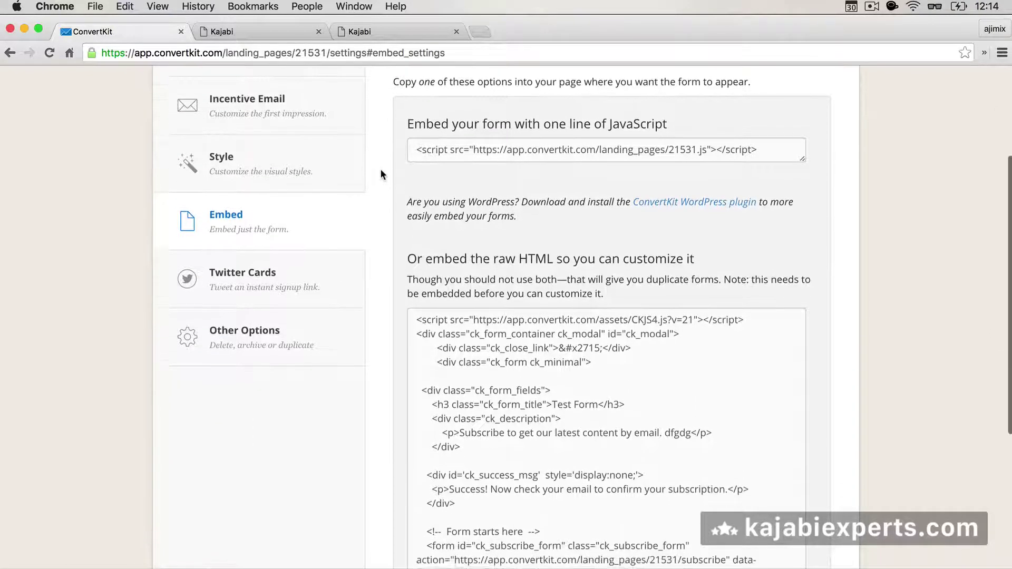
scroll(381, 171, "down", 1)
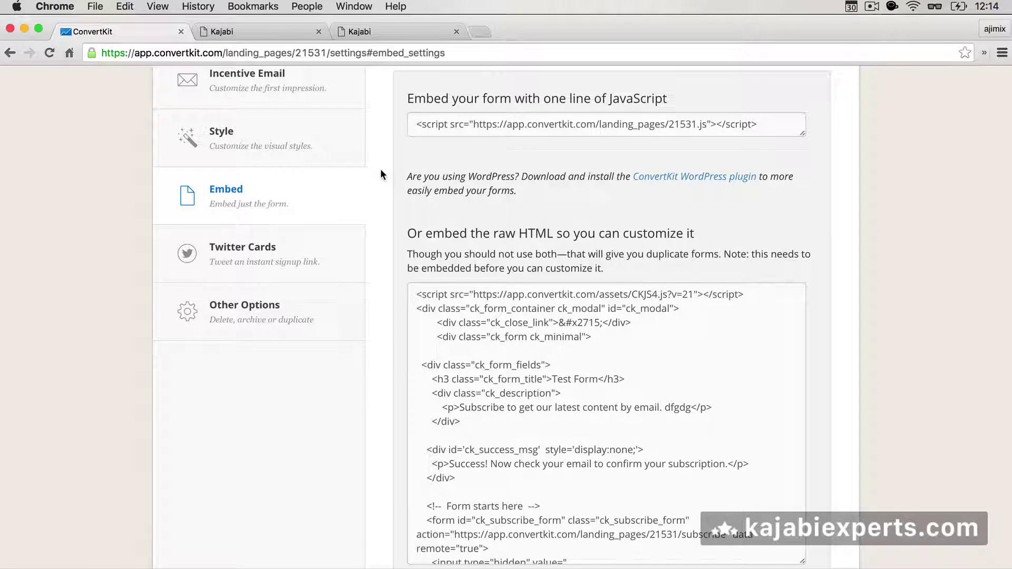
scroll(382, 174, "up", 1)
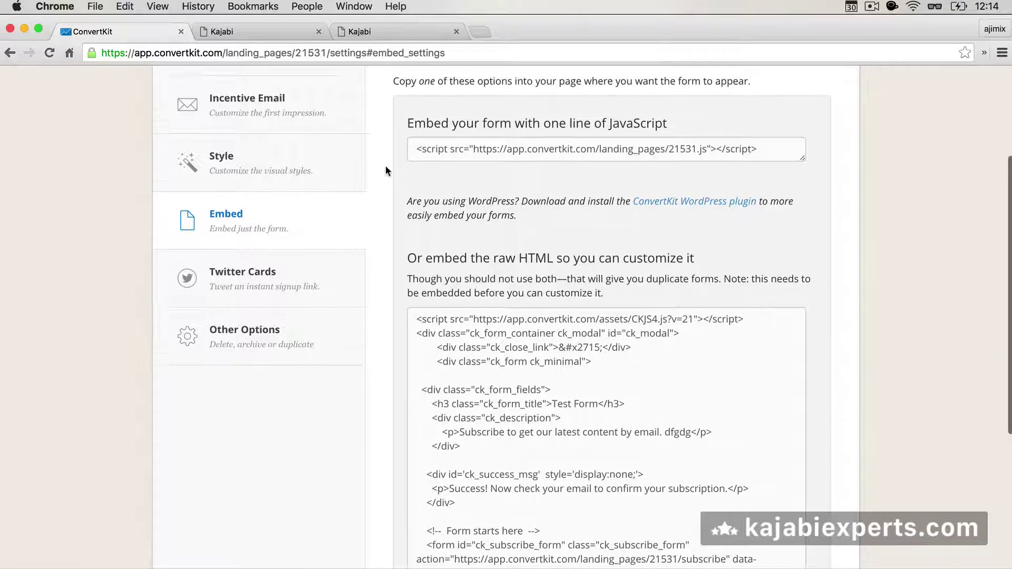
- Try selecting the one-line JavaScript and the raw HTML embed code
left_click(414, 148)
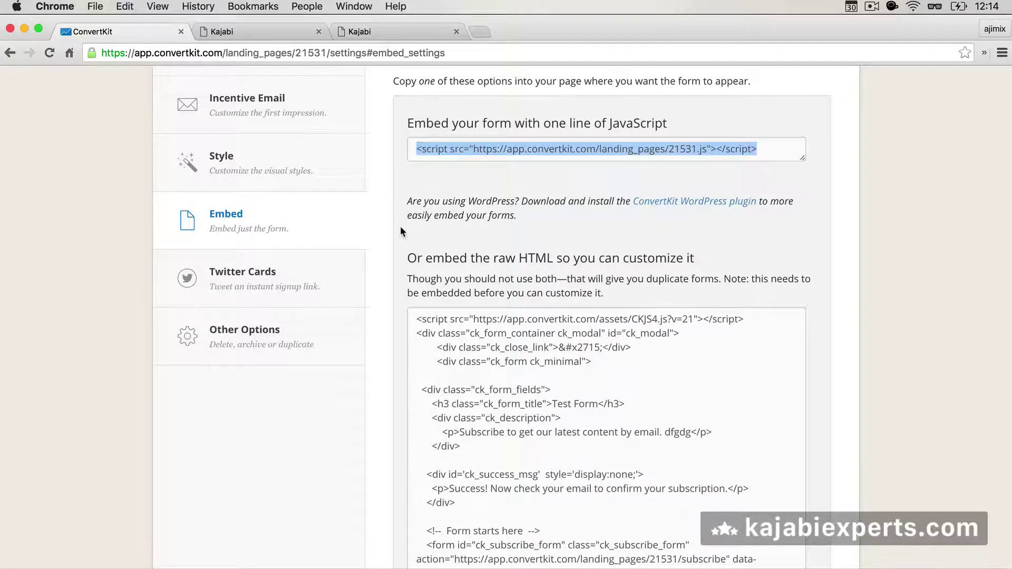
scroll(400, 225, "down", 5)
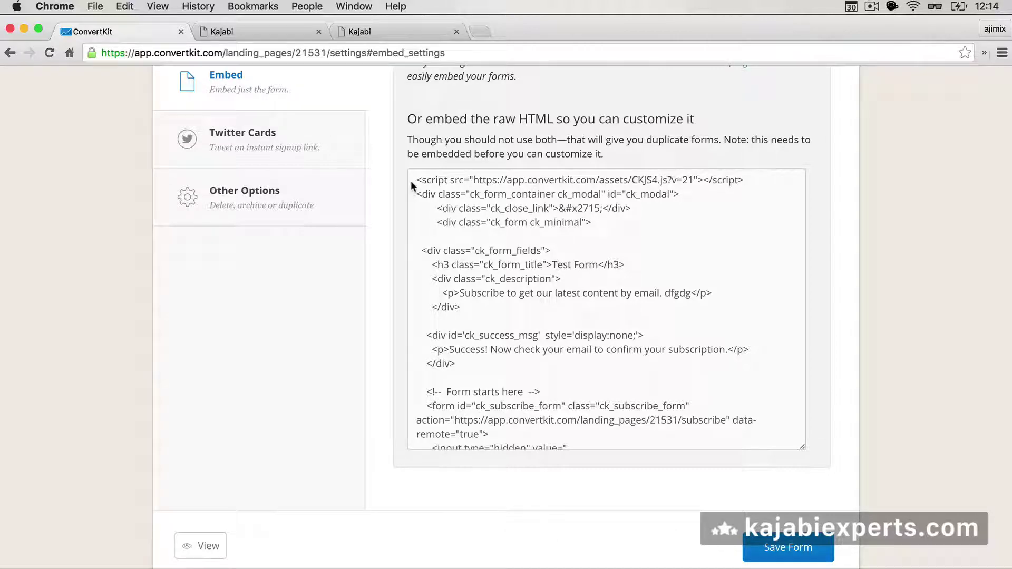
left_click_drag(417, 179, 443, 248)
left_click(464, 451)
scroll(472, 445, "down", 10)
key("super+a")
scroll(476, 421, "down", 3)
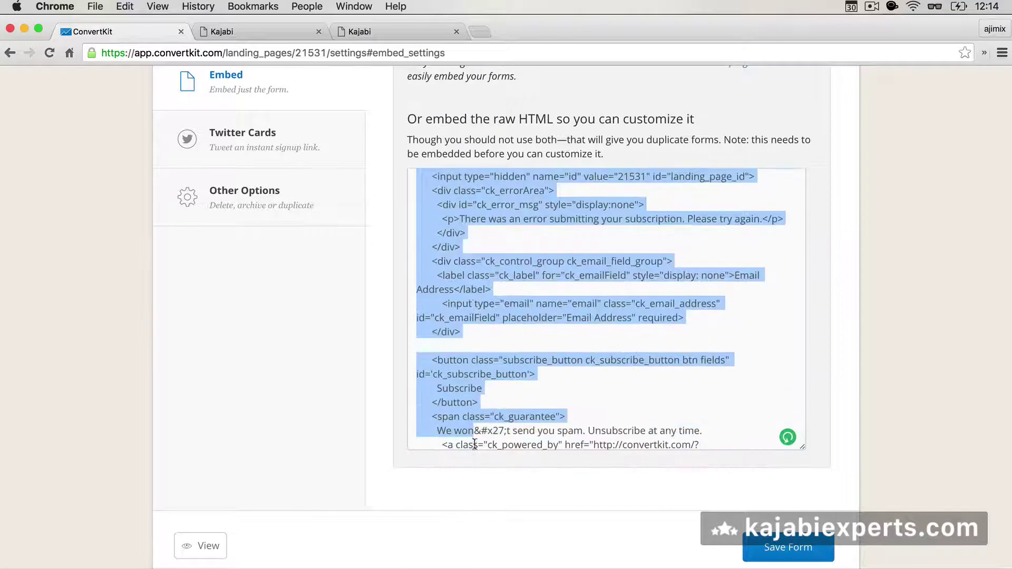
left_click(489, 327)
scroll(490, 327, "up", 2)
scroll(489, 327, "up", 3)
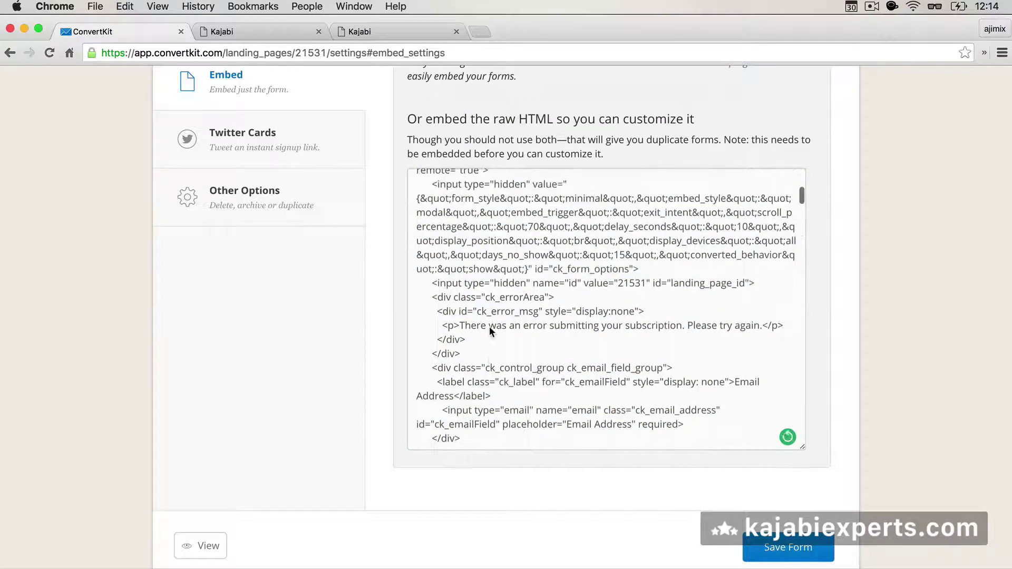
scroll(471, 319, "up", 5)
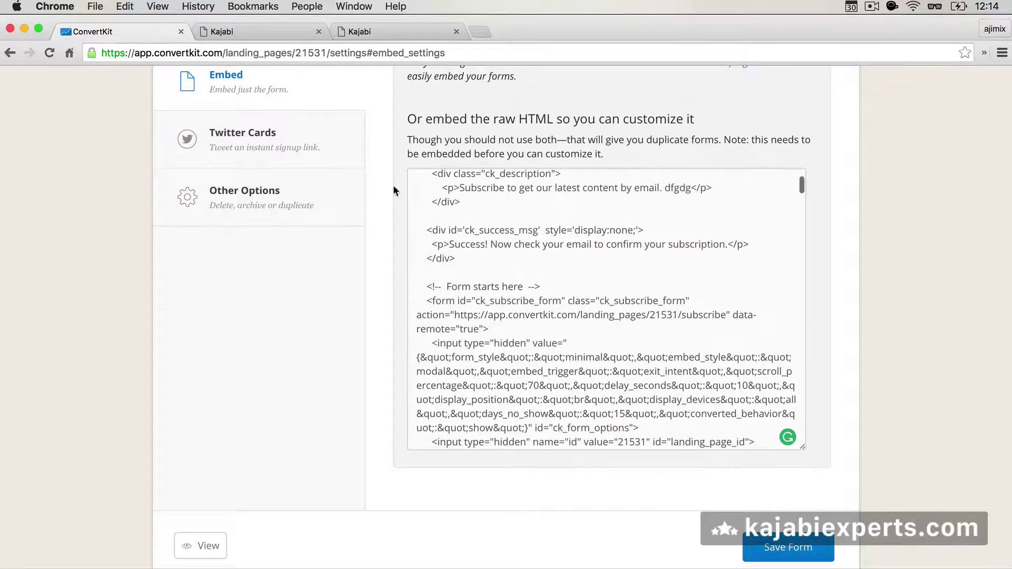
scroll(393, 184, "up", 3)
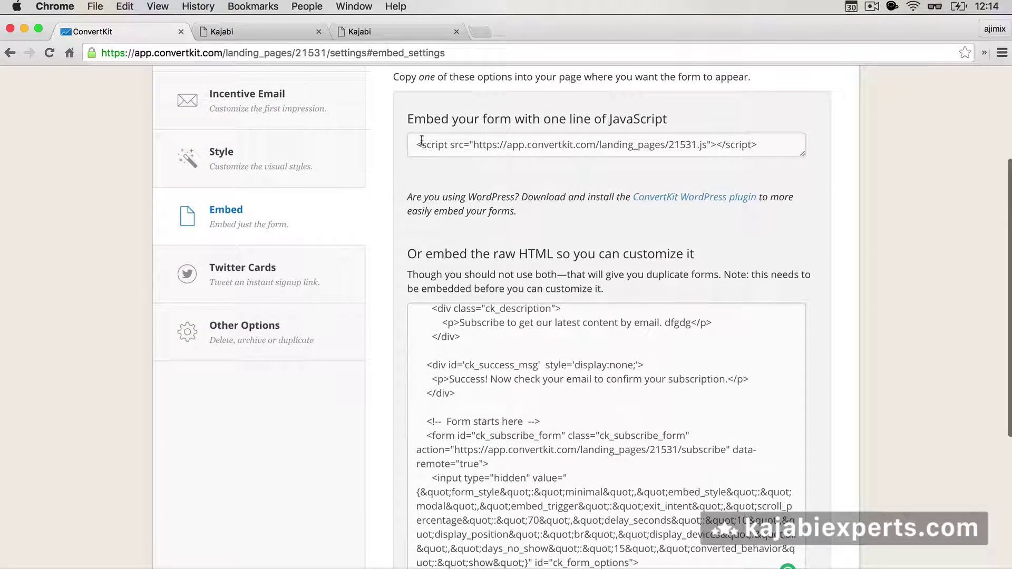
- Copy the one-line JavaScript embed code, then preview the Kajabi Test sales page
triple_click(423, 146)
key("super+c")
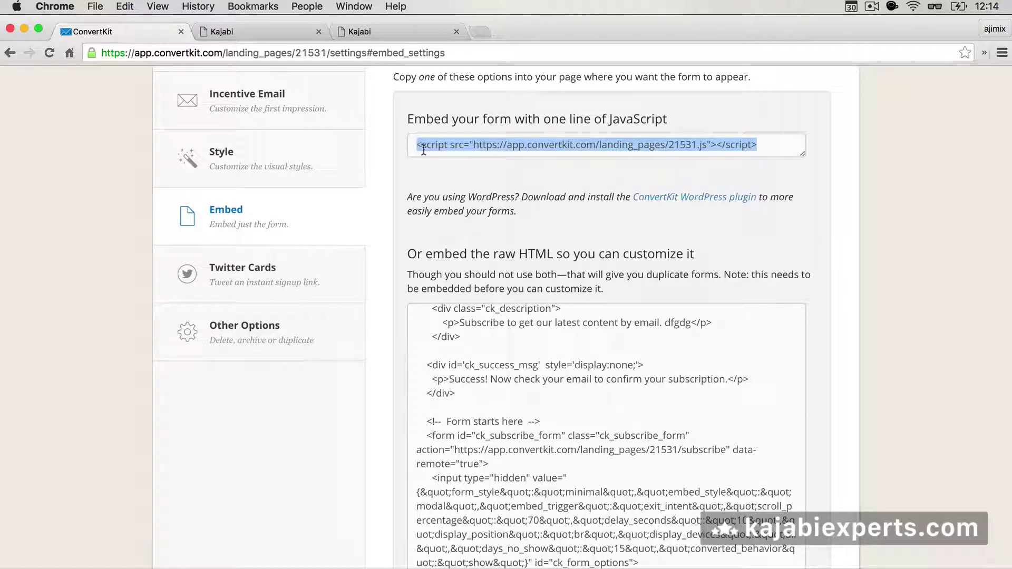
left_click(270, 33)
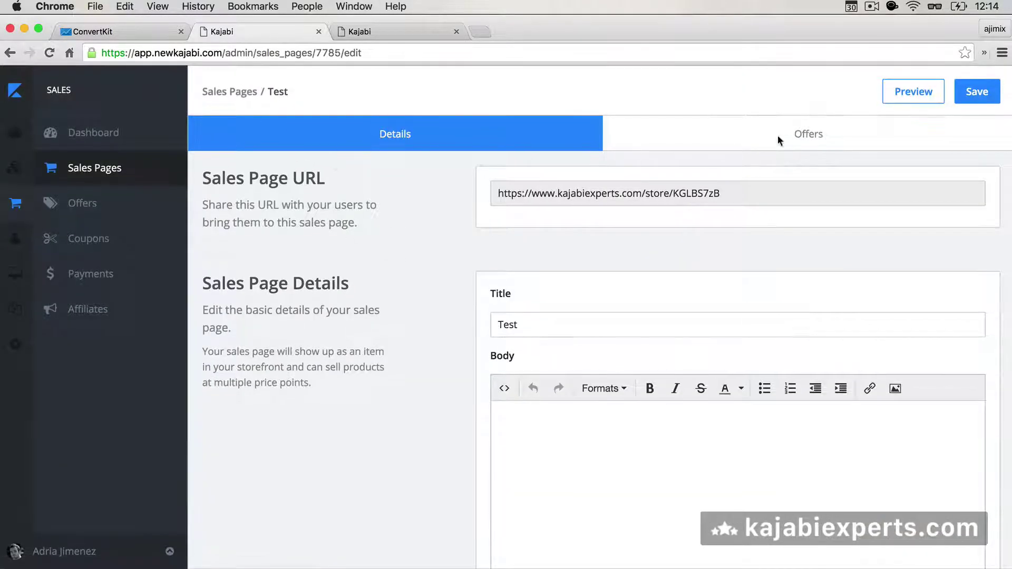
left_click(904, 98)
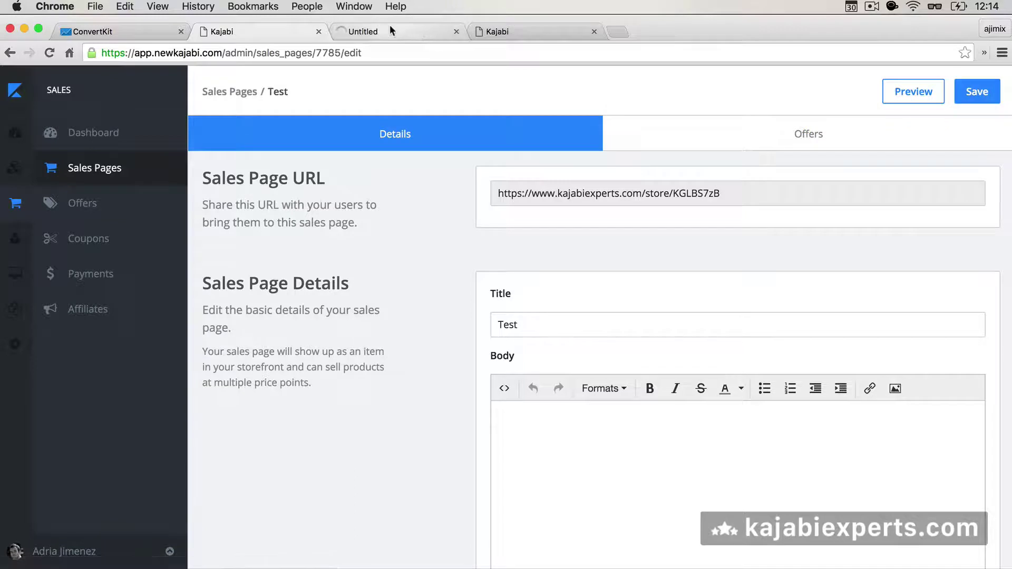
- Close the store preview, paste the ConvertKit script into the body source, and save the page
left_click(390, 29)
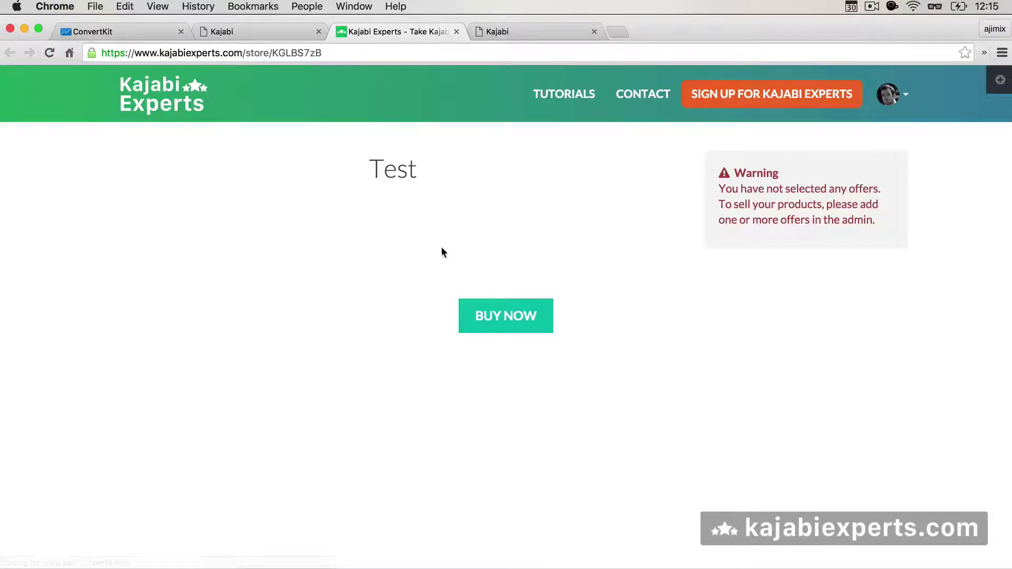
key("super+w")
scroll(372, 353, "down", 3)
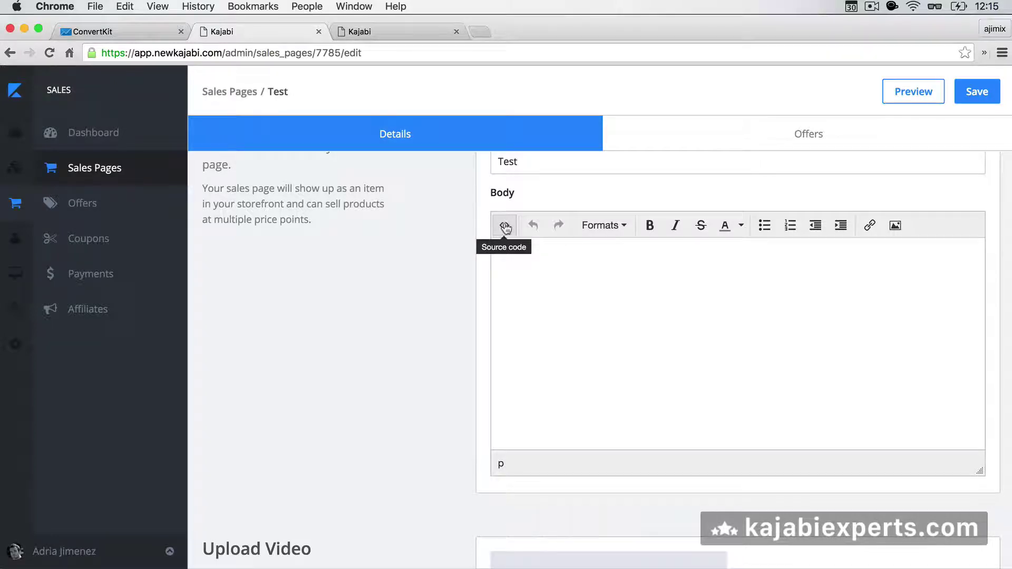
left_click(505, 227)
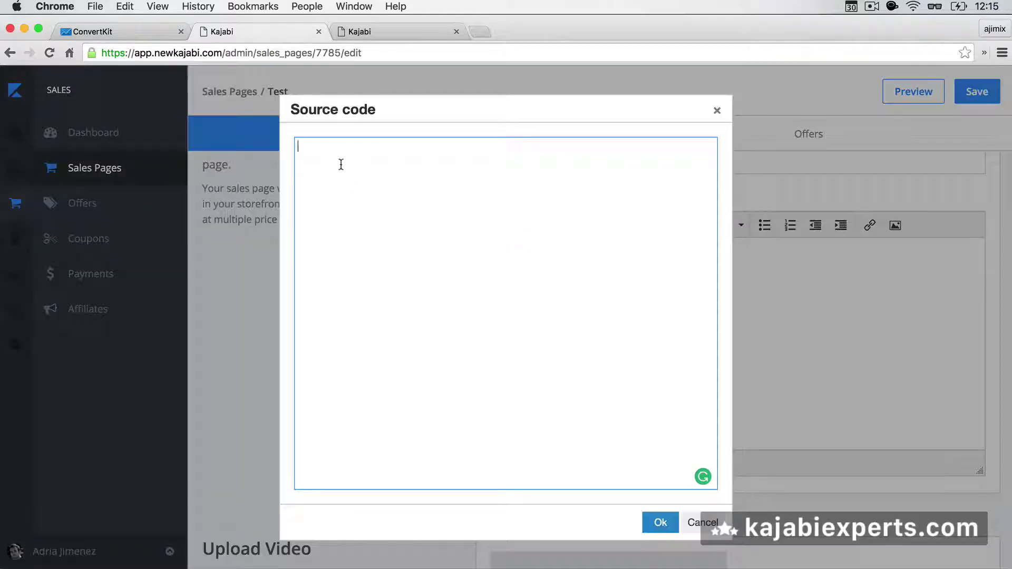
key("super+v")
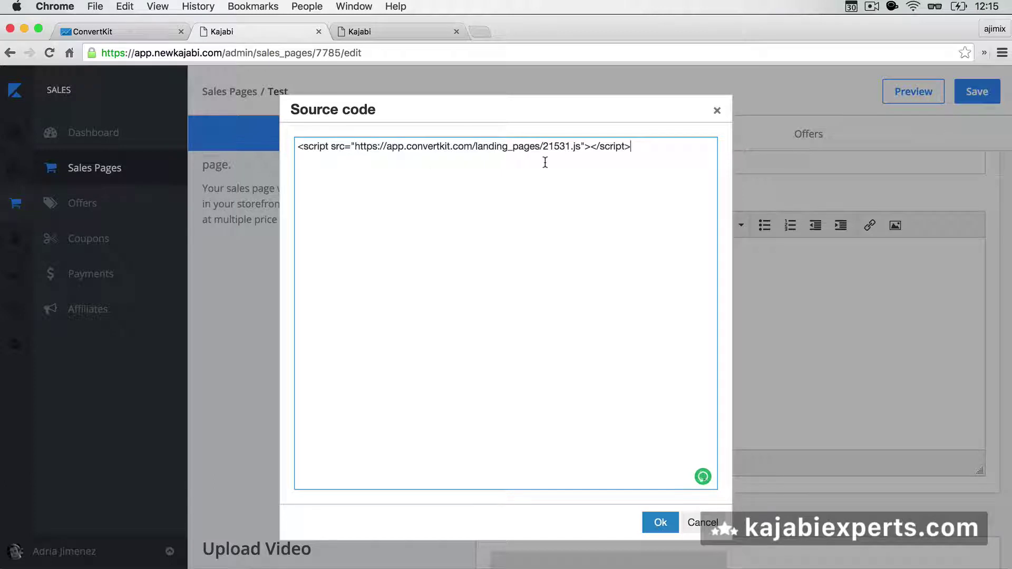
left_click(660, 523)
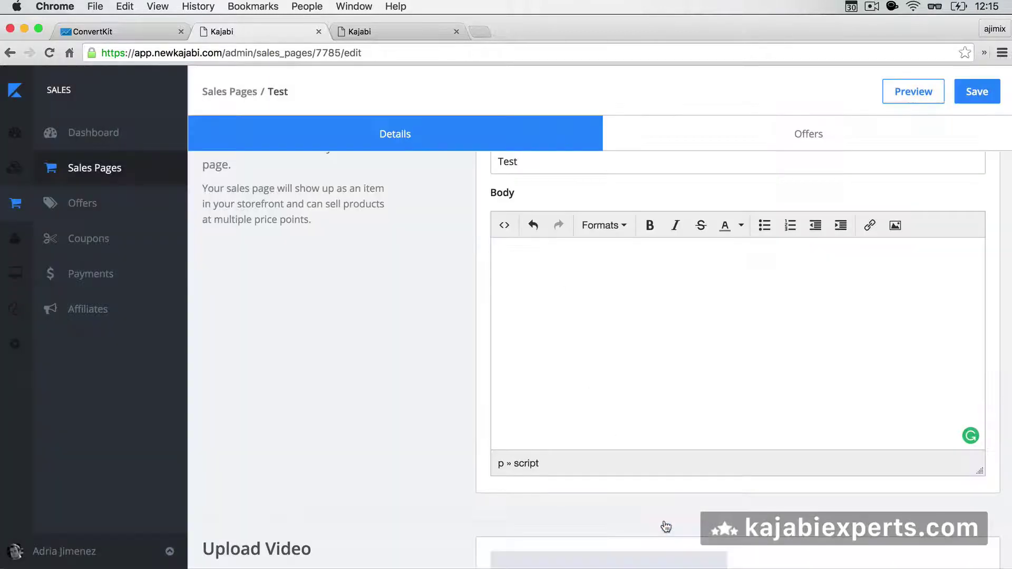
left_click(980, 100)
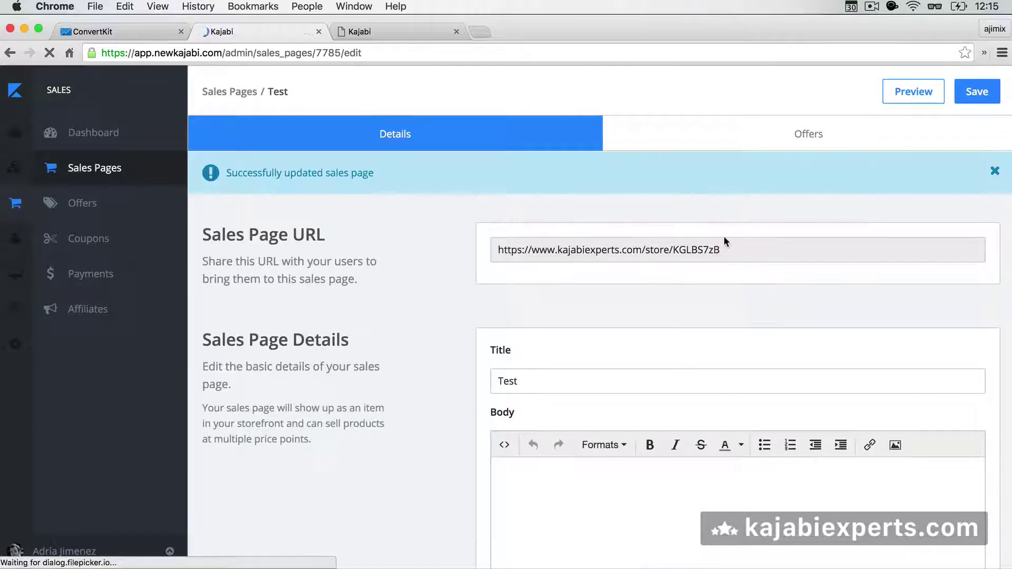
- Reopen the body source code to verify the pasted script, then close it unchanged
scroll(625, 364, "down", 3)
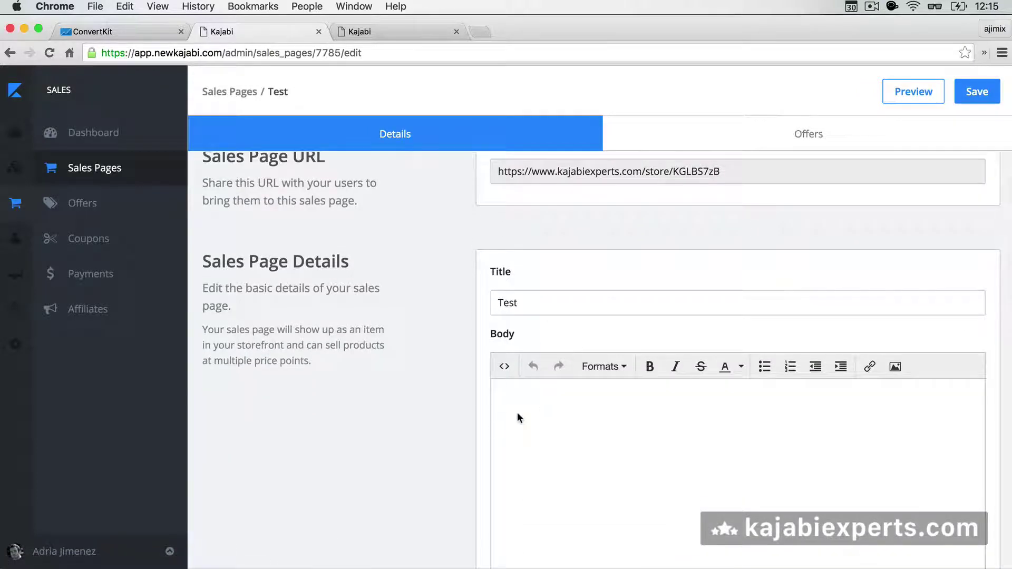
left_click(503, 369)
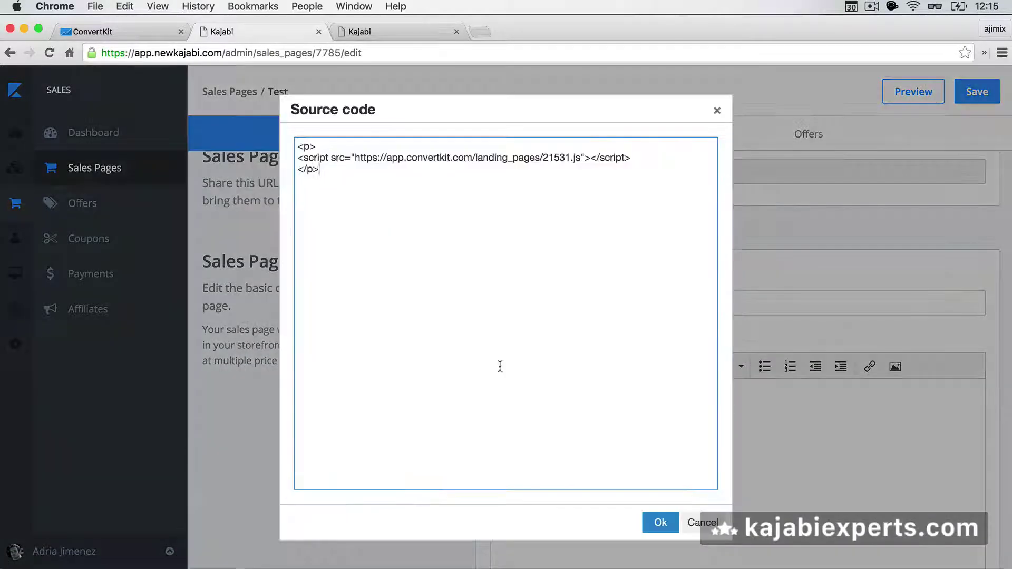
left_click(317, 170)
left_click(718, 109)
- Preview the Test page, trigger the Test Form exit-intent popup, and go back to the editor
left_click(928, 91)
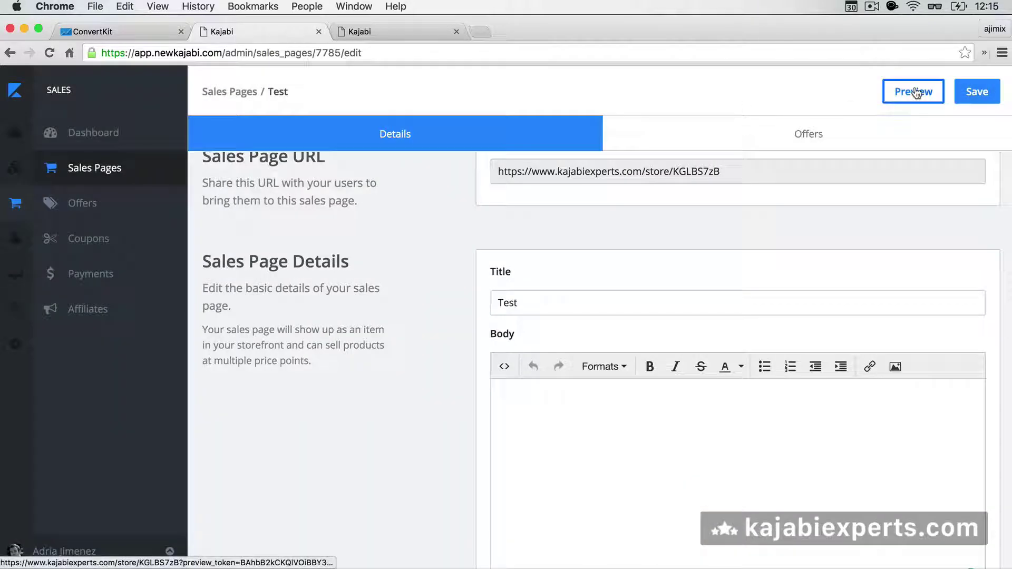
left_click(369, 33)
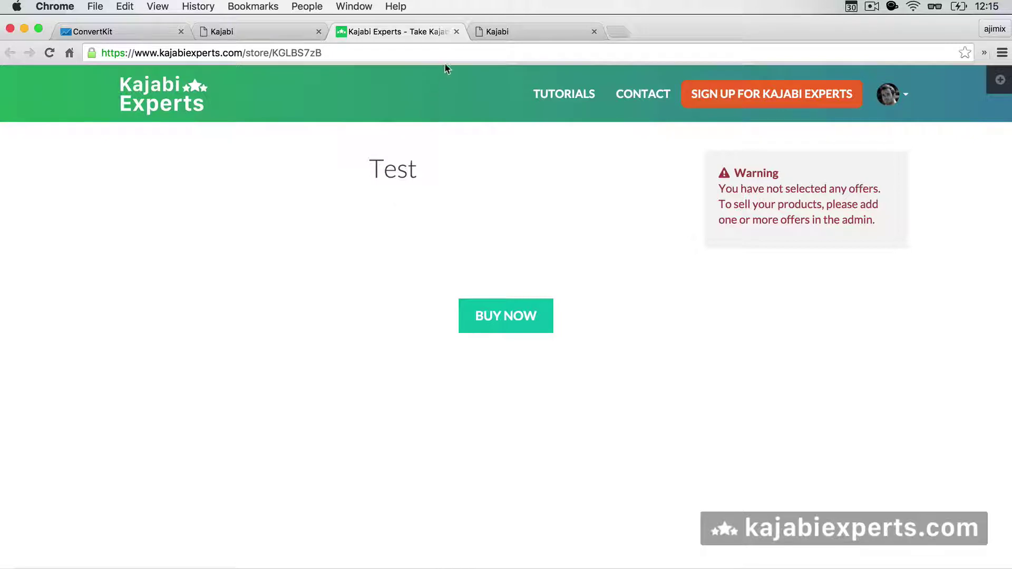
mouse_move(450, 53)
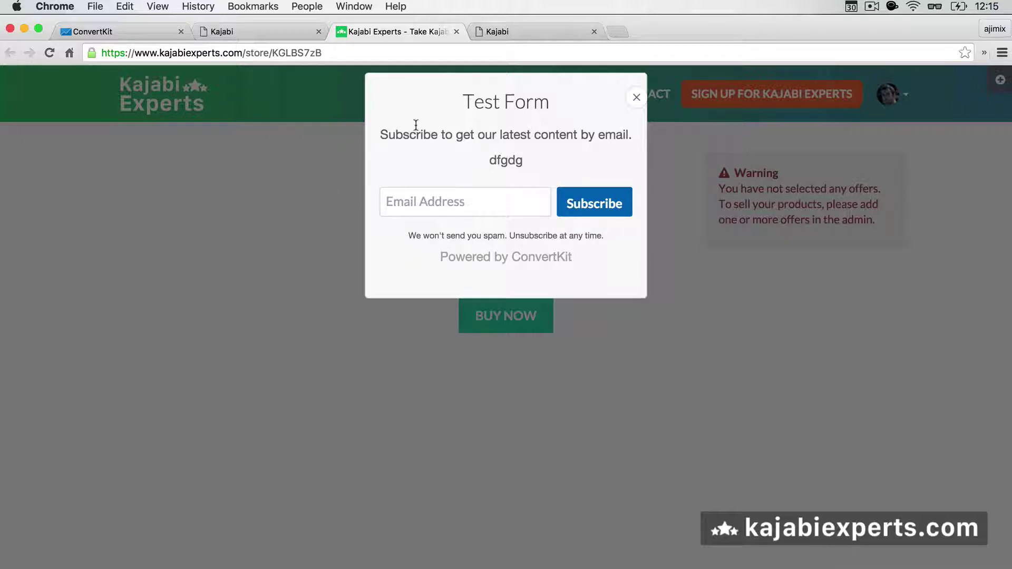
left_click(257, 32)
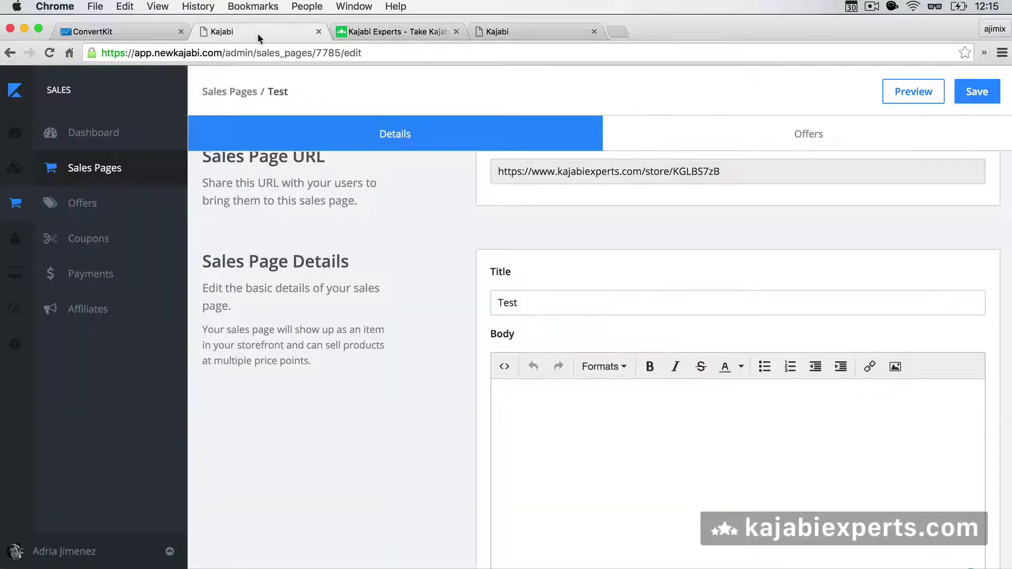
left_click(130, 38)
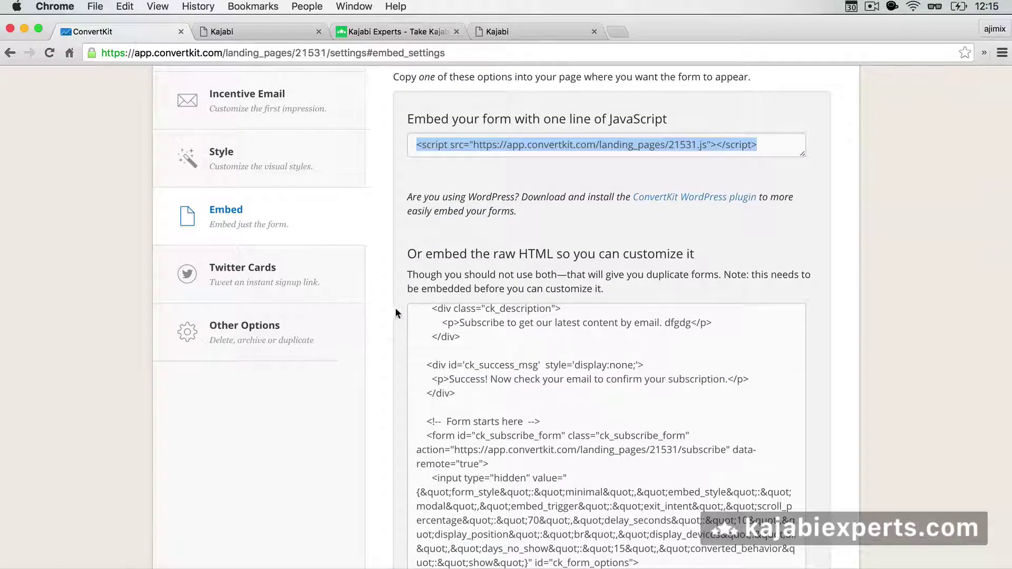
scroll(387, 326, "down", 4)
scroll(397, 185, "up", 4)
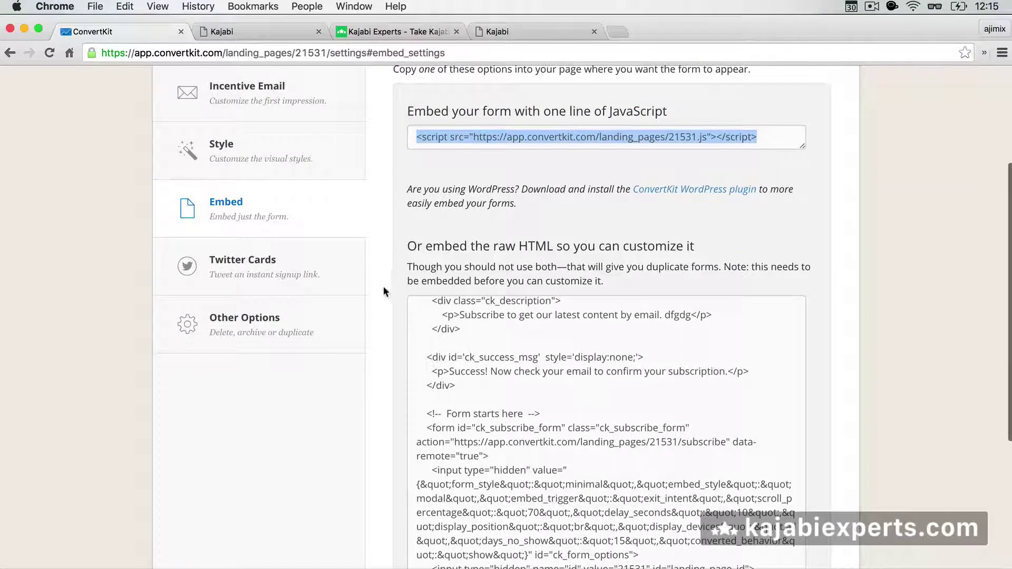
scroll(385, 286, "down", 4)
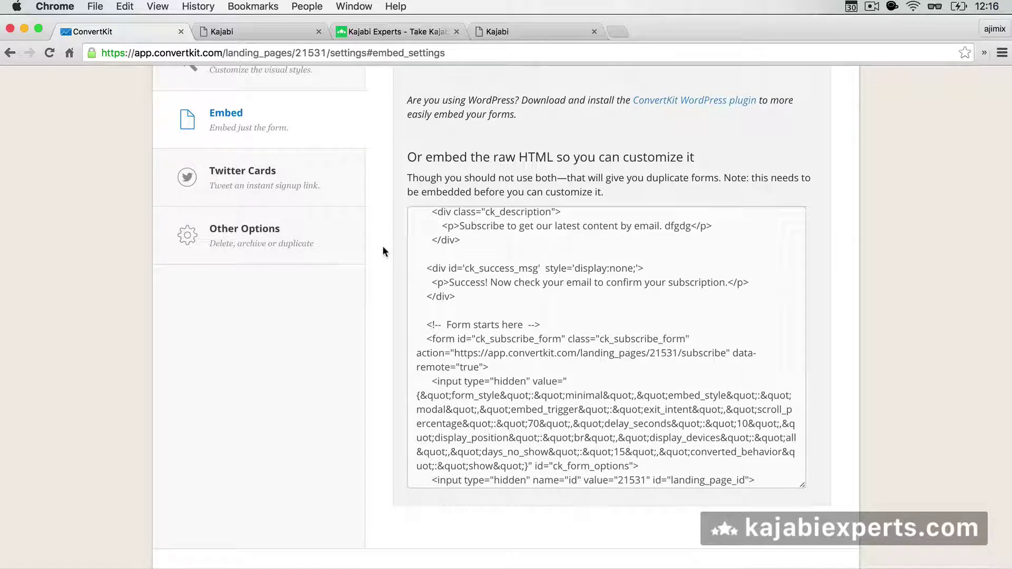
scroll(383, 251, "up", 2)
left_click(419, 105)
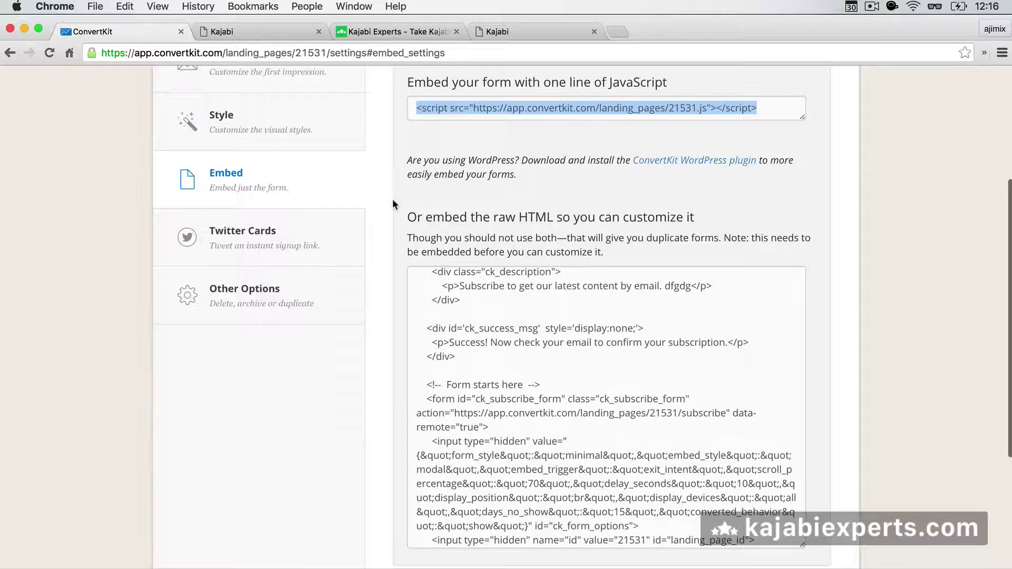
scroll(394, 182, "down", 3)
scroll(393, 205, "down", 1)
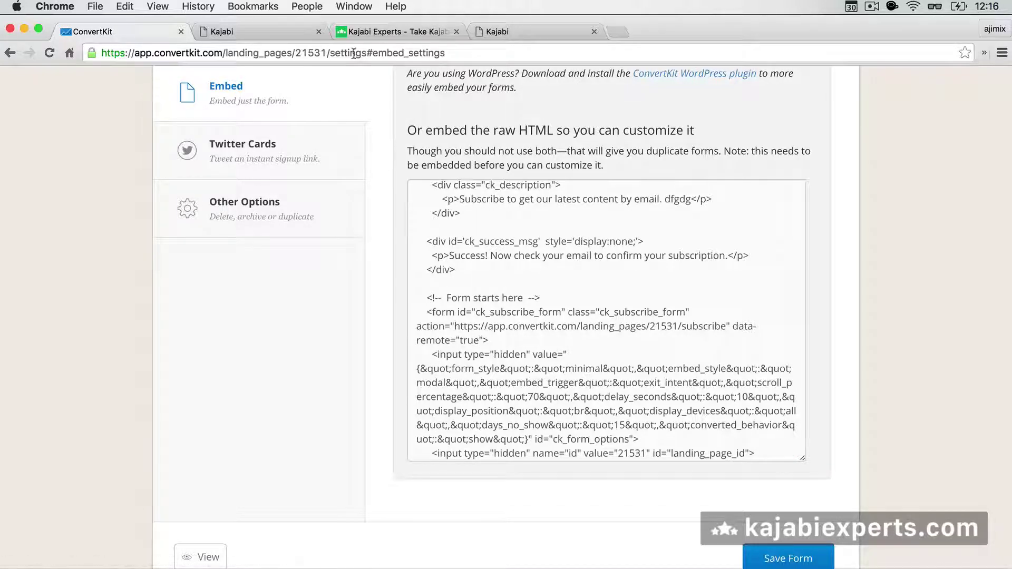
left_click(281, 32)
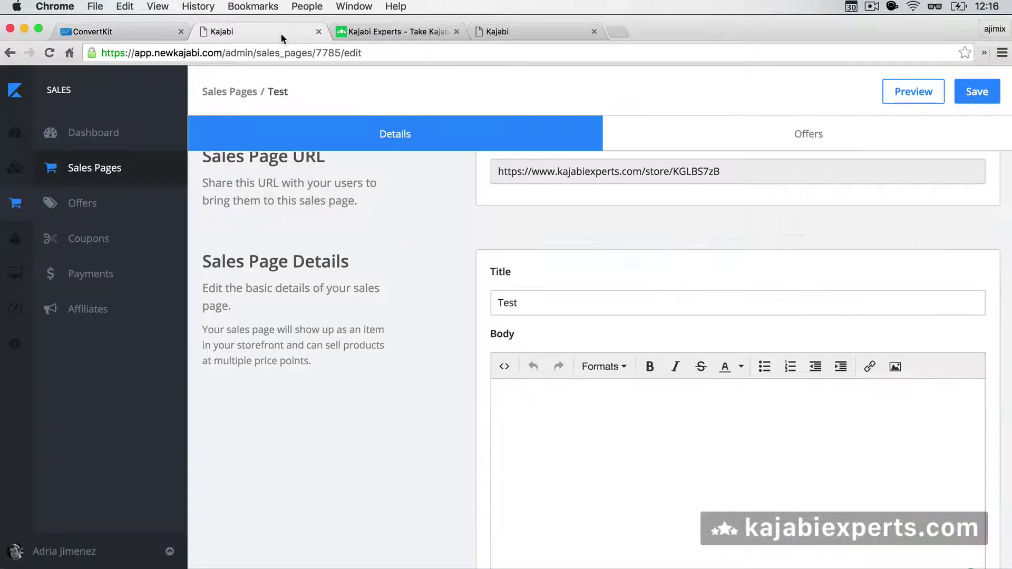
- Open the live Kajabi Experts store tab showing the Test Form modal and close it
left_click(343, 32)
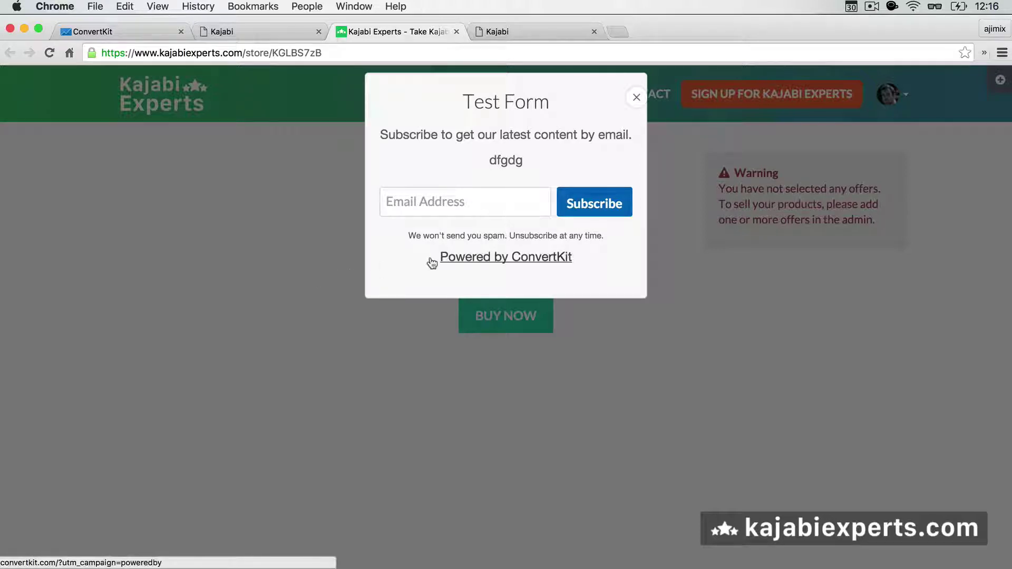
left_click(264, 136)
- Select and copy Test Form's full raw HTML embed code, then return to the Kajabi editor
left_click(119, 31)
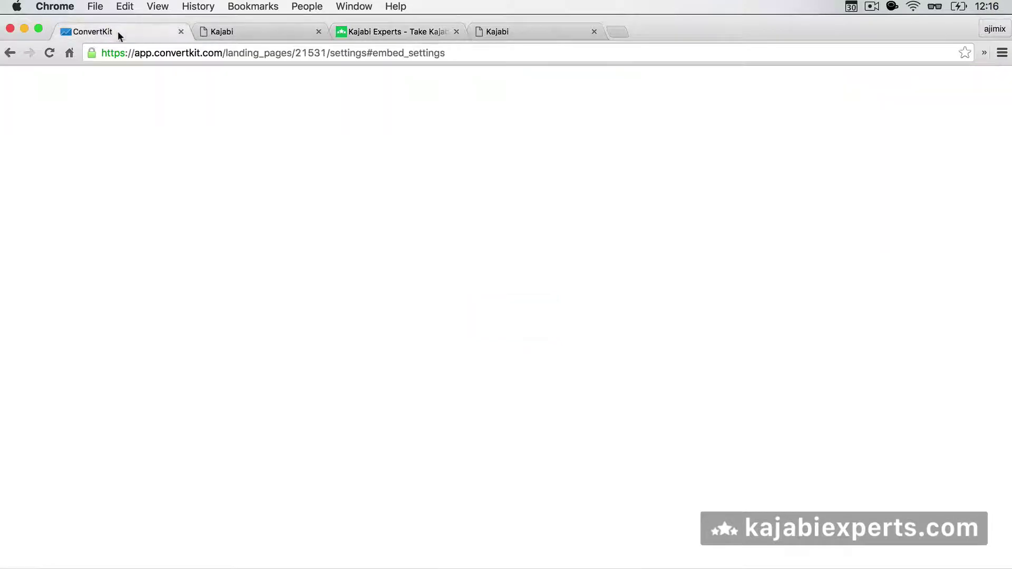
scroll(377, 160, "up", 2)
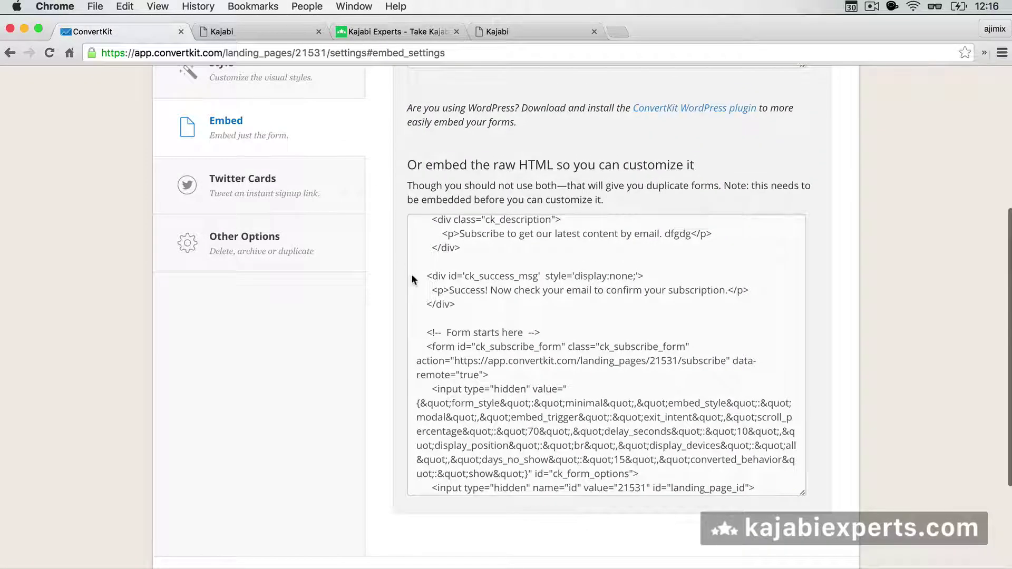
scroll(411, 273, "up", 5)
scroll(411, 274, "up", 2)
scroll(388, 250, "down", 4)
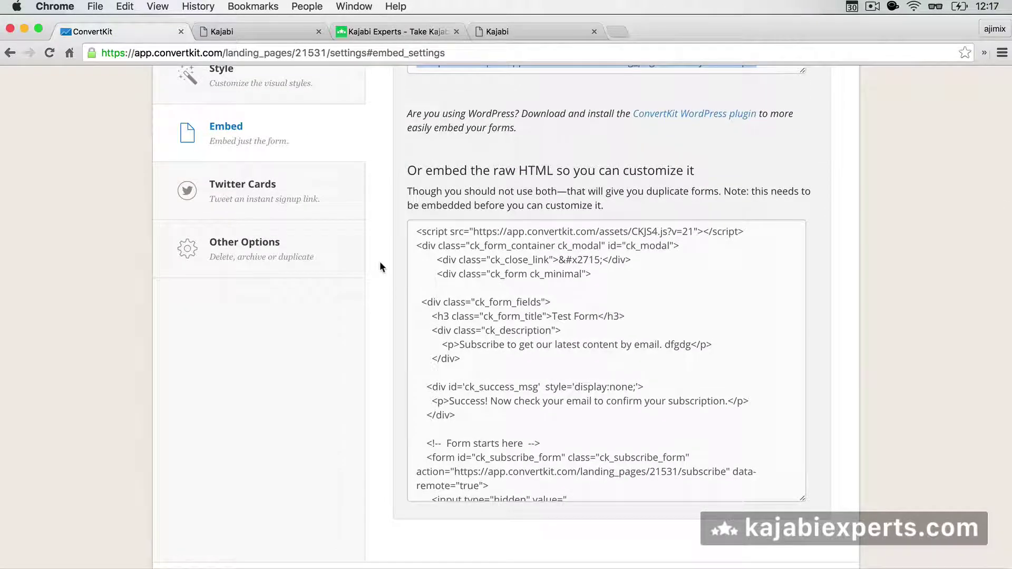
scroll(380, 261, "down", 1)
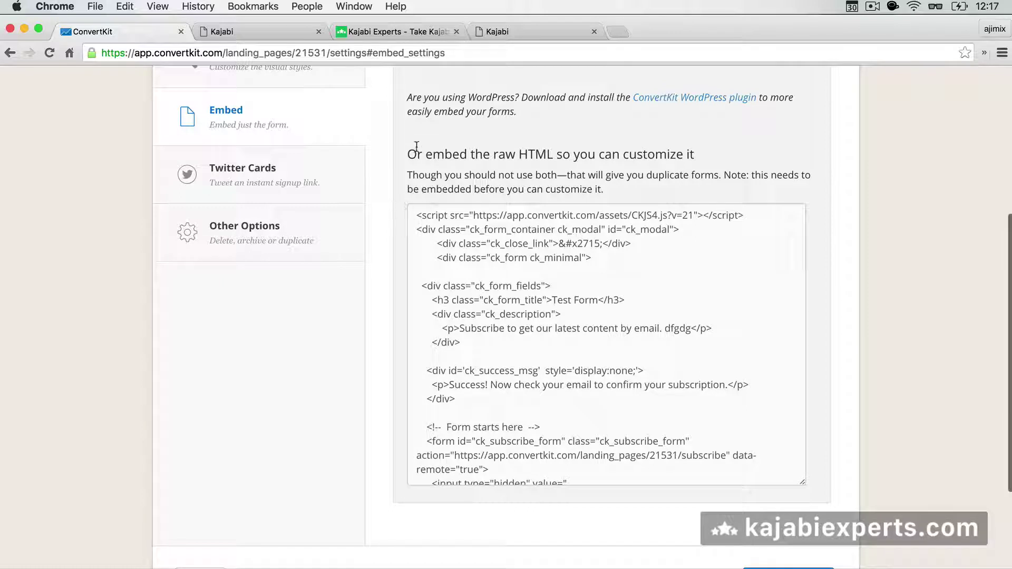
triple_click(480, 330)
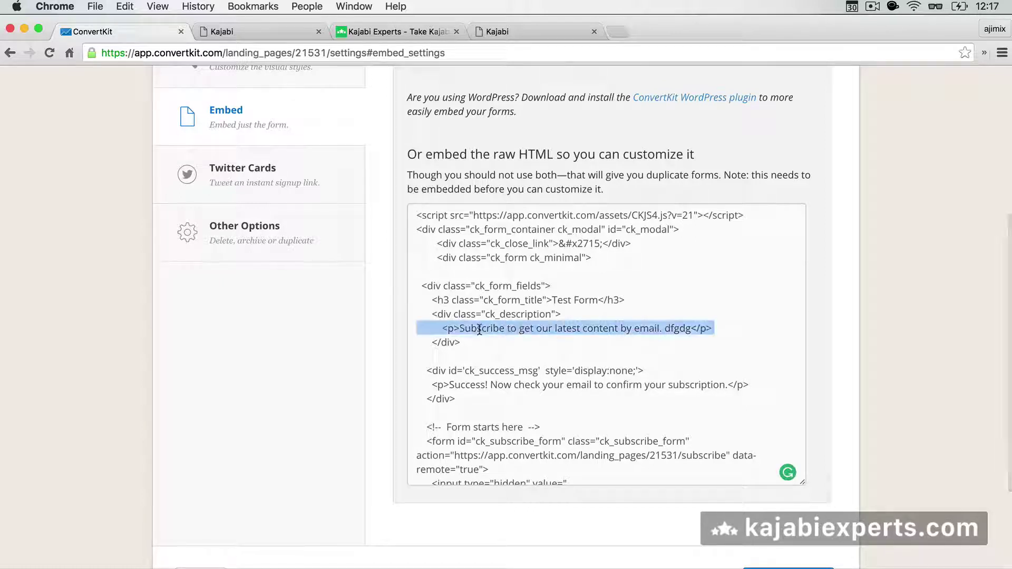
left_click_drag(418, 215, 476, 520)
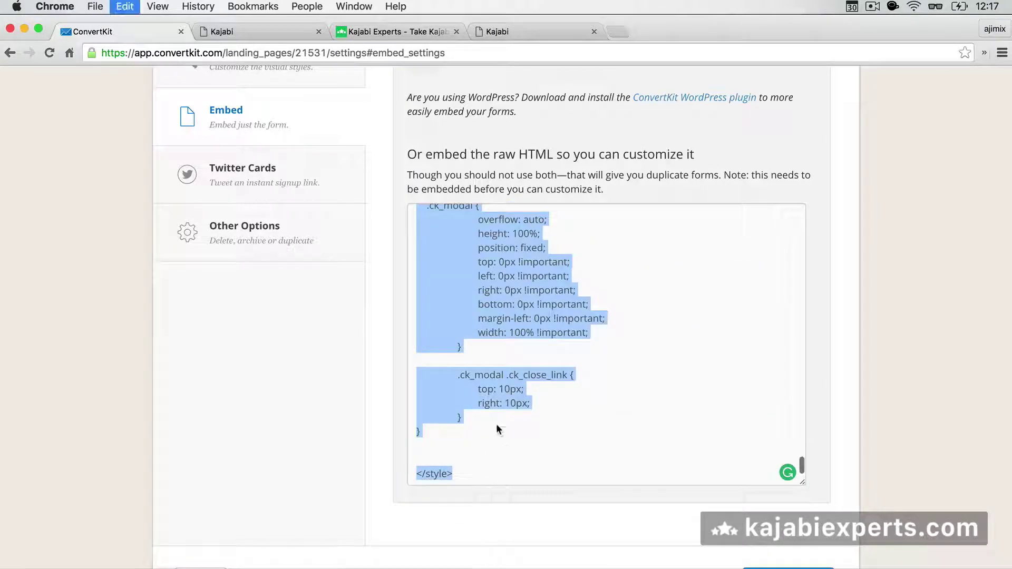
left_click(257, 32)
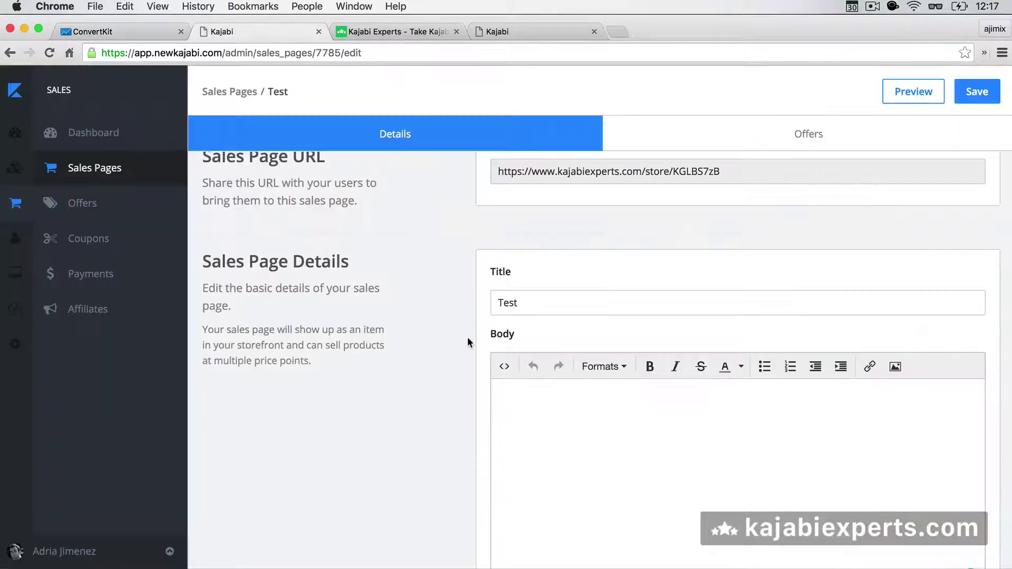
- Paste the raw form HTML over the old script in the body source and save
scroll(467, 337, "down", 1)
left_click(507, 306)
key("super+v")
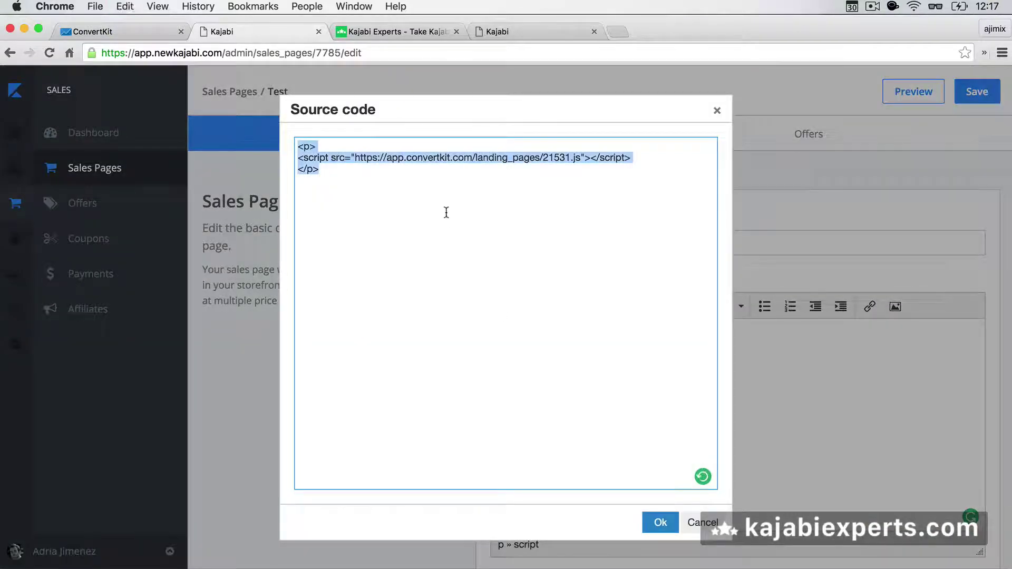
left_click(660, 523)
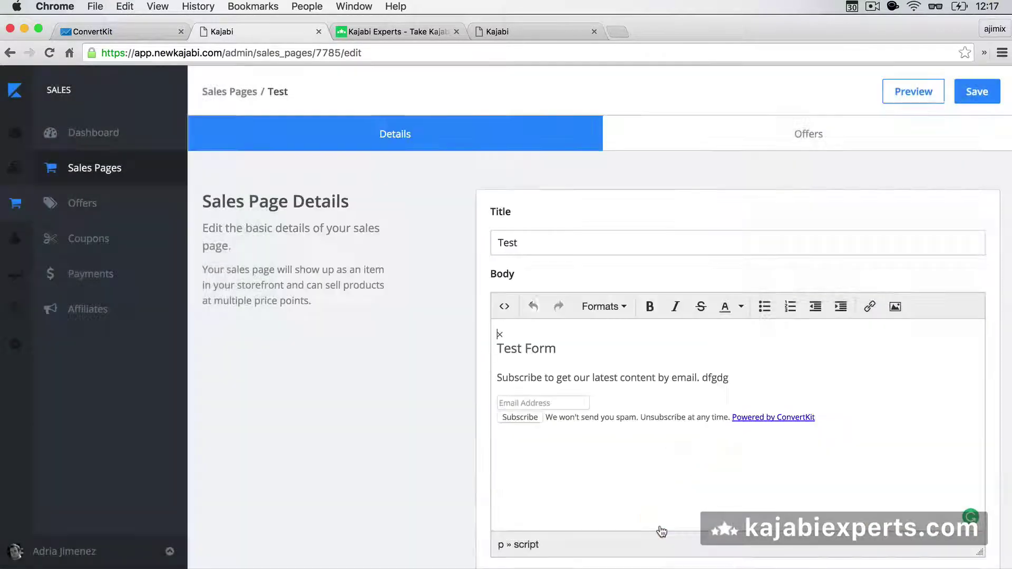
left_click(976, 93)
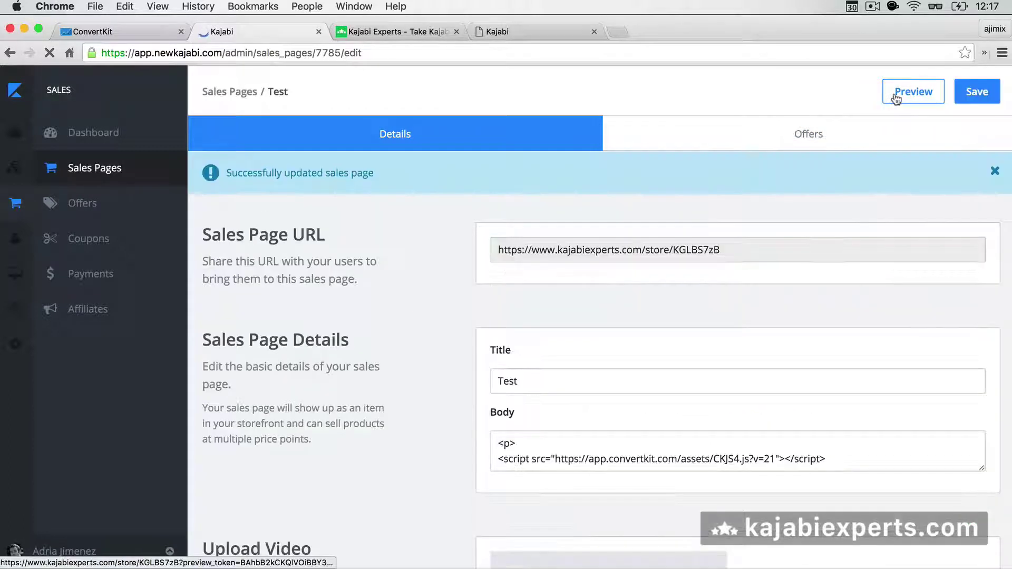
- Preview the sales page in a new tab and close the old store tab
left_click(903, 94)
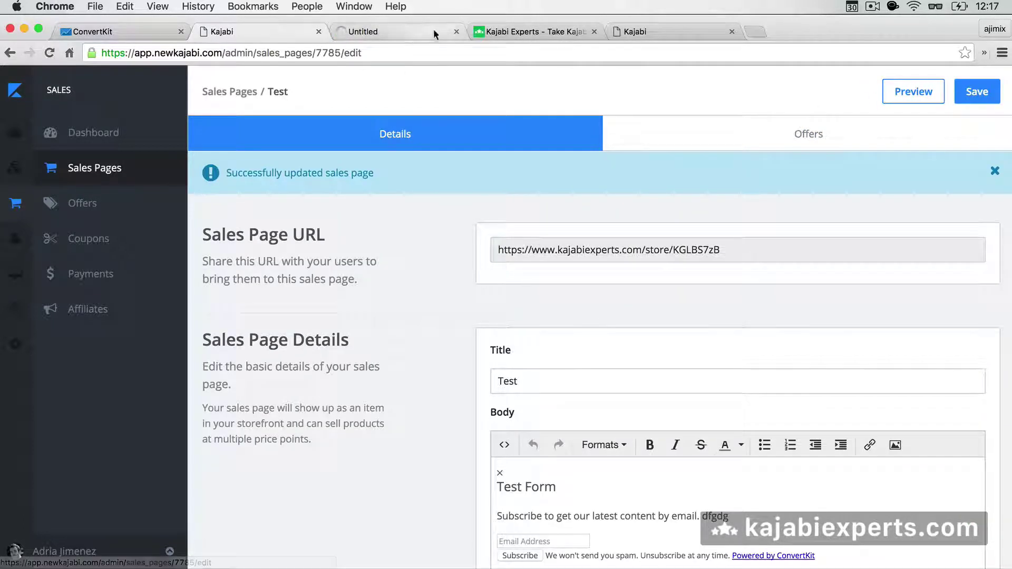
left_click(505, 30)
key("super+w")
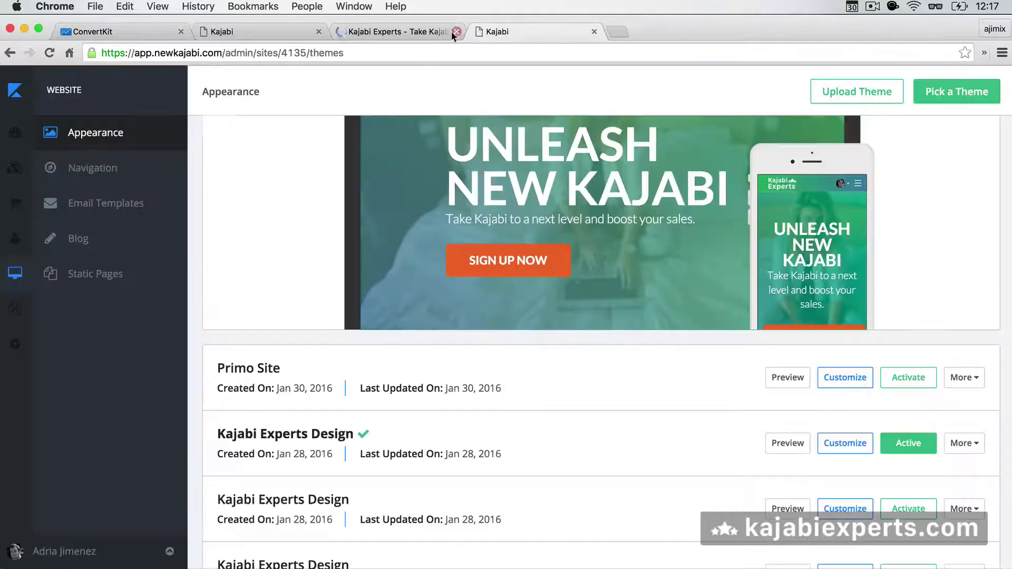
- Switch to the Kajabi Experts store tab showing the Test sales page
left_click(409, 36)
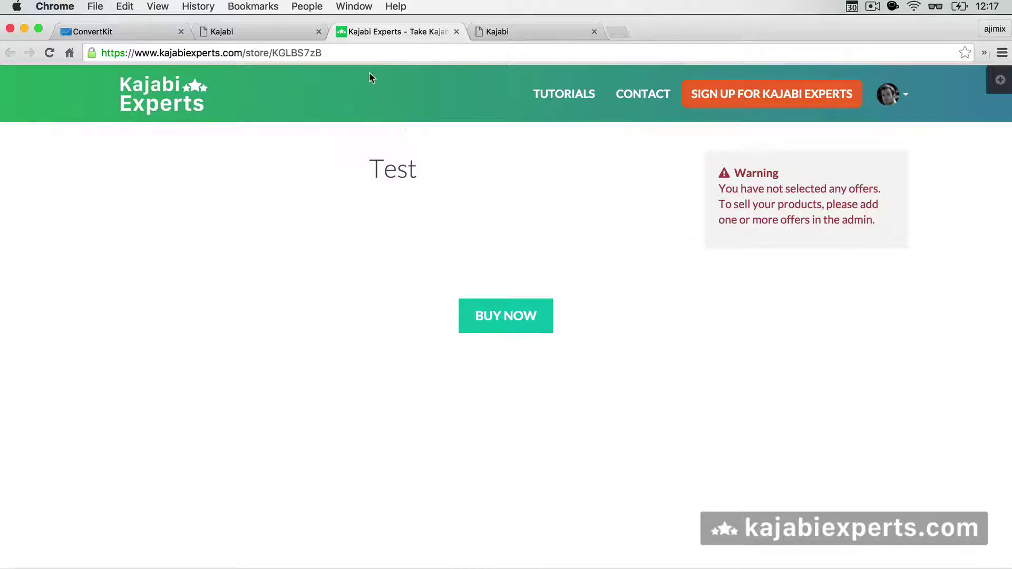
- Load the Test sales page's store address in a new maximized incognito window
left_click(360, 49)
key("super+c")
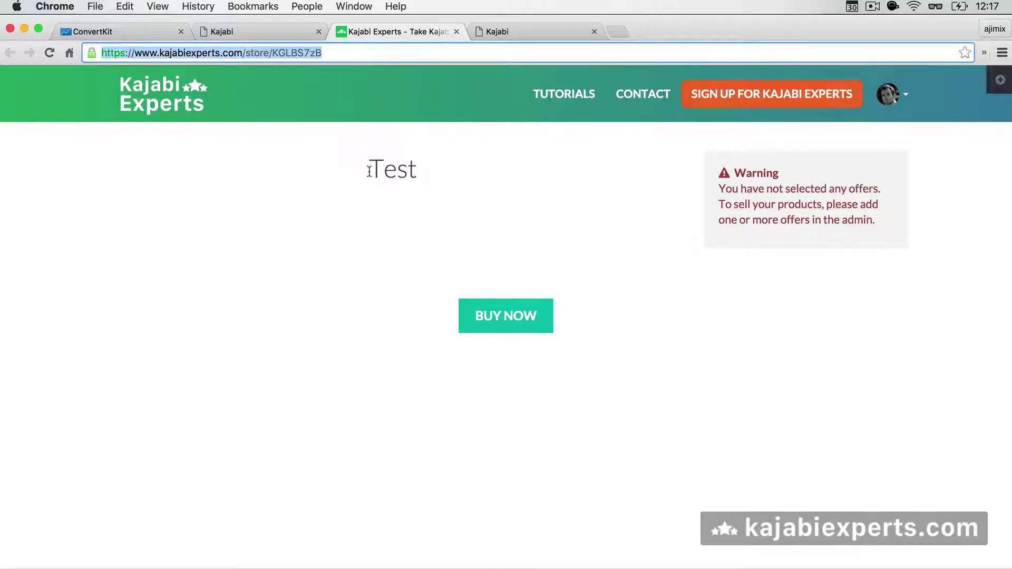
key("super+shift+n")
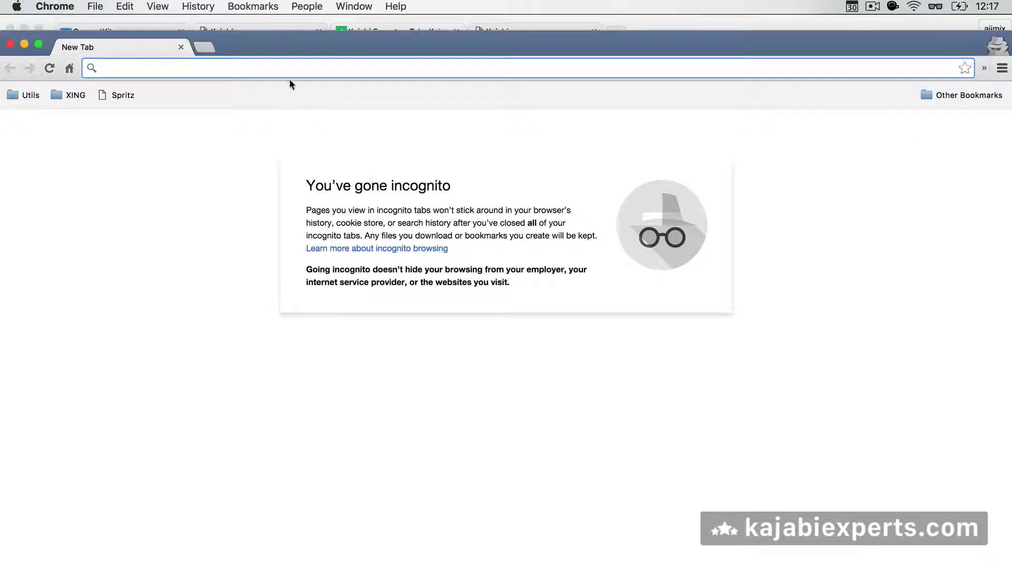
left_click(10, 44)
left_click(251, 176)
left_click(95, 6)
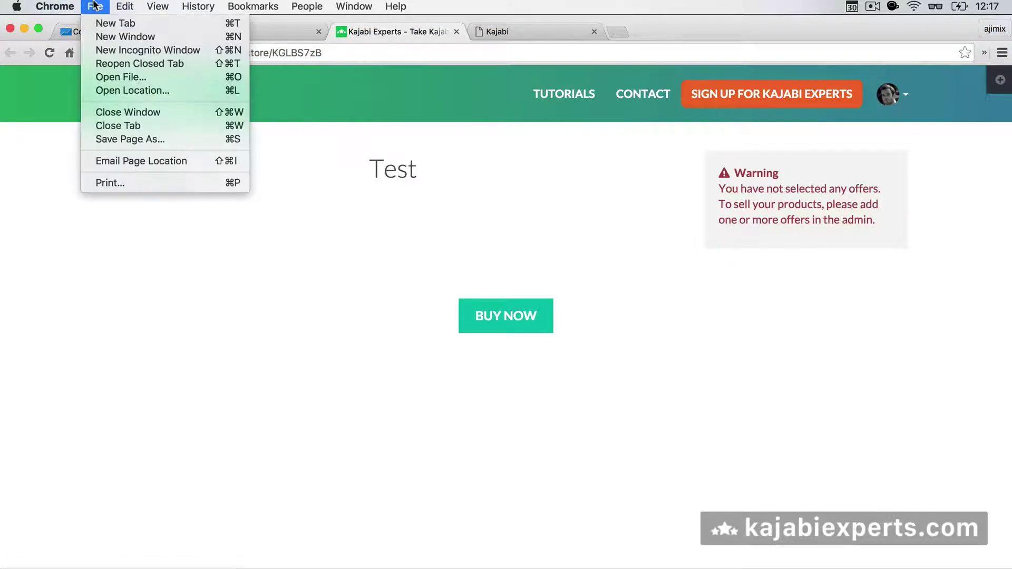
left_click(113, 51)
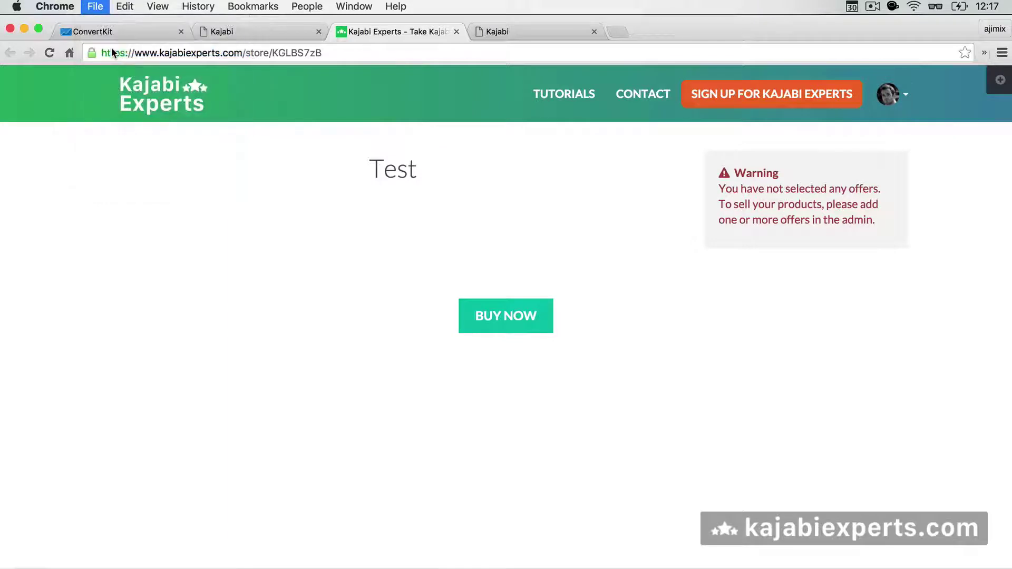
double_click(257, 43)
key("super+v")
key("Return")
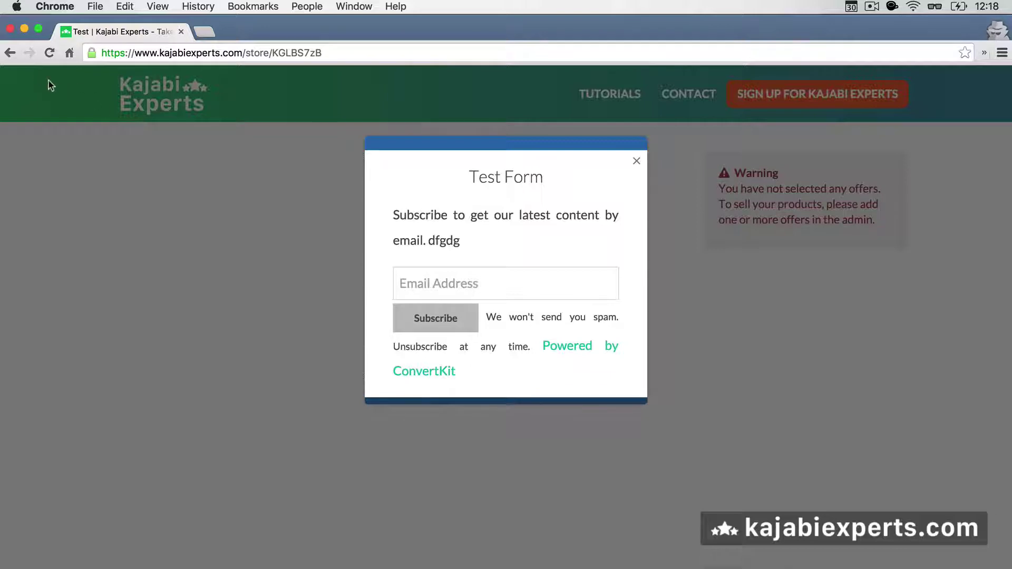
- Close the incognito window once the Test Form popup shows, returning to the Test page editor
left_click(8, 29)
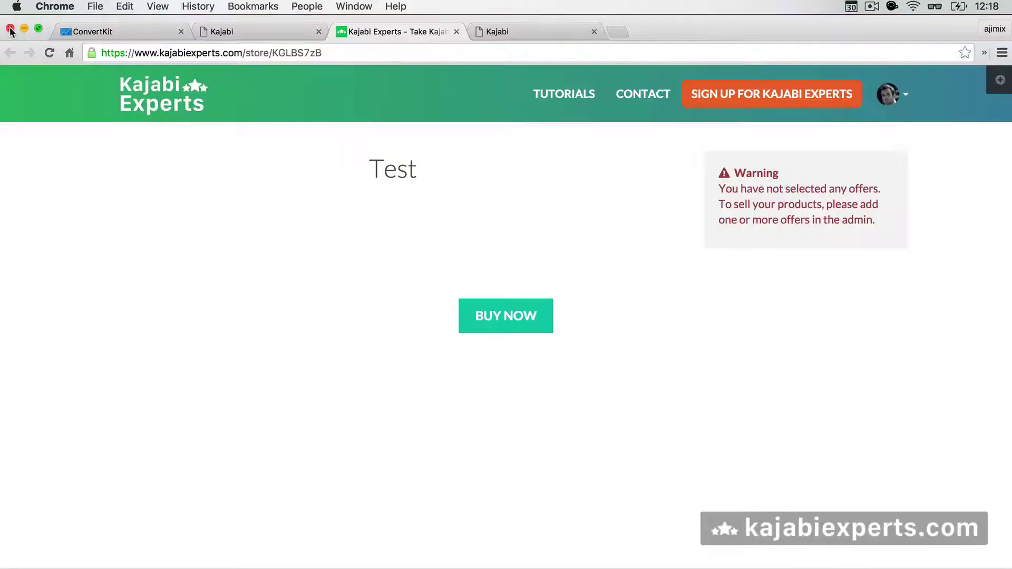
left_click(283, 31)
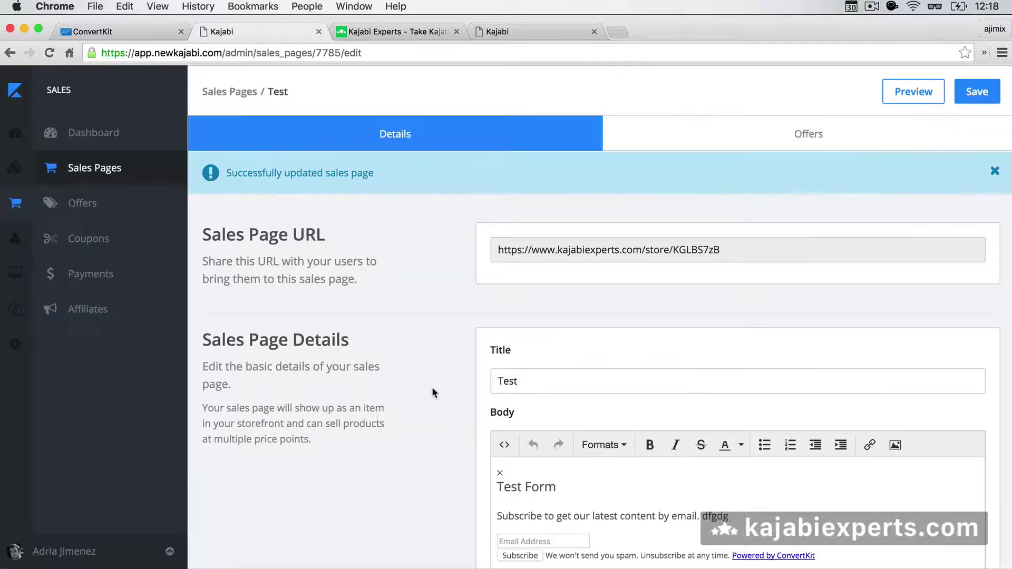
scroll(425, 387, "down", 3)
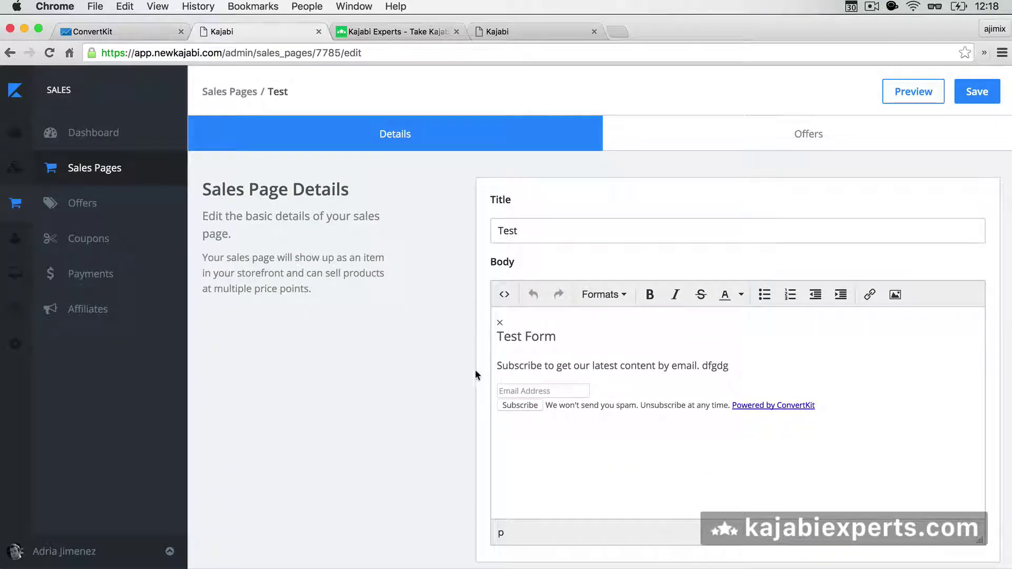
- Scroll through the Test Form's raw HTML embed markup and CSS styles in ConvertKit
left_click(150, 29)
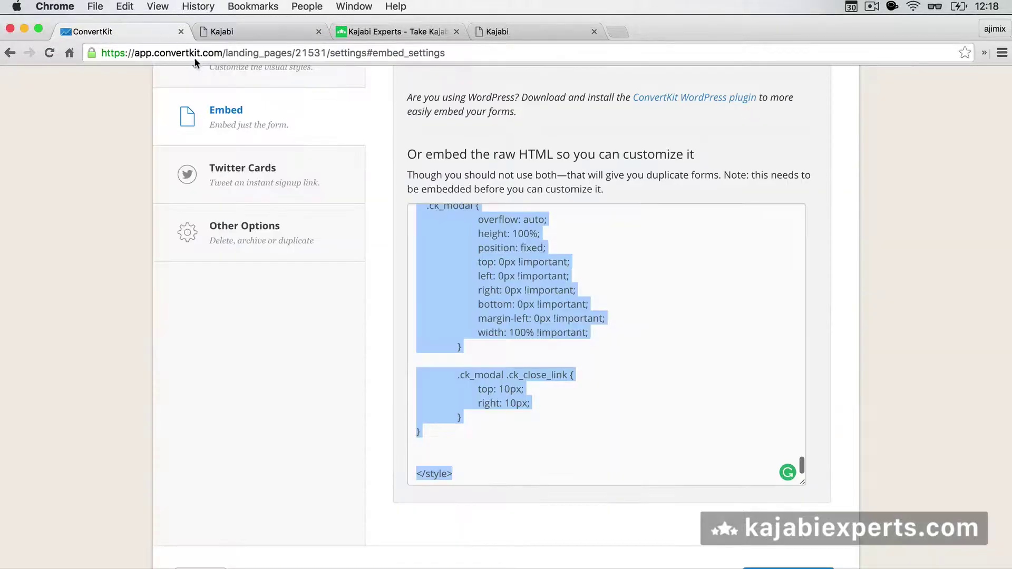
left_click(467, 314)
scroll(466, 314, "up", 5)
scroll(467, 314, "up", 15)
scroll(467, 323, "up", 10)
scroll(467, 324, "up", 1)
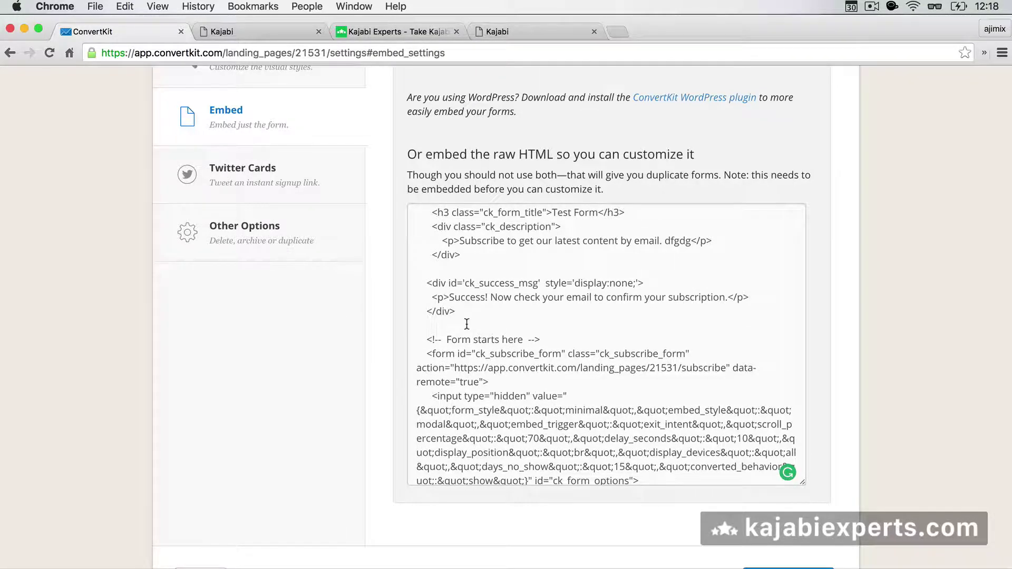
scroll(467, 324, "up", 5)
scroll(365, 420, "down", 3)
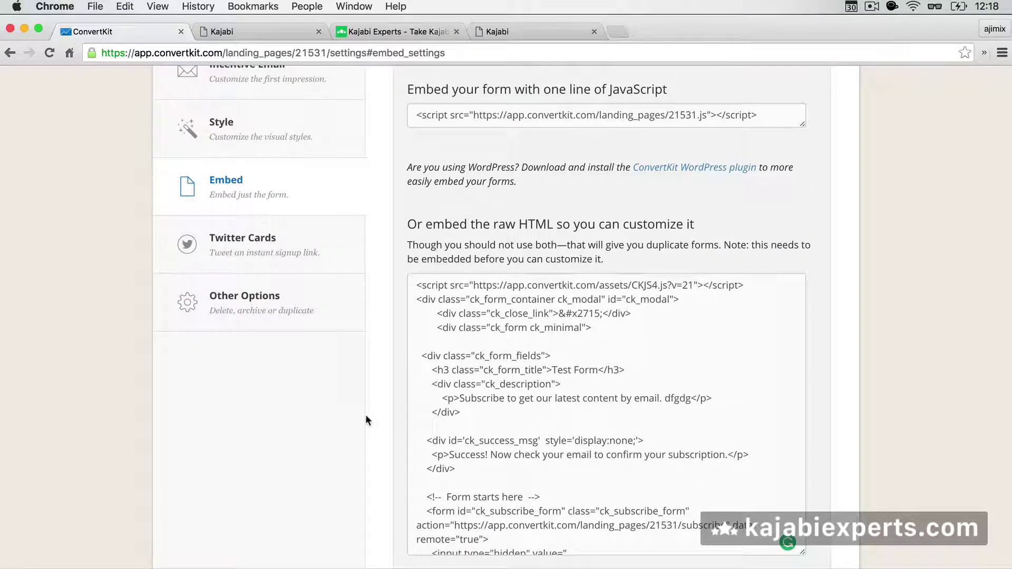
scroll(449, 361, "down", 4)
scroll(448, 360, "down", 10)
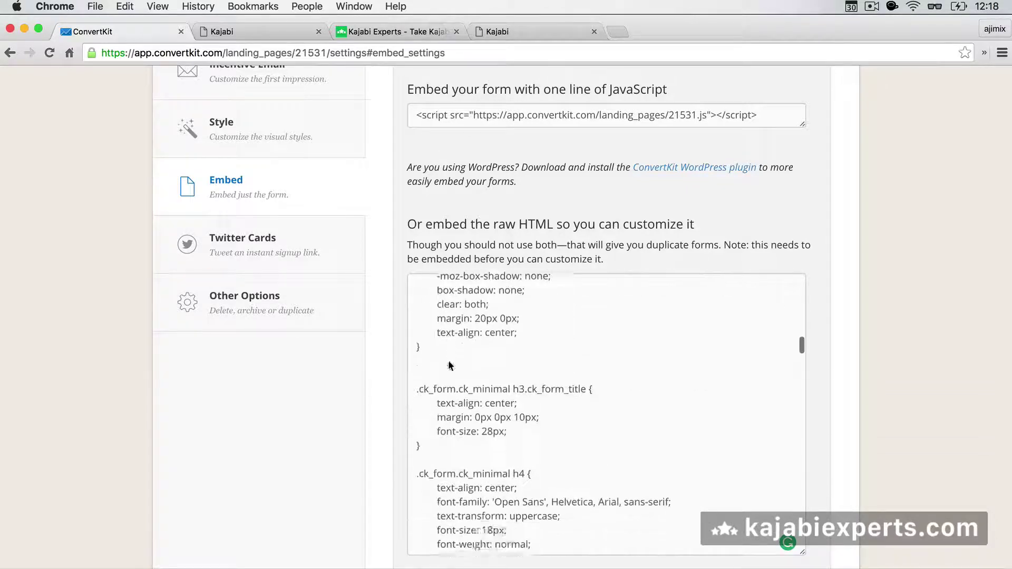
scroll(448, 359, "up", 10)
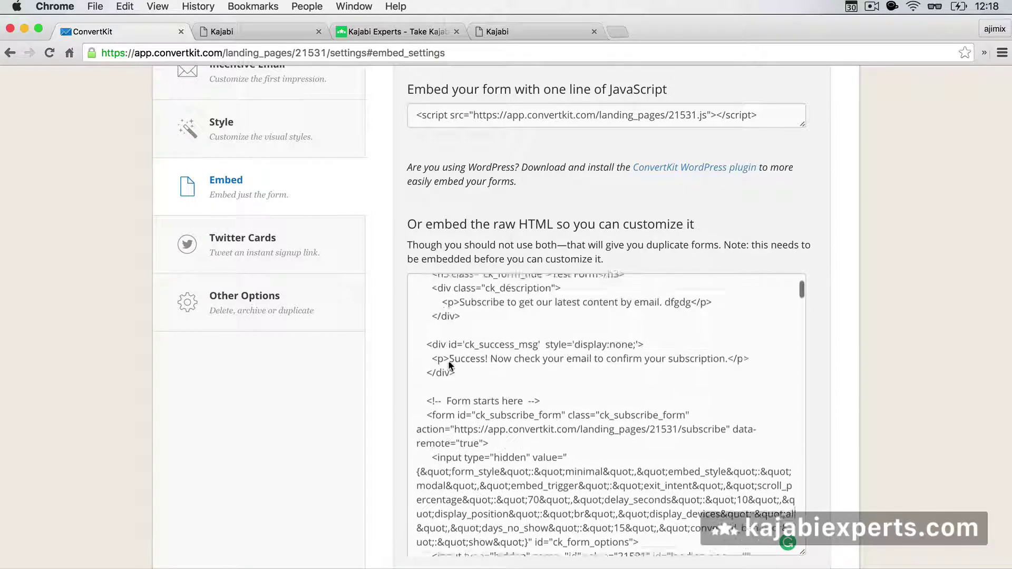
scroll(448, 360, "up", 3)
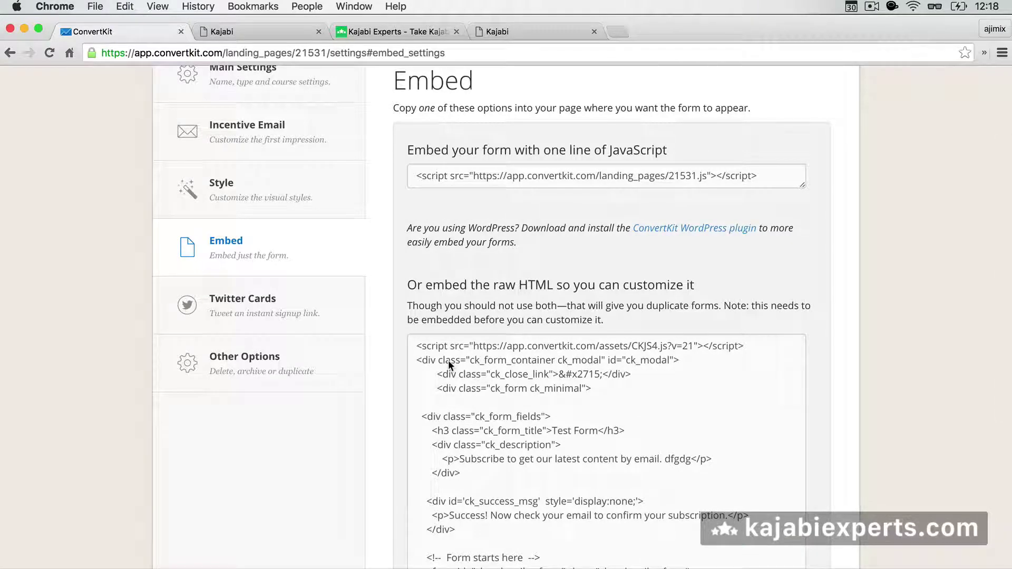
left_click(489, 32)
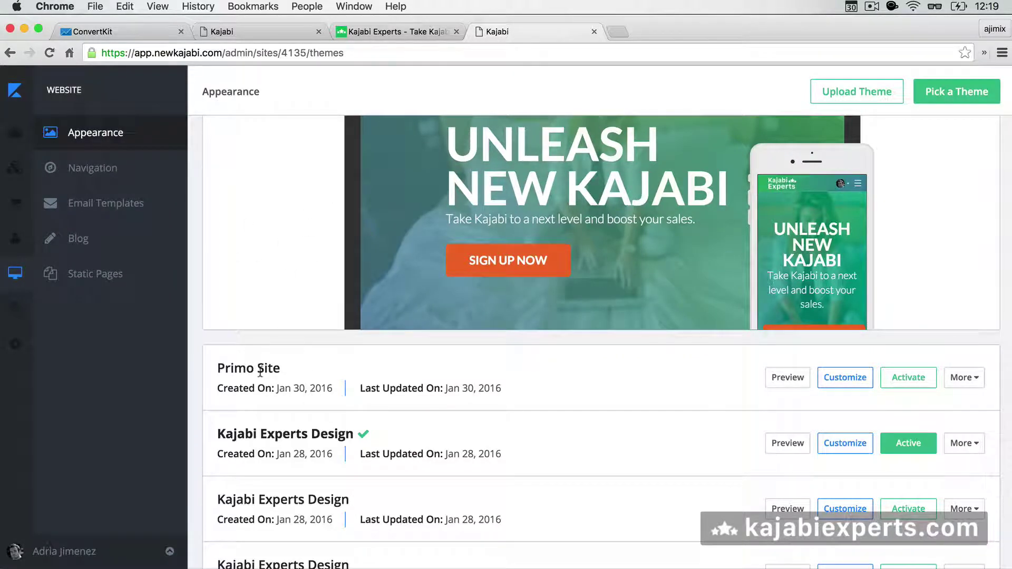
- Open the Primo Site theme's HTML/CSS code editor from its More actions menu
left_click_drag(235, 364, 286, 366)
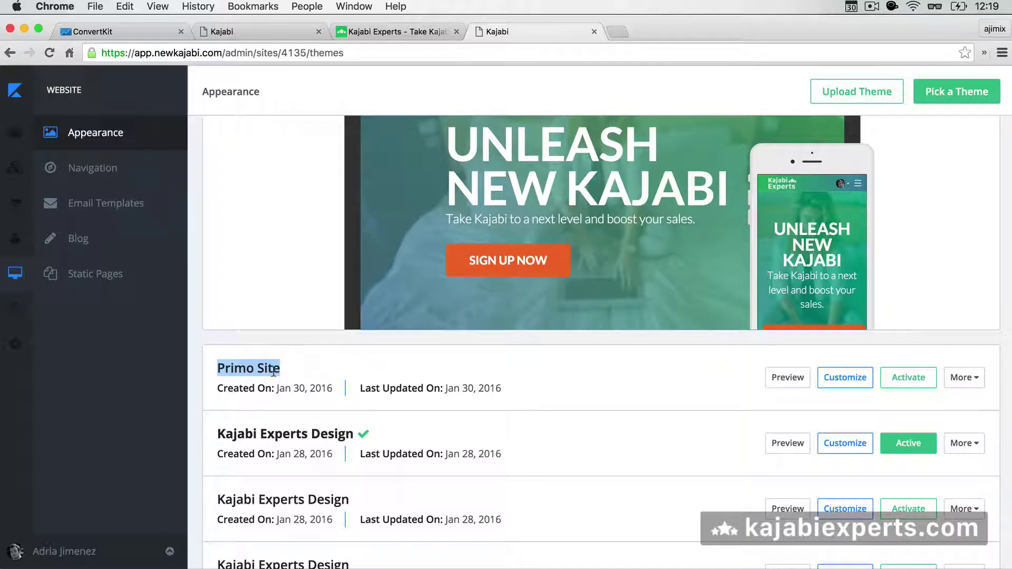
left_click(325, 383)
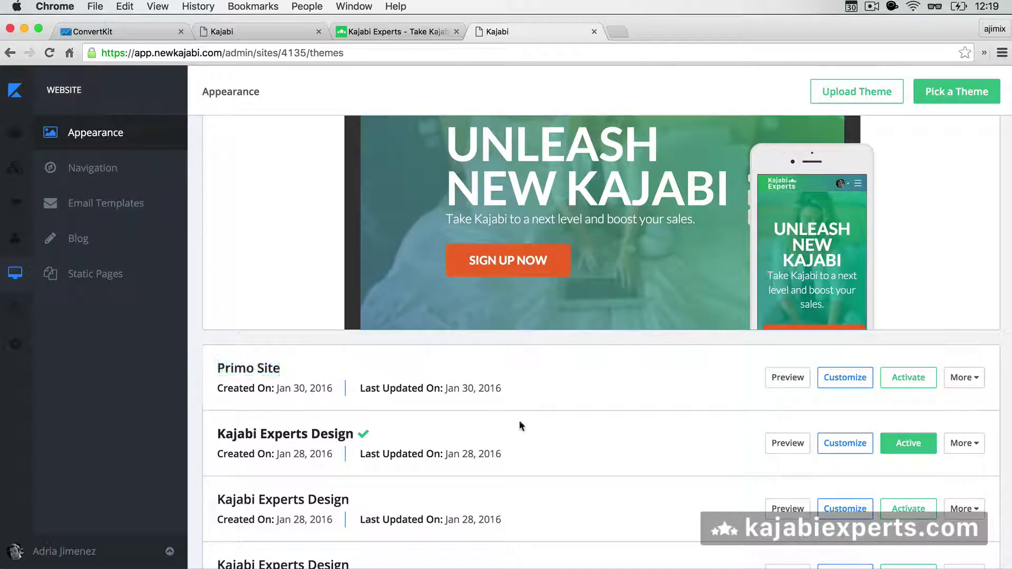
left_click(853, 383)
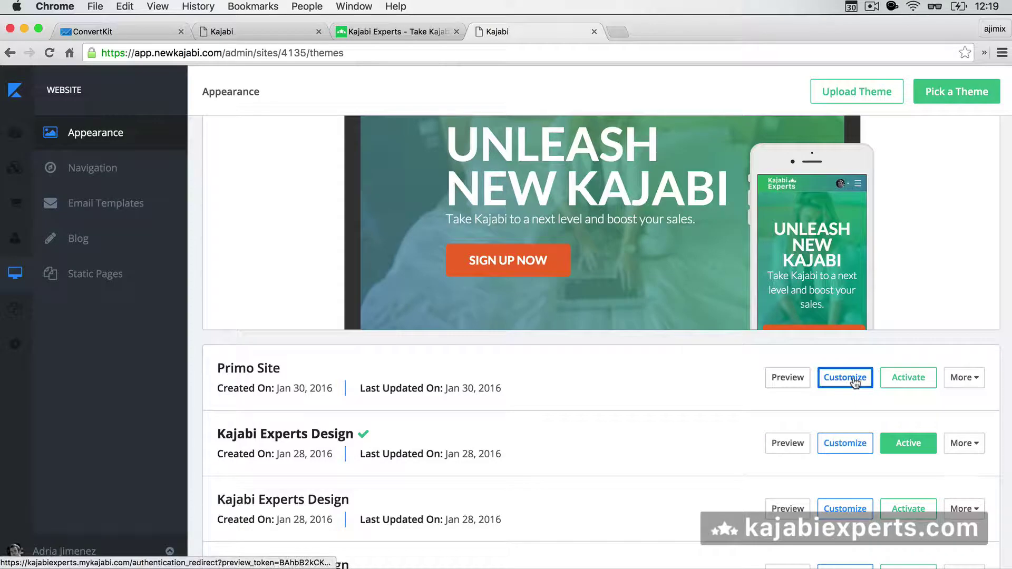
left_click(954, 376)
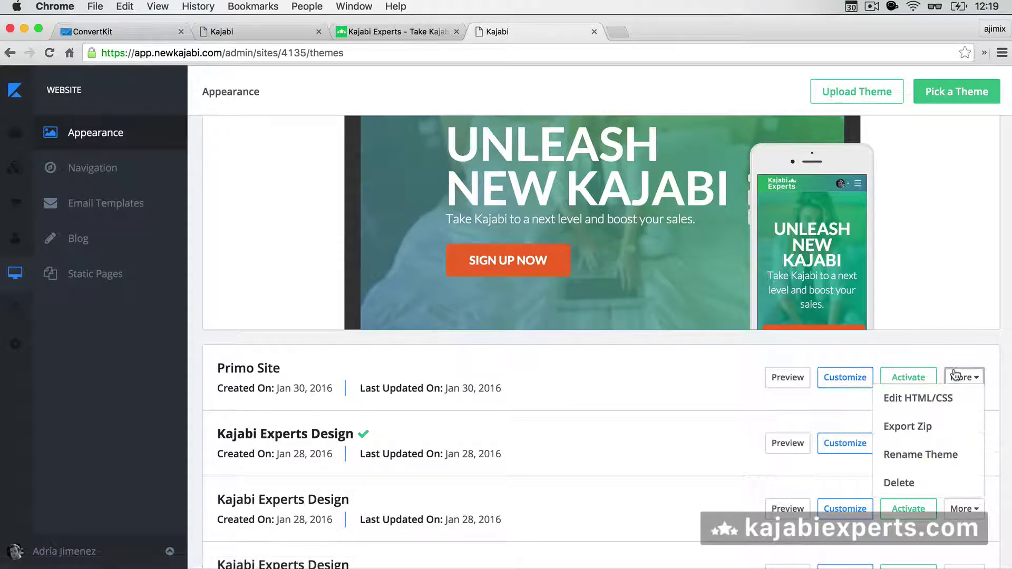
left_click(916, 399)
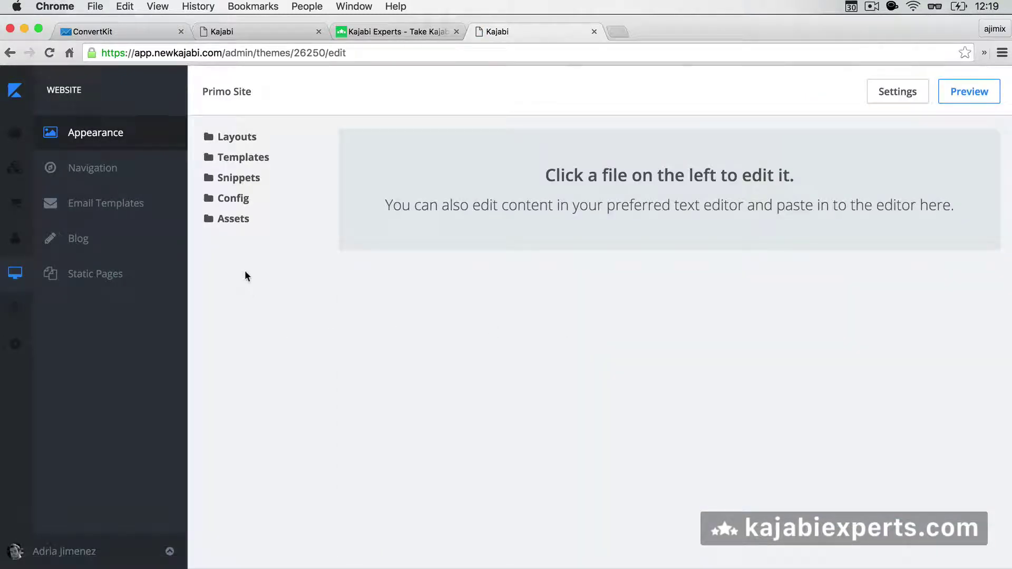
- Open Layouts > theme.liquid and inspect its head section
left_click(244, 138)
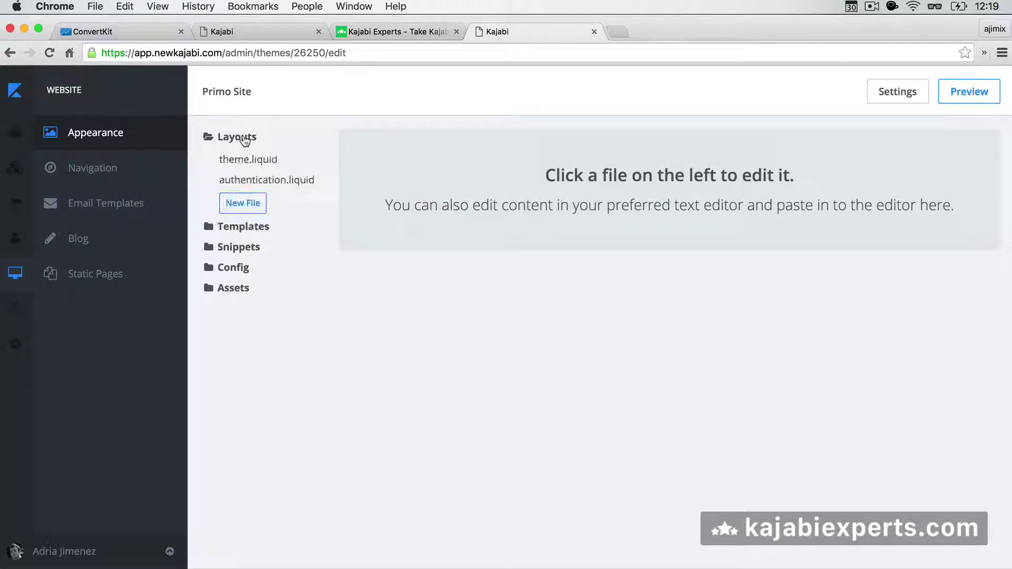
left_click(237, 165)
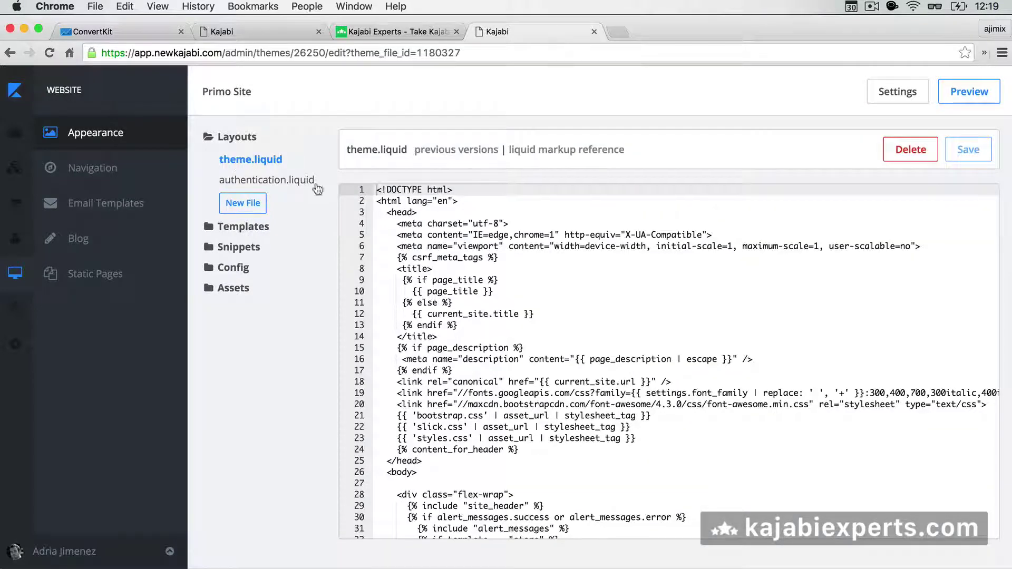
left_click_drag(386, 213, 435, 459)
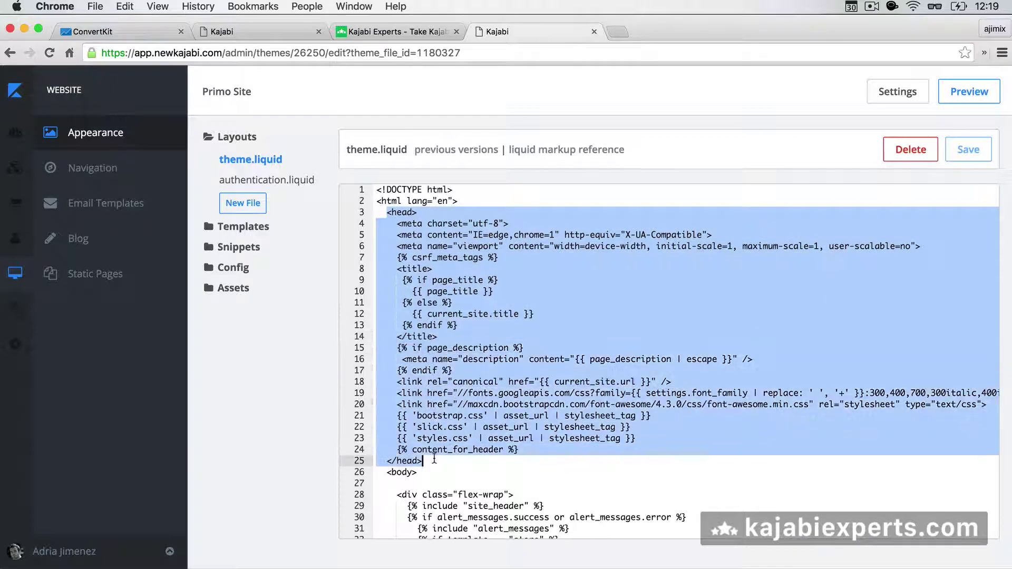
left_click(433, 427)
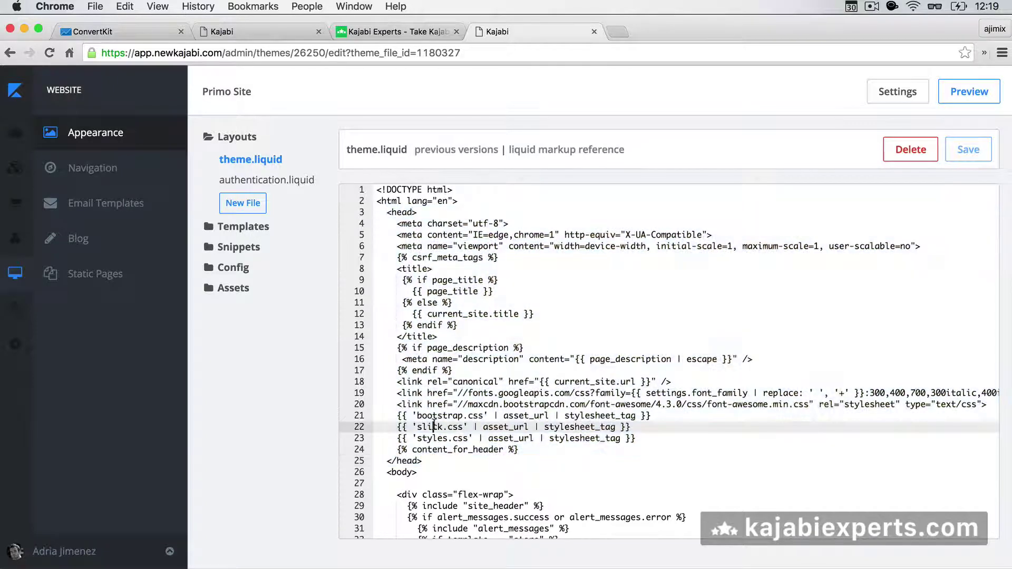
left_click(213, 33)
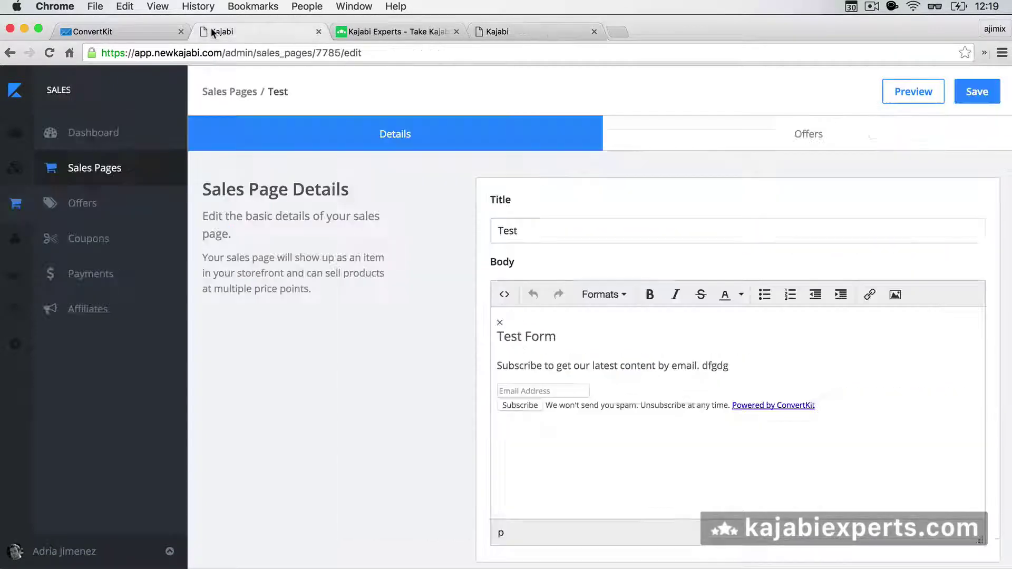
- Copy all of the Test Form's raw HTML embed code into a new Sublime Text window
left_click(141, 37)
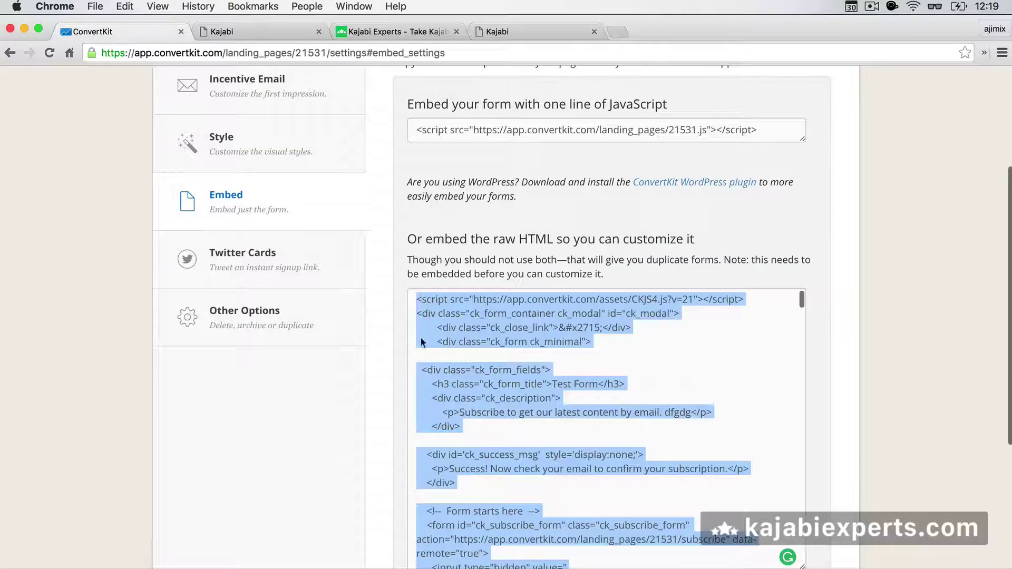
triple_click(445, 329)
key("super+a")
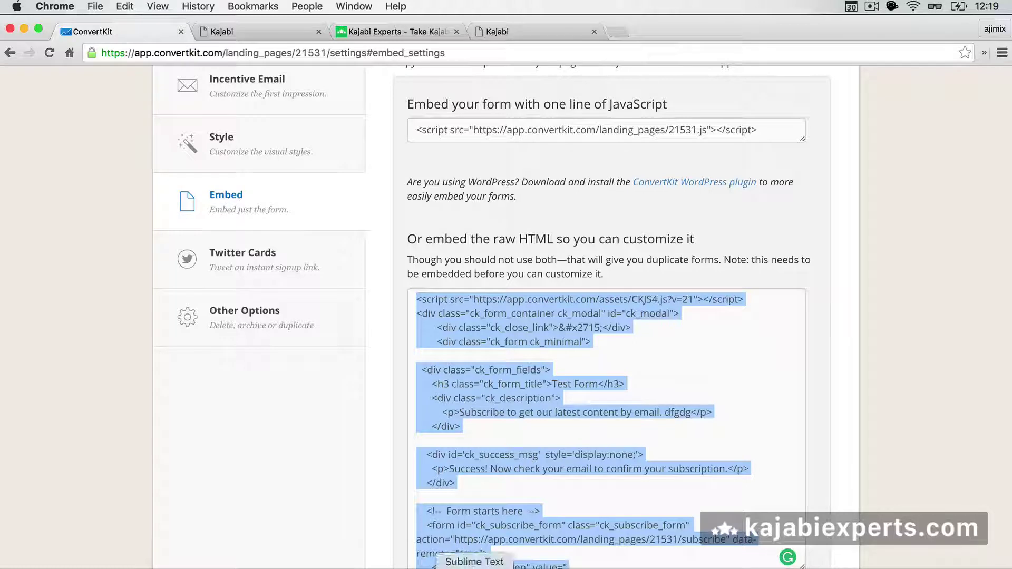
right_click(475, 566)
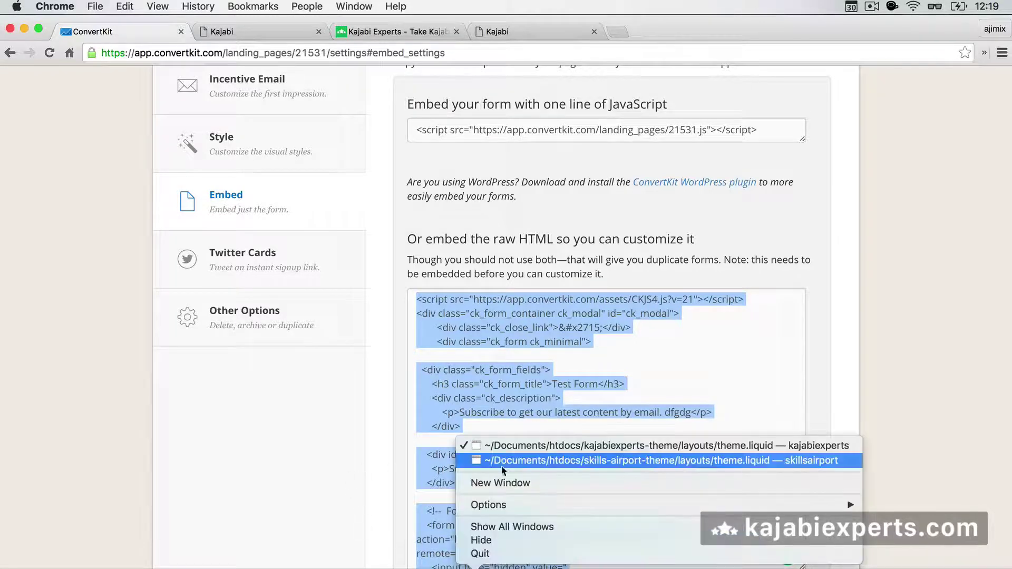
left_click(496, 483)
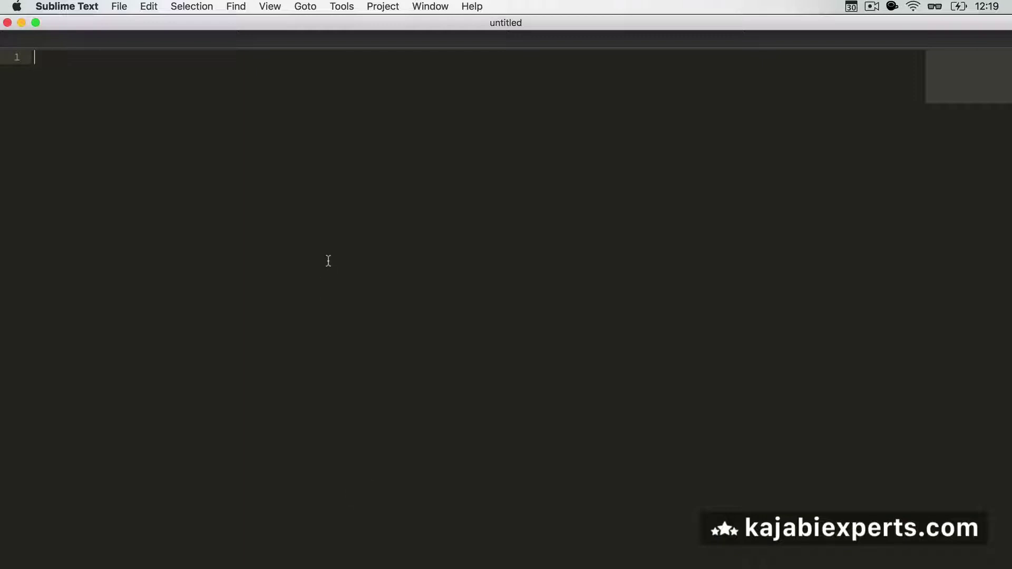
key("super+v")
- Set the pasted document's syntax to HTML
scroll(199, 214, "up", 20)
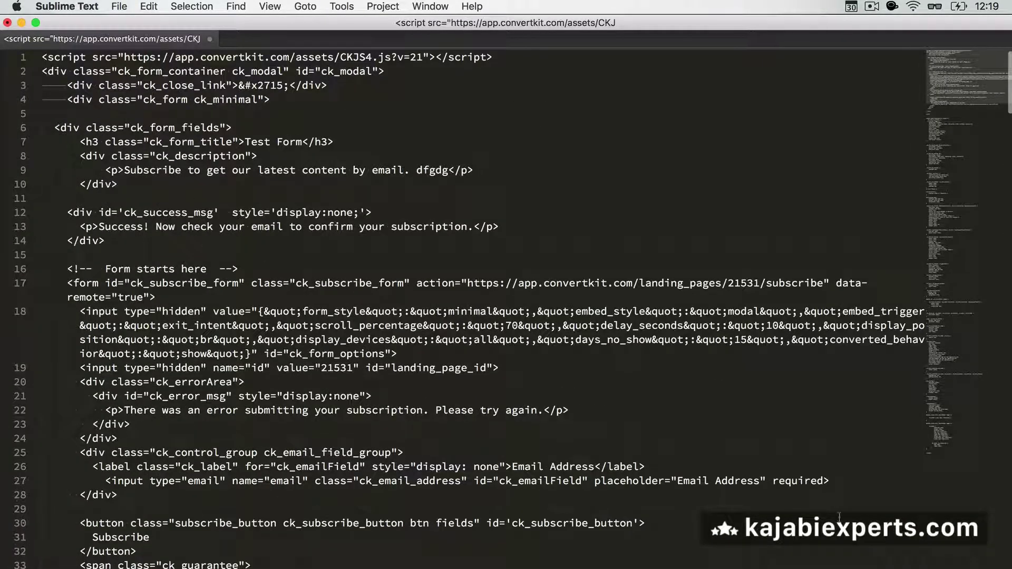
left_click(941, 563)
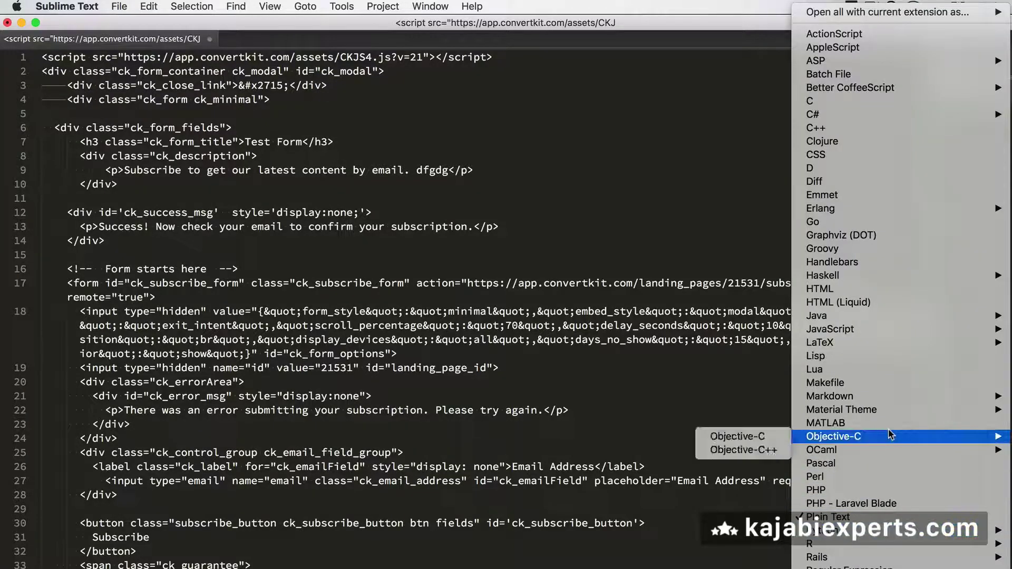
left_click(871, 291)
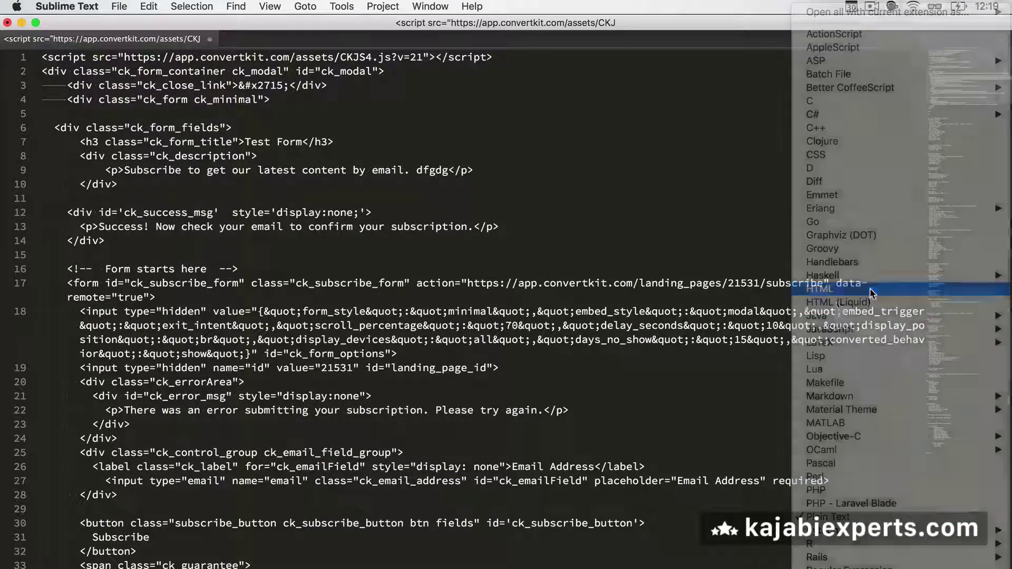
left_click(231, 191)
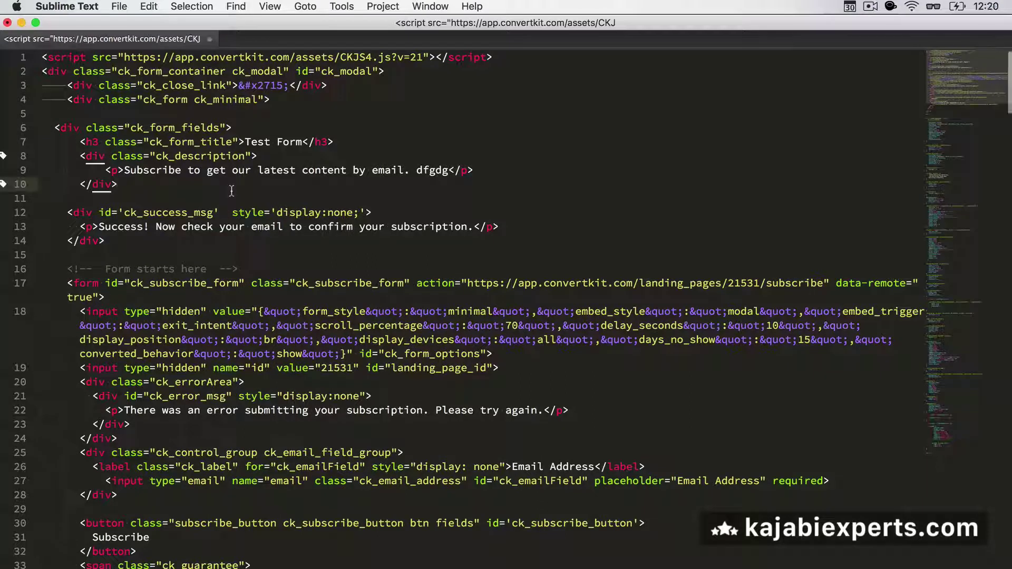
key("super+Tab")
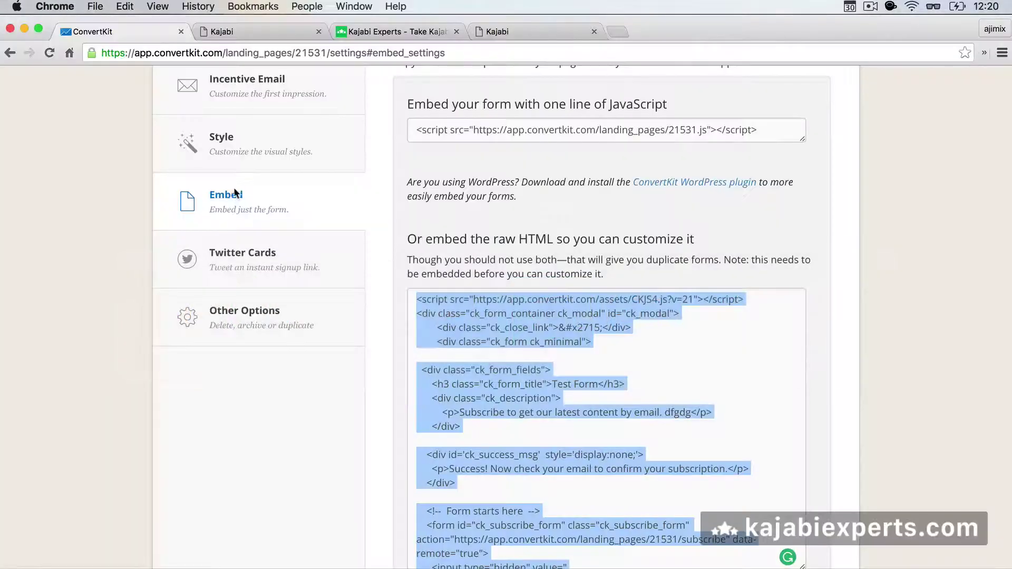
key("super+Tab")
scroll(263, 191, "down", 20)
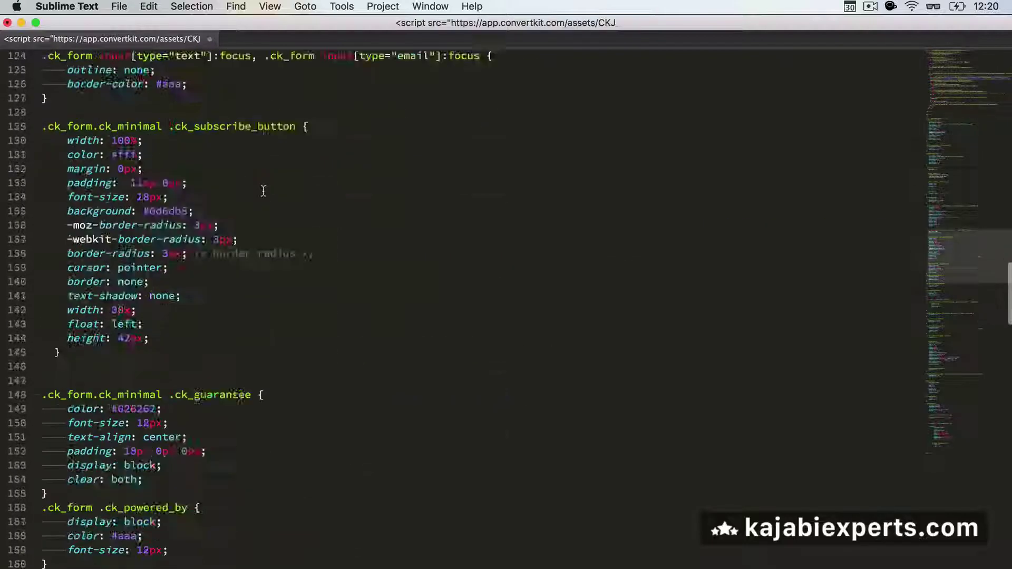
scroll(263, 191, "up", 20)
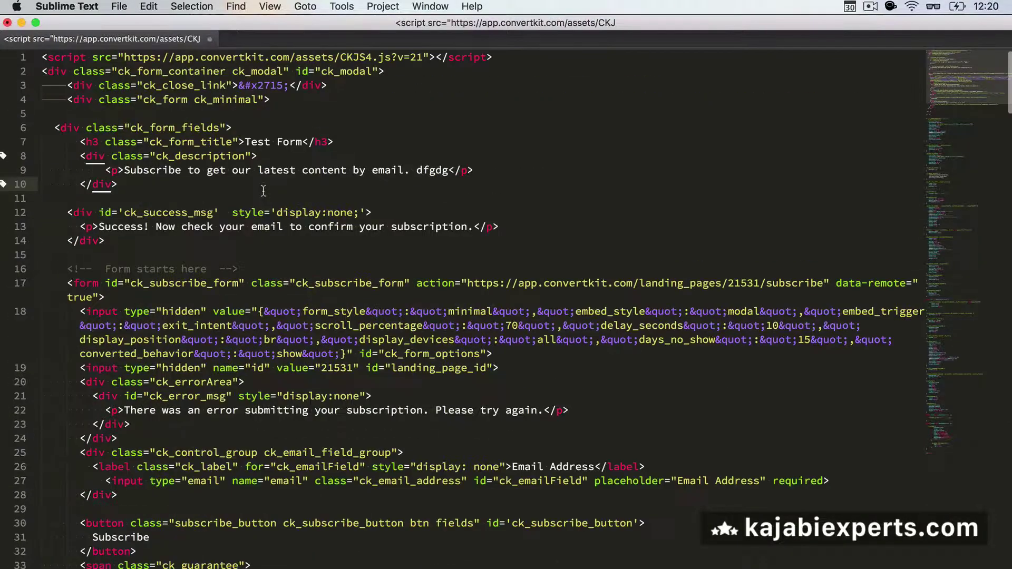
- Insert a blank line after the opening script tag on line 1
left_click(160, 57)
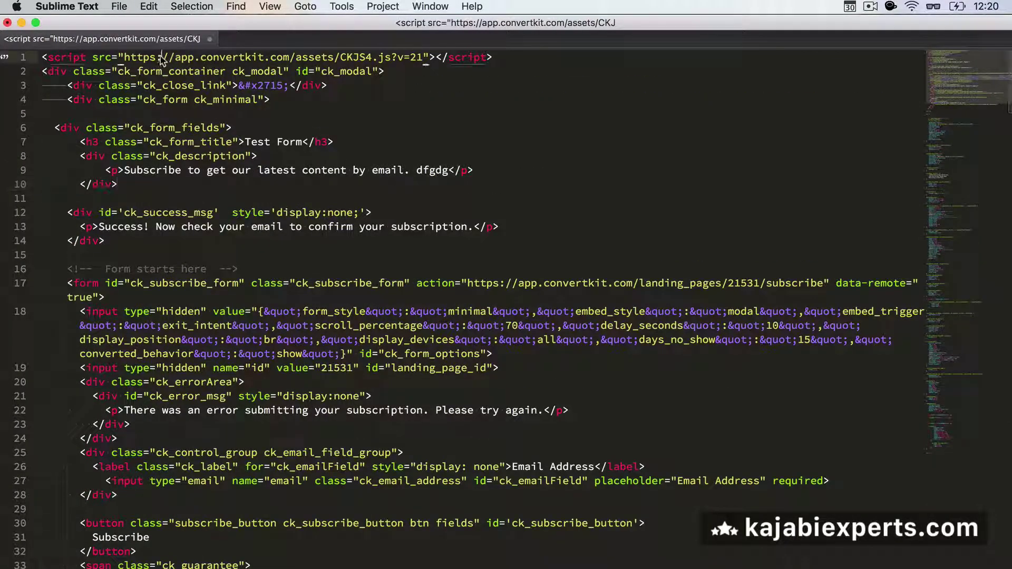
key("super+Left")
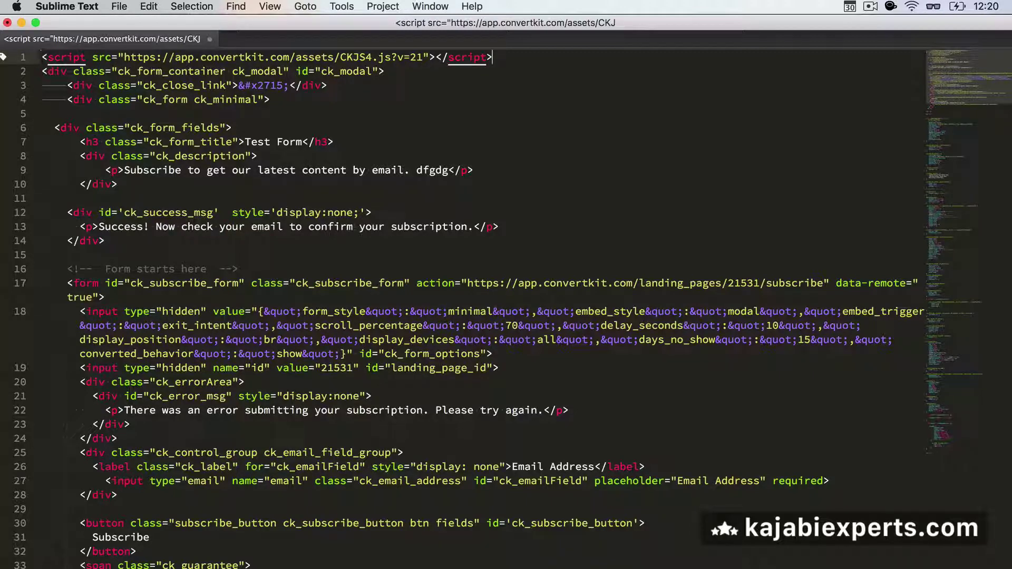
key("super+Return")
key("super+Return")
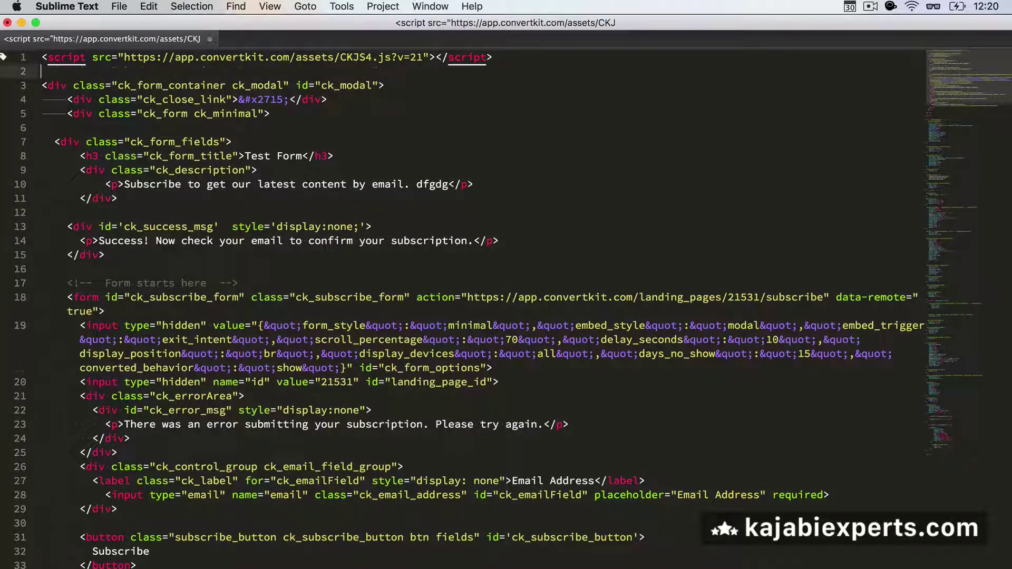
key("Up")
key("Up")
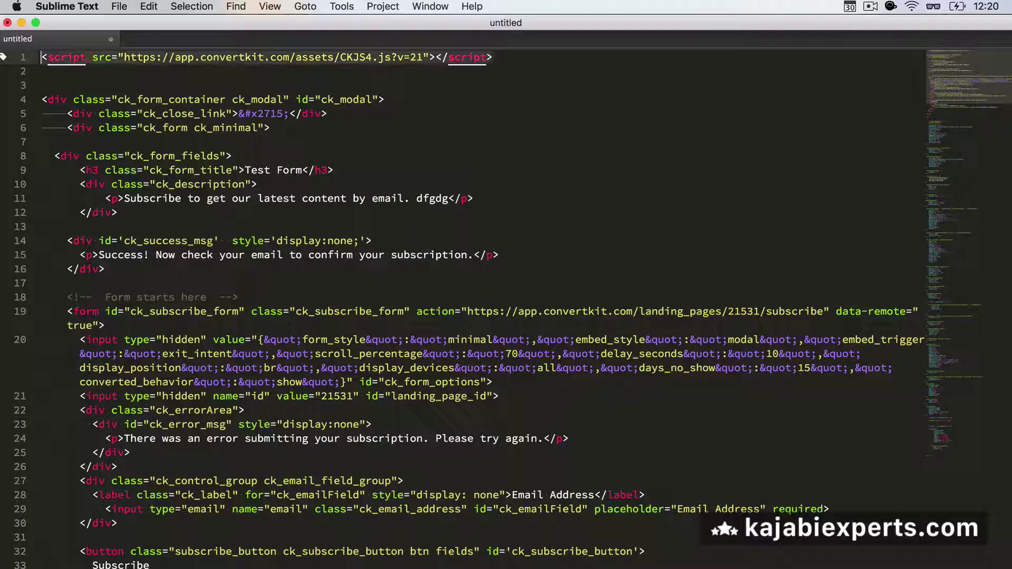
key("Down")
key("Down")
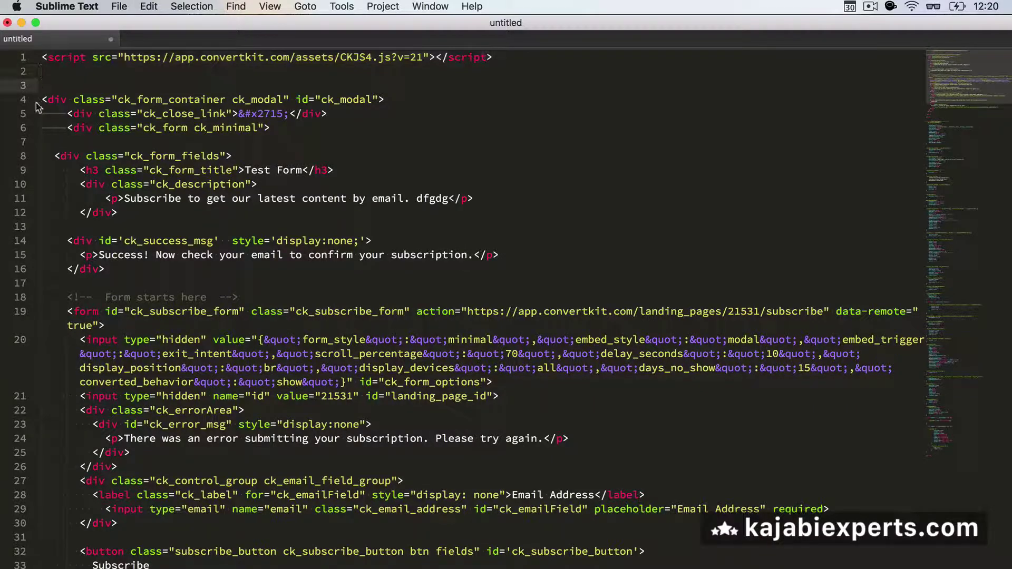
left_click_drag(42, 100, 84, 256)
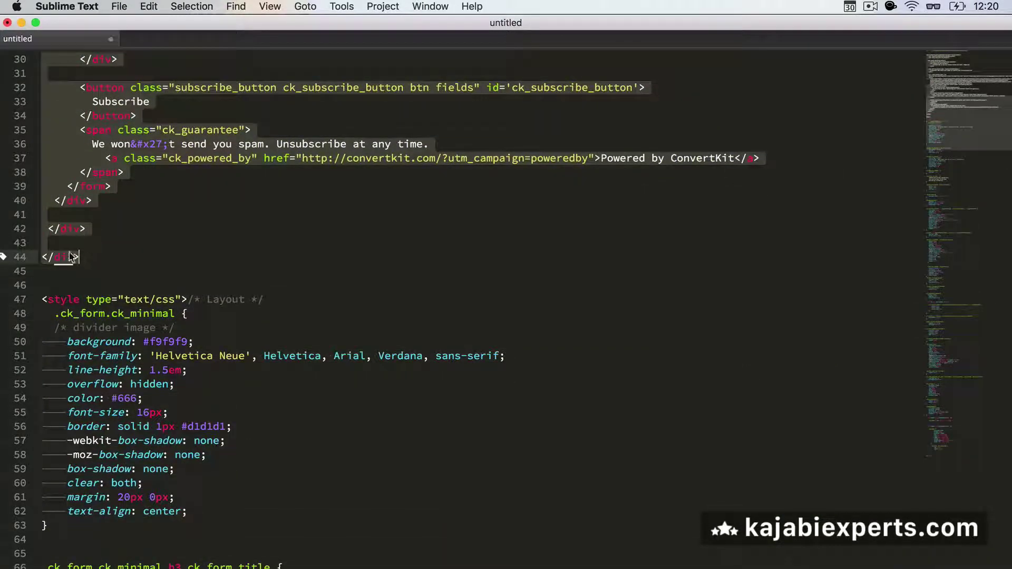
left_click(48, 281)
key("Return")
key("Return")
key("Return")
key("Return")
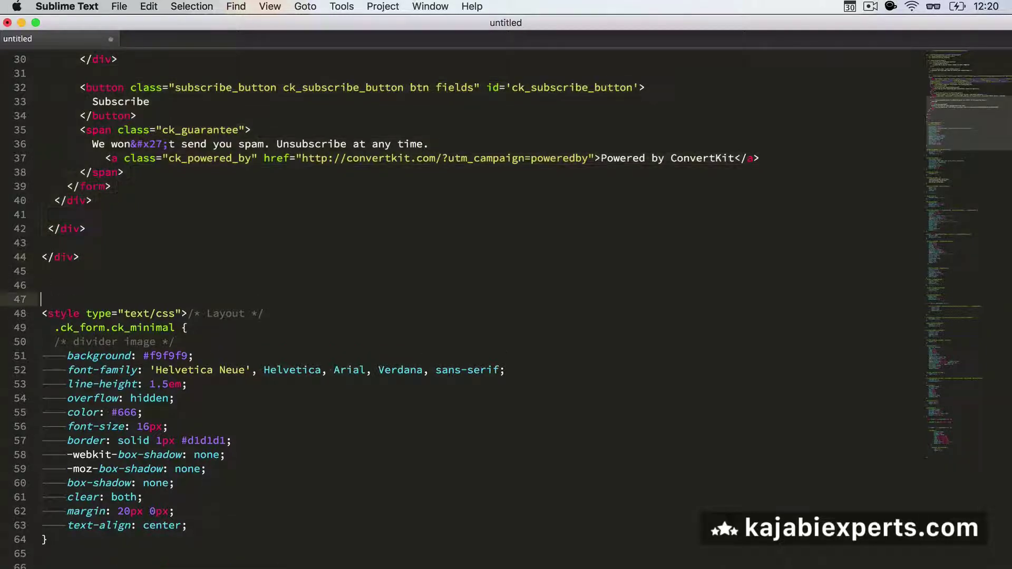
left_click_drag(41, 358, 63, 567)
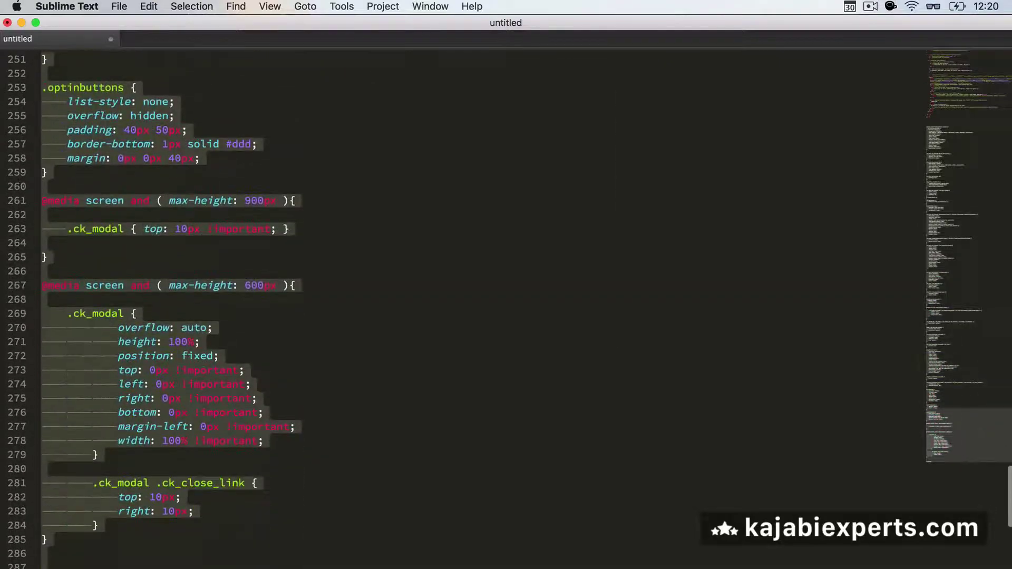
left_click(90, 556)
scroll(90, 556, "up", 20)
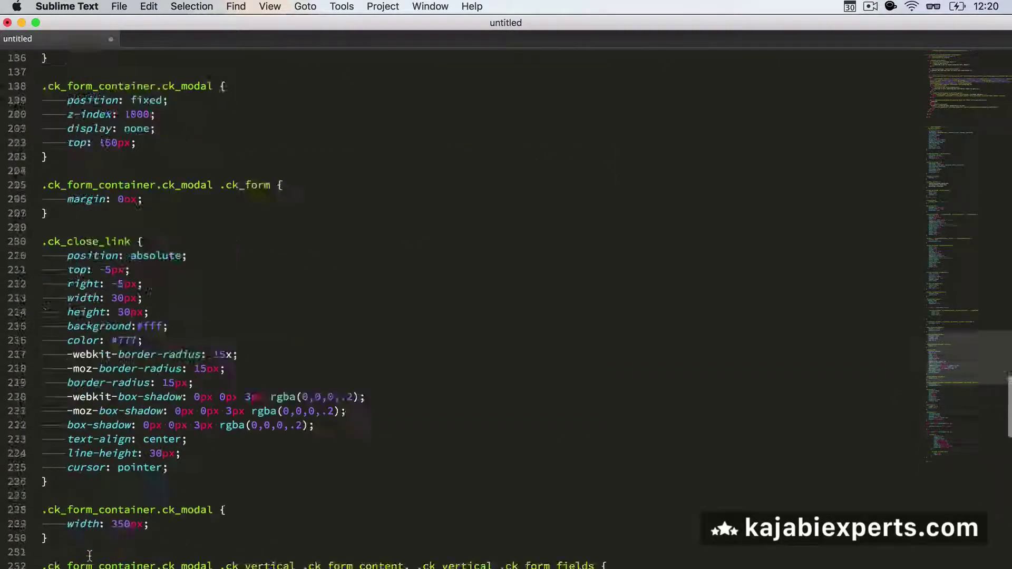
scroll(90, 556, "up", 15)
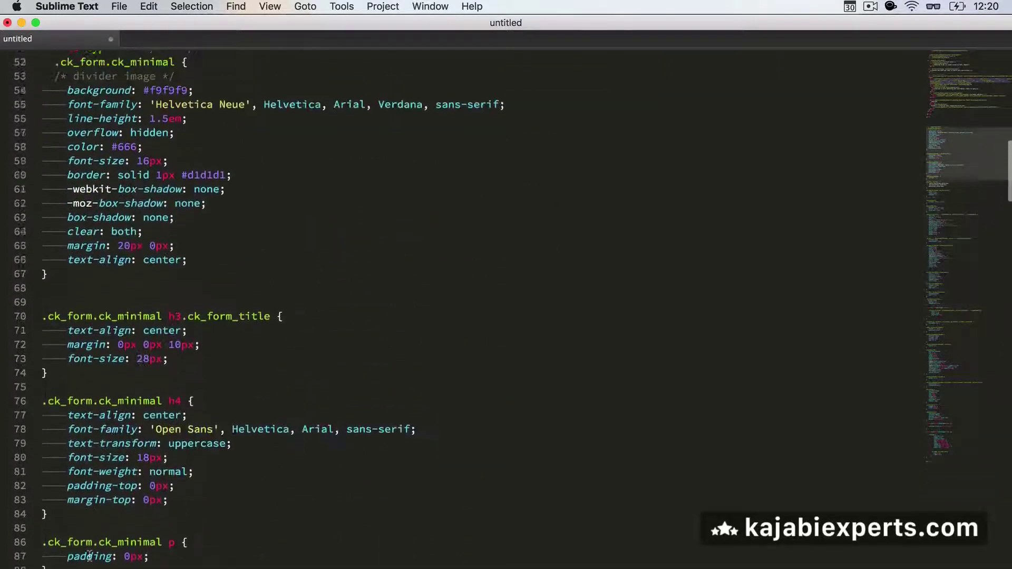
scroll(90, 557, "down", 2)
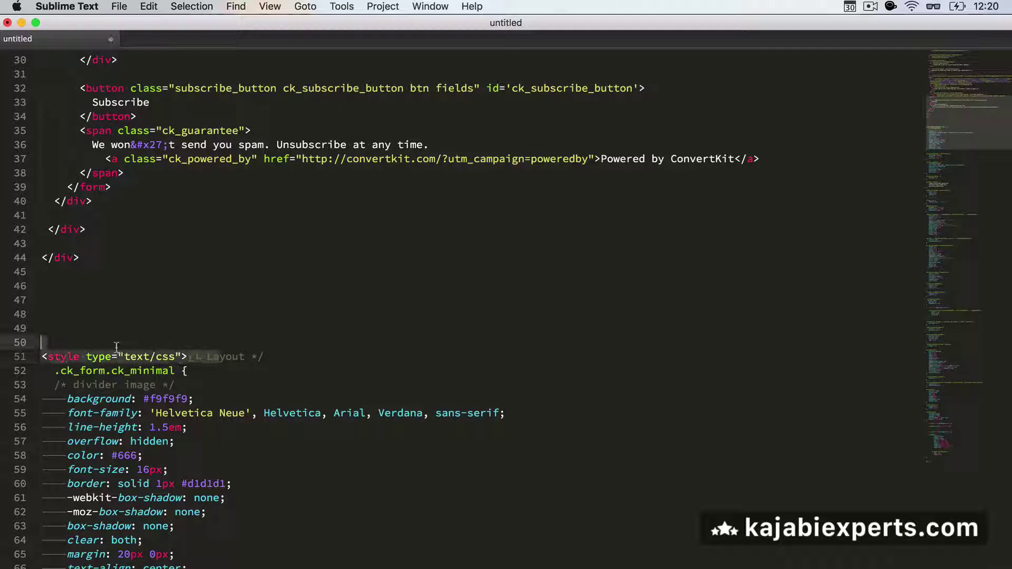
- Copy the CSS rules from line 52 to the end, below the style tag
left_click_drag(276, 357, 38, 357)
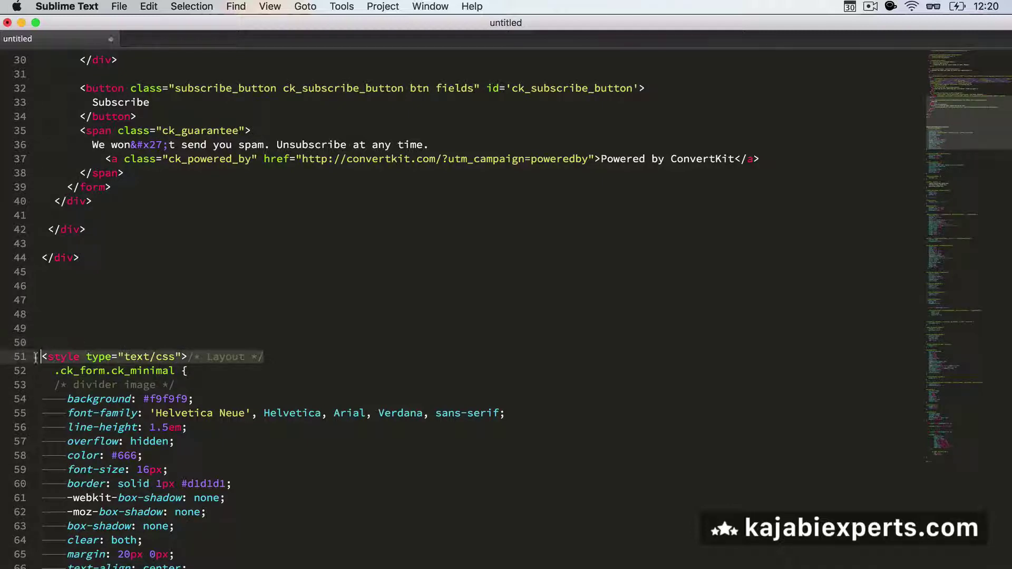
key("BackSpace")
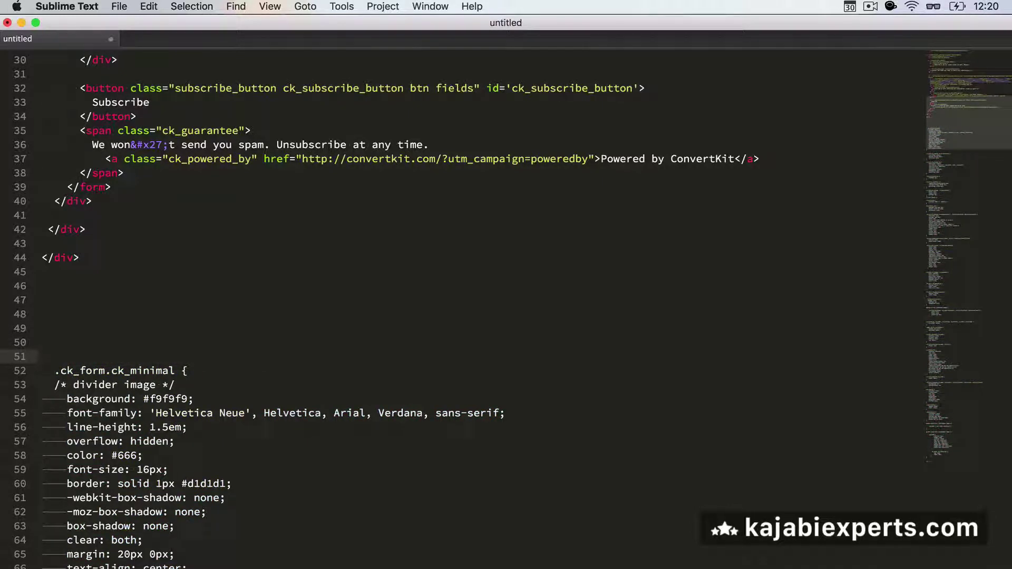
key("super+z")
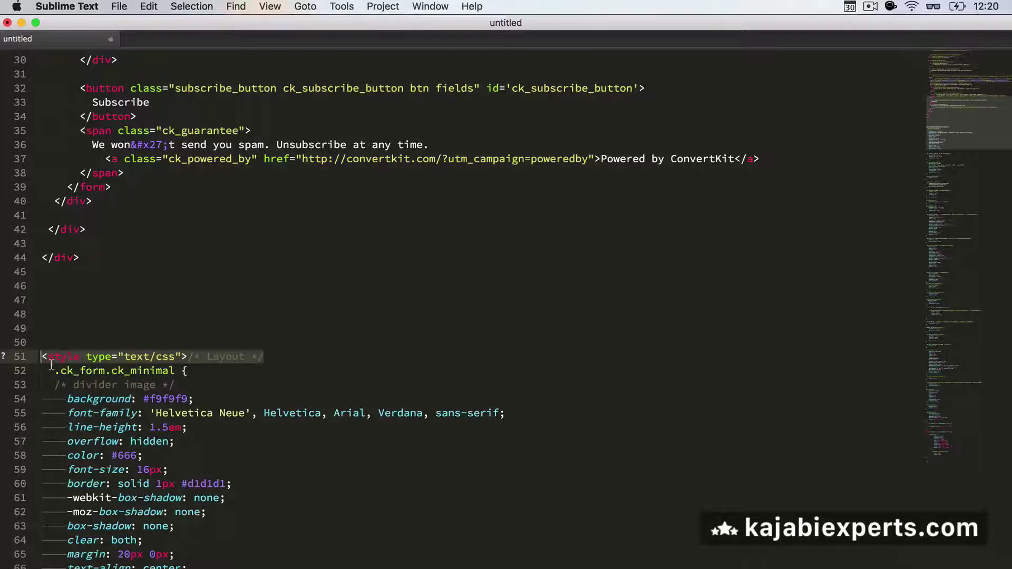
left_click(52, 370)
left_click_drag(57, 386, 46, 537)
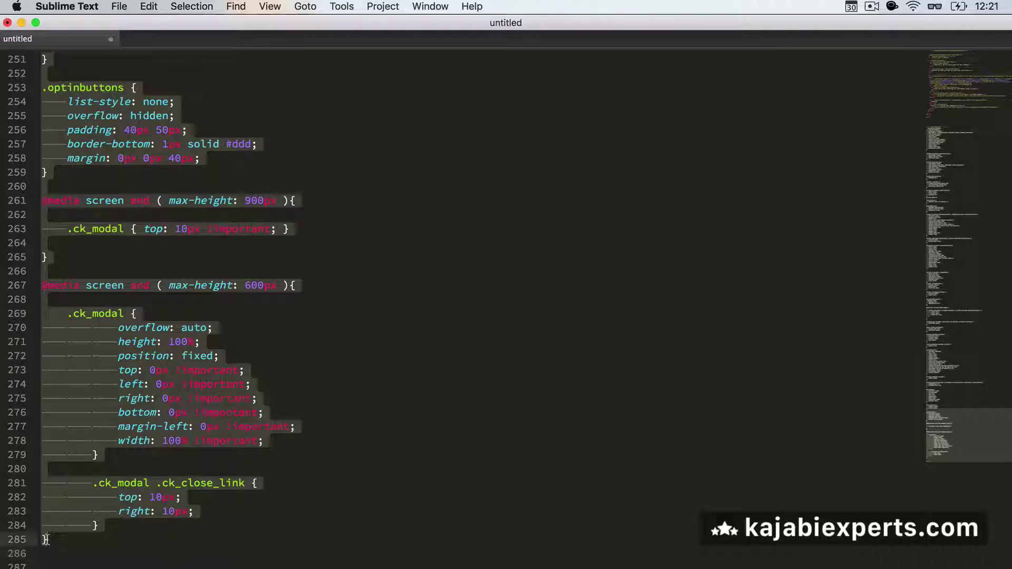
key("super+c")
scroll(118, 361, "up", 10)
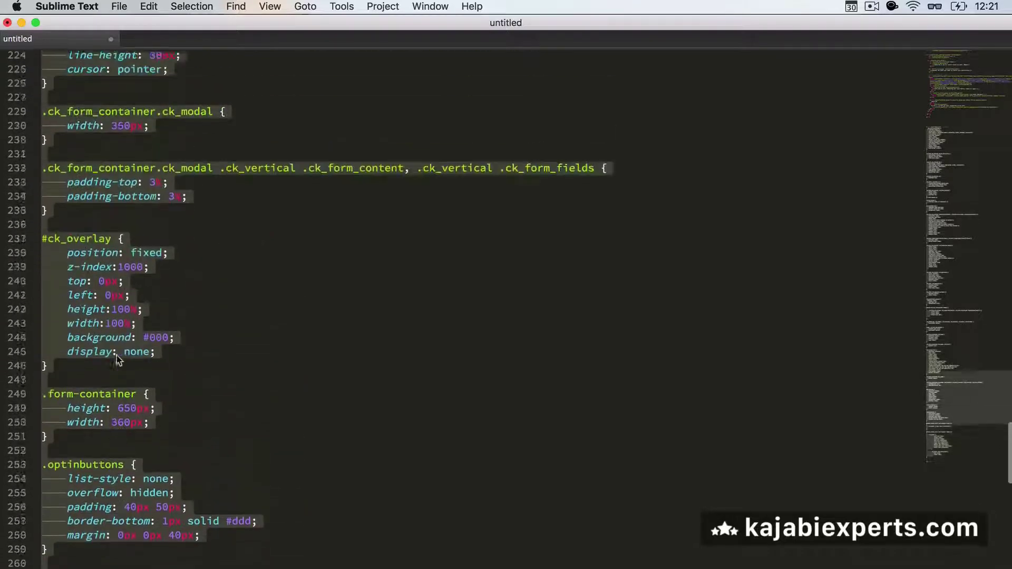
scroll(119, 360, "up", 20)
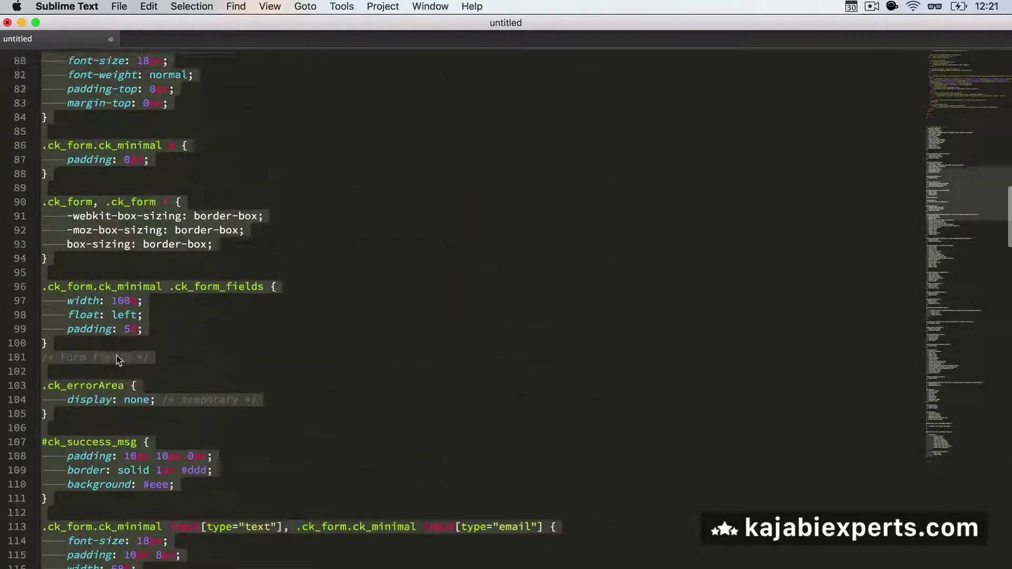
scroll(119, 361, "up", 5)
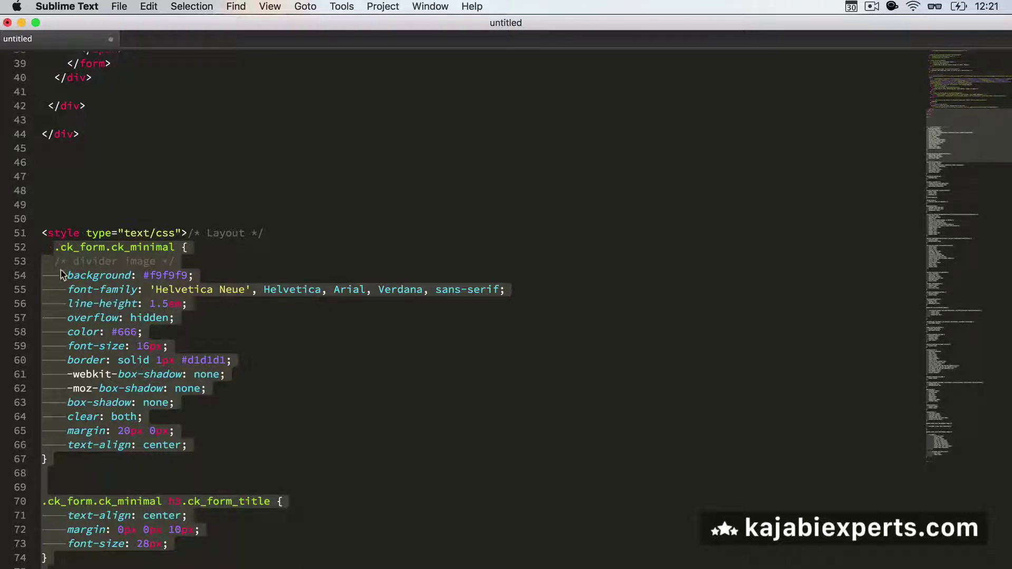
key("super+Tab")
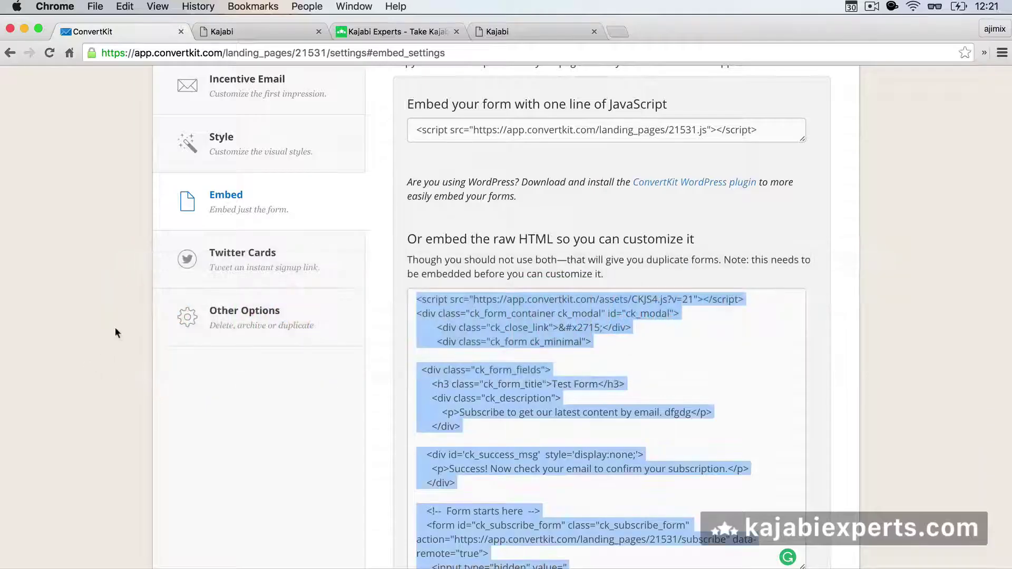
- Open Assets > styles.scss.liquid in the Primo Site theme editor
left_click(510, 29)
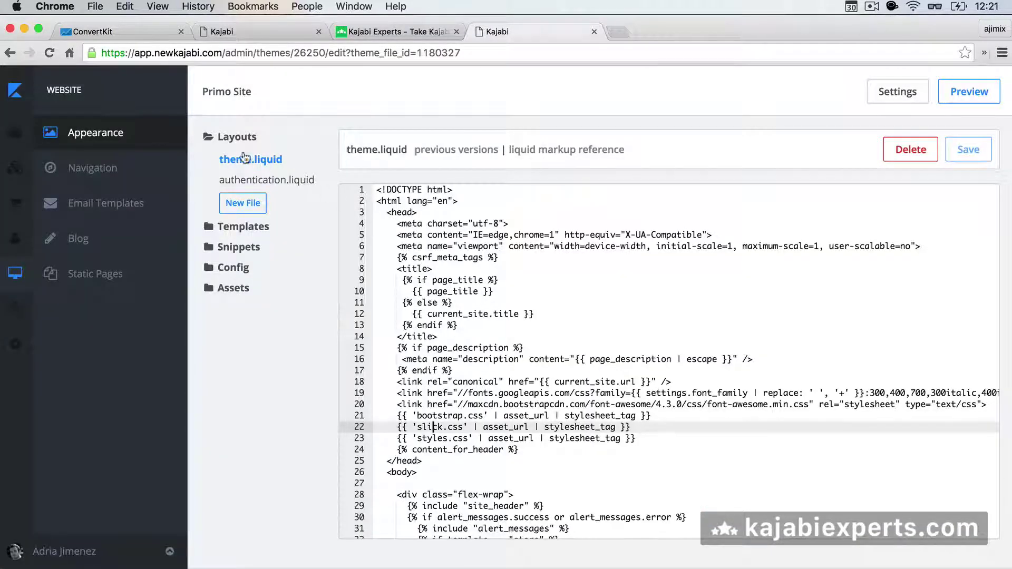
left_click(240, 291)
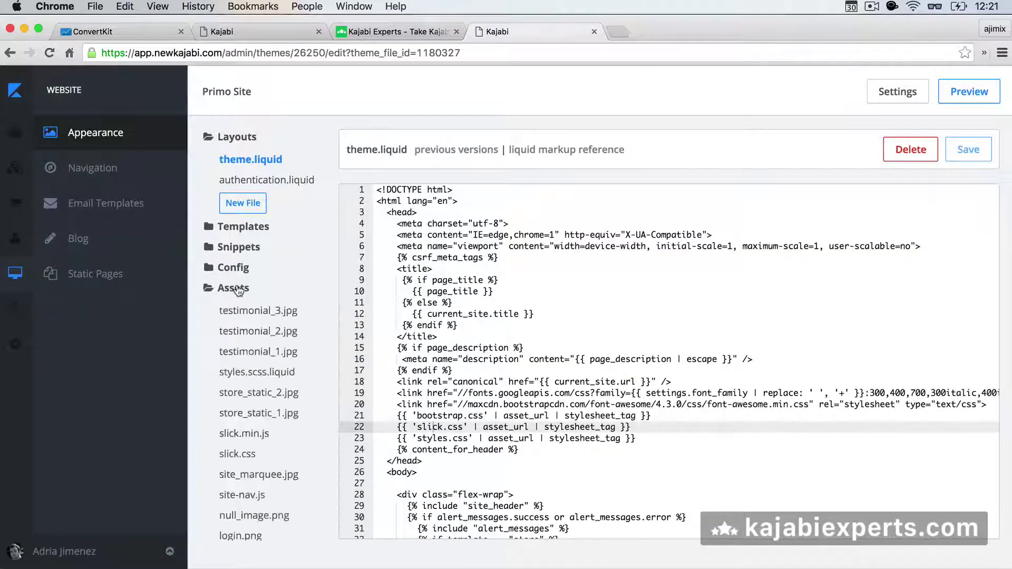
scroll(242, 503, "down", 5)
scroll(245, 408, "up", 4)
scroll(245, 409, "up", 2)
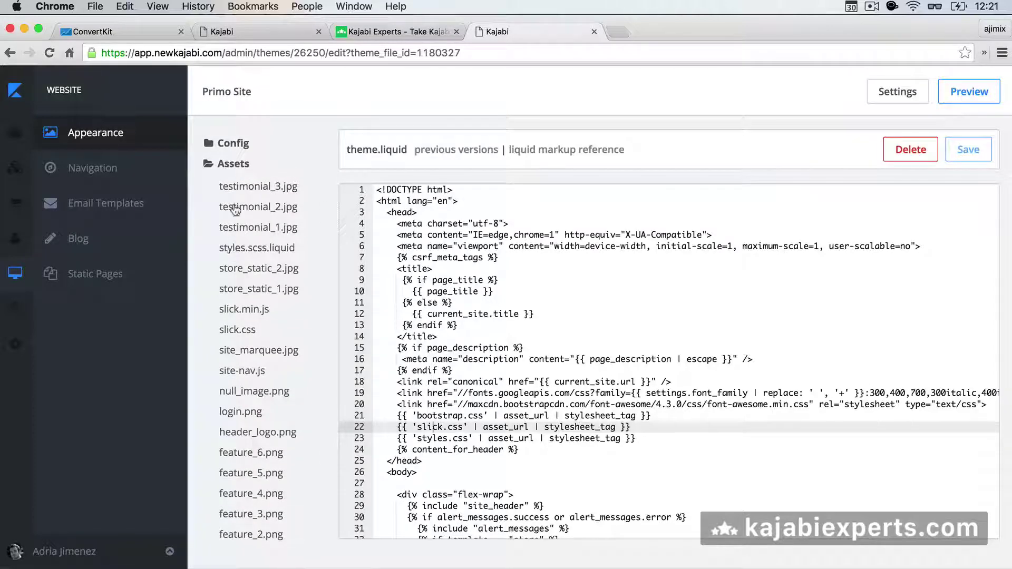
left_click(233, 251)
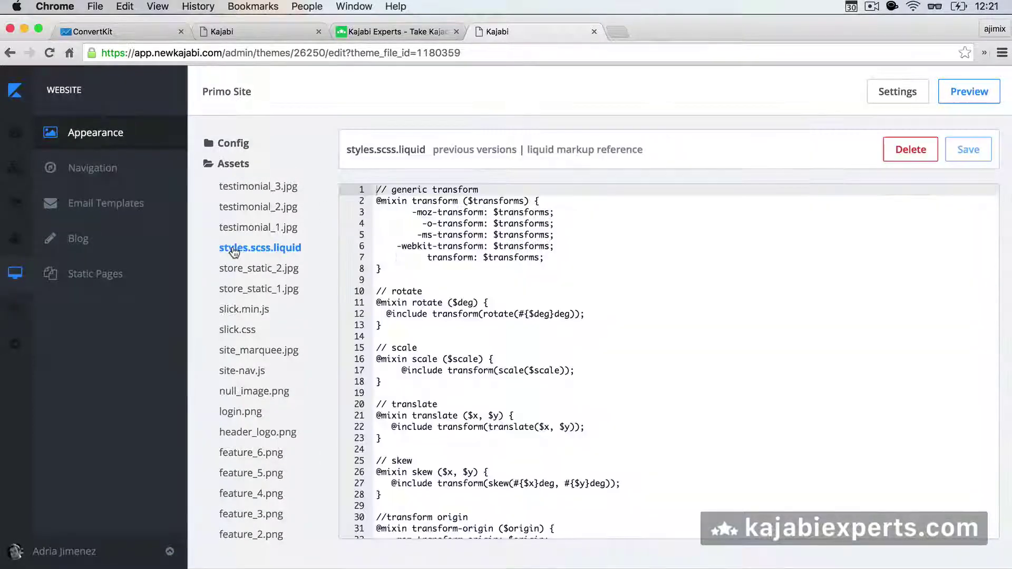
scroll(458, 385, "down", 10)
scroll(459, 389, "down", 20)
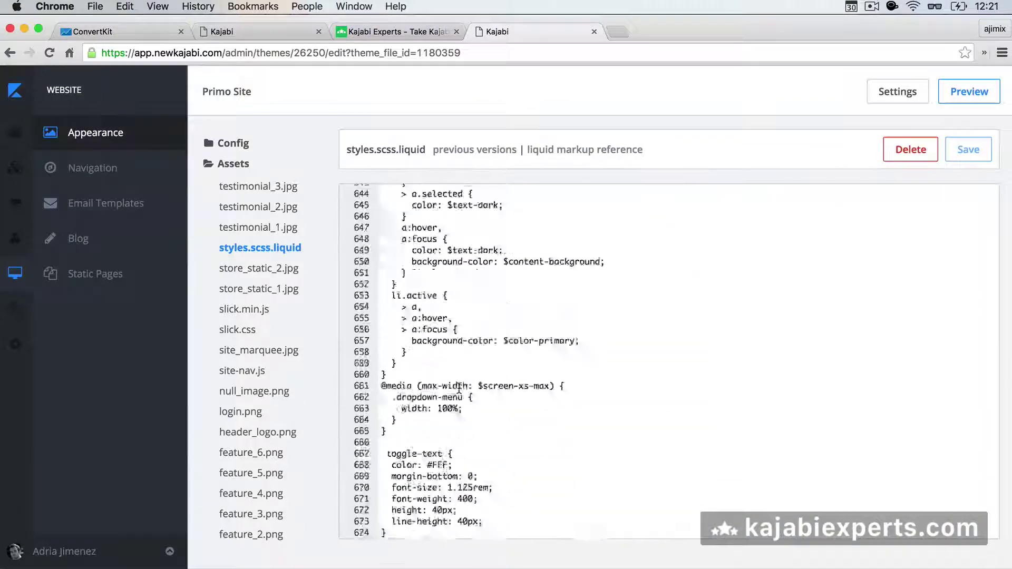
scroll(459, 388, "down", 20)
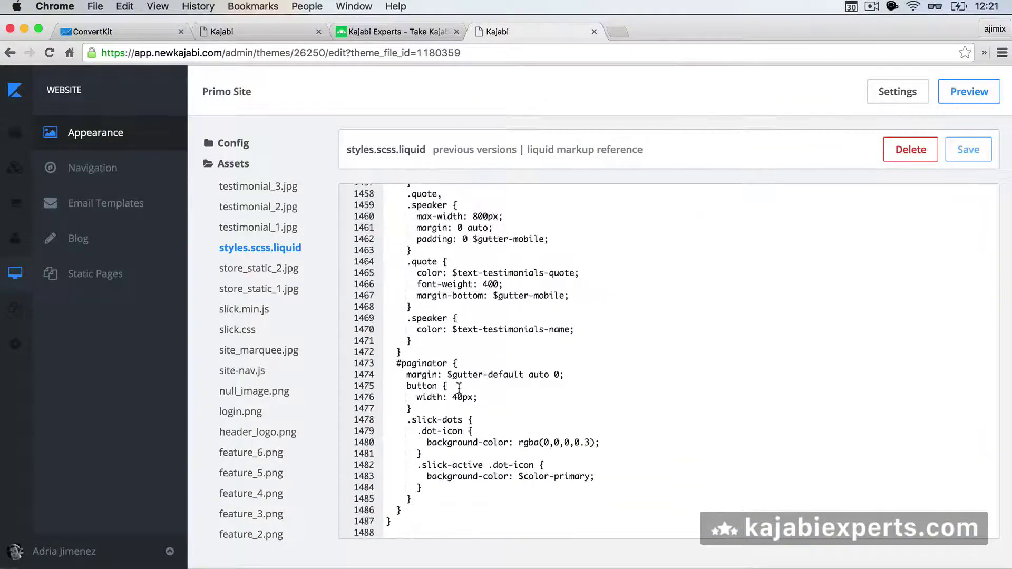
- Paste the ConvertKit form CSS at the end of styles.scss.liquid and save it
left_click(403, 522)
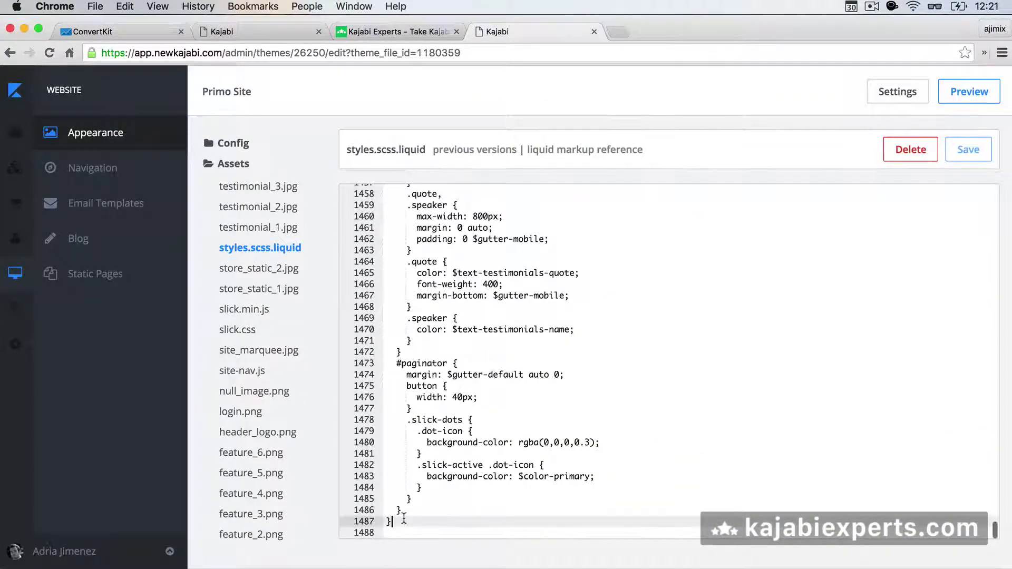
key("Down")
key("Return")
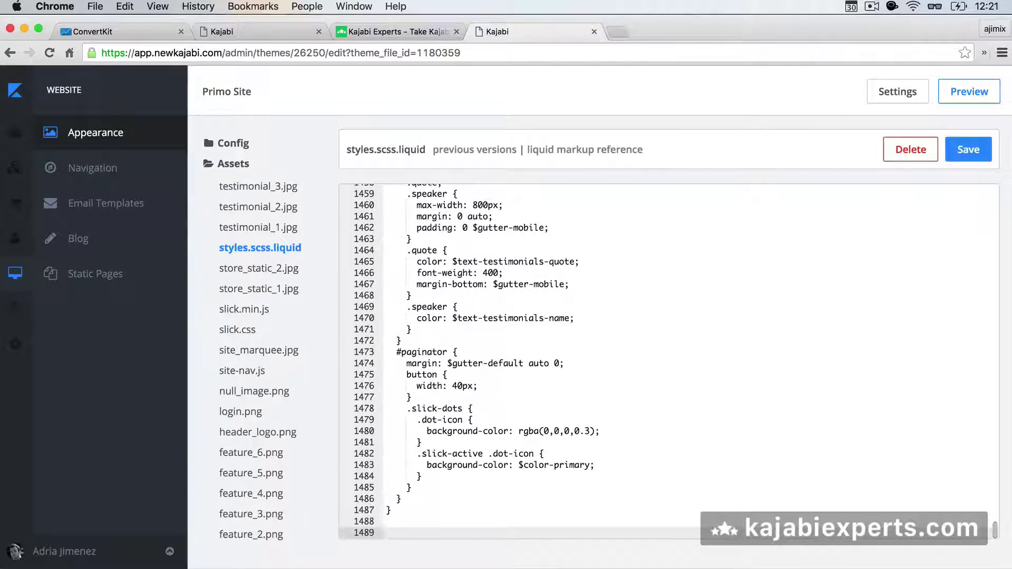
key("super+v")
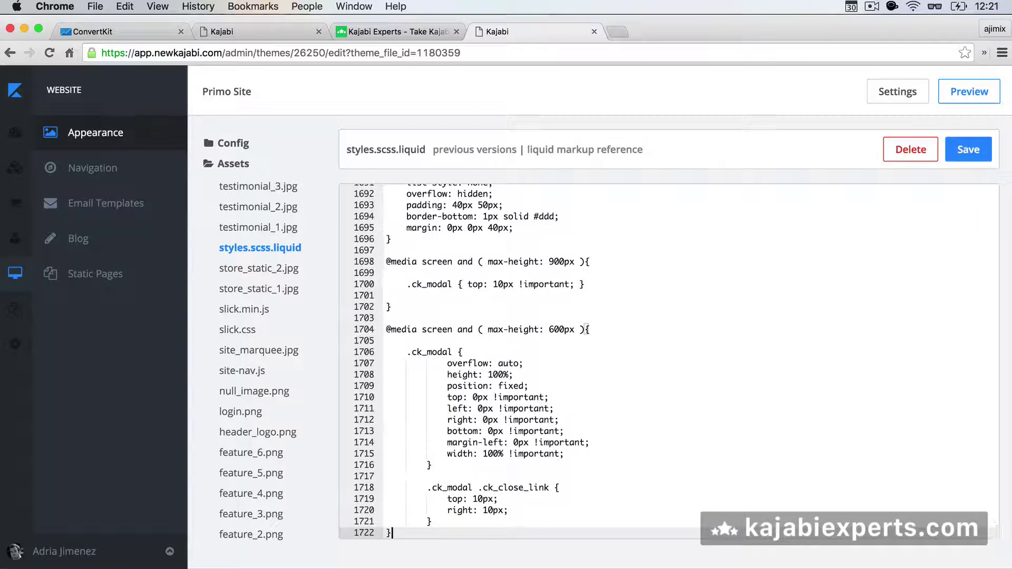
scroll(448, 437, "up", 20)
scroll(447, 435, "up", 10)
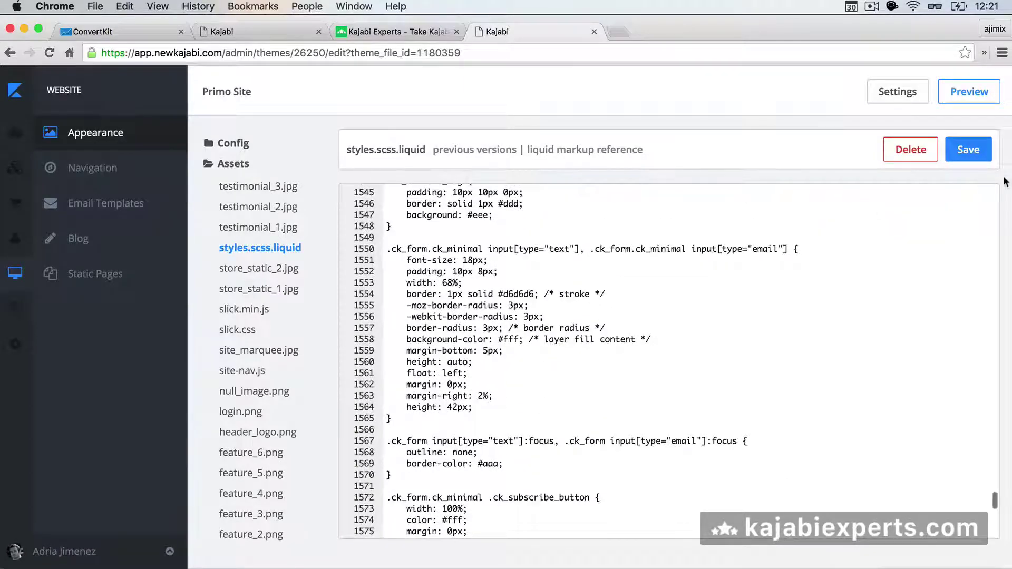
left_click(973, 153)
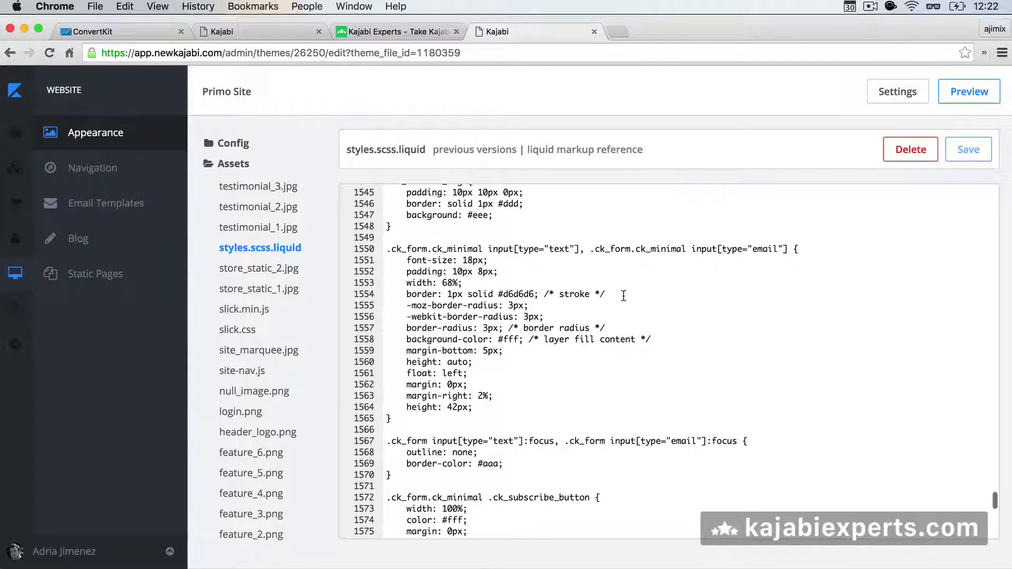
key("super+Tab")
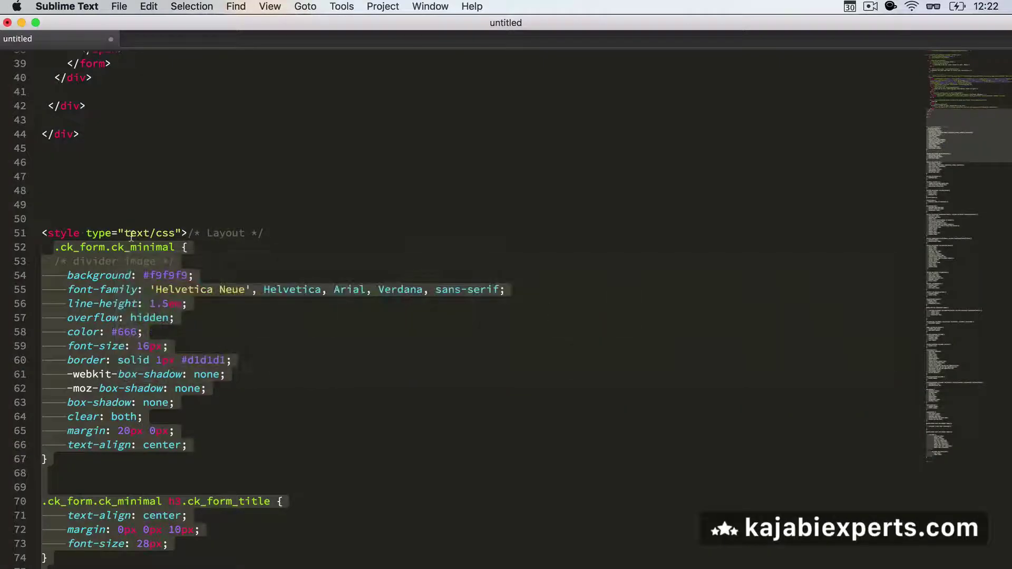
- Delete the CSS style block from line 51 to the end of the document
left_click(131, 232)
left_click(43, 233)
key("super+shift+Down")
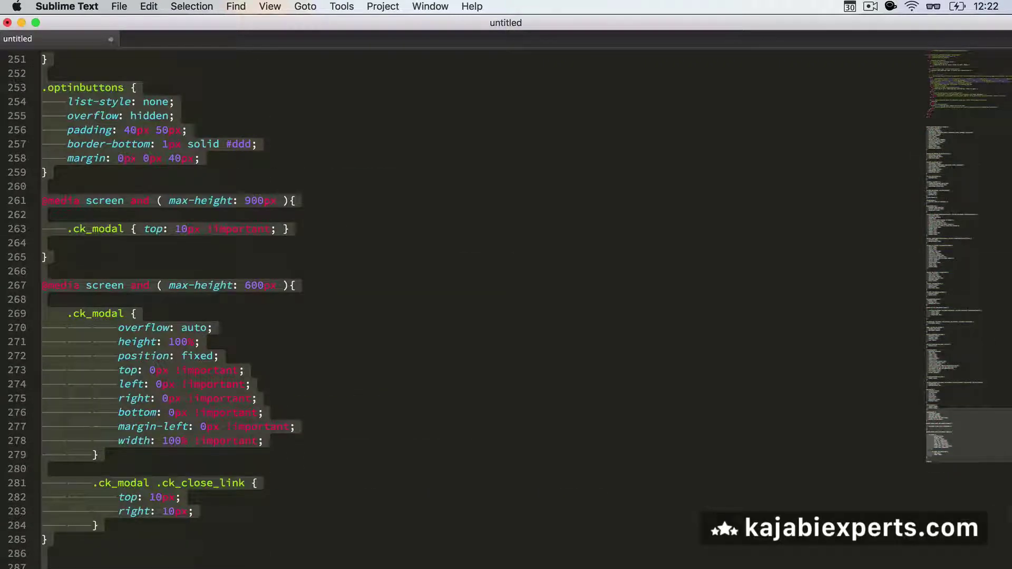
key("BackSpace")
- Remove the ConvertKit script tag on line 1
scroll(475, 264, "up", 4)
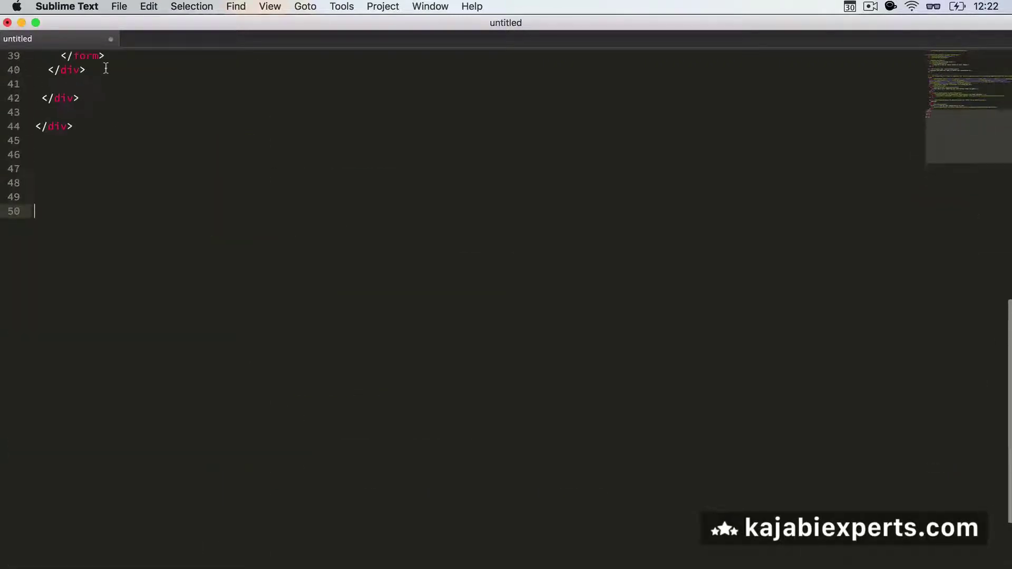
scroll(106, 69, "up", 12)
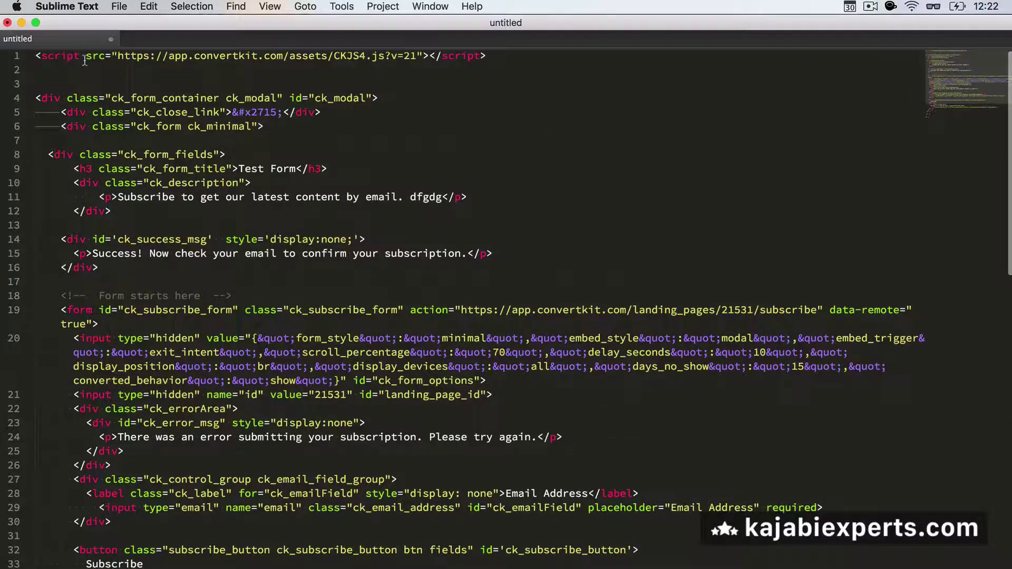
key("super+Up")
key("super+Right")
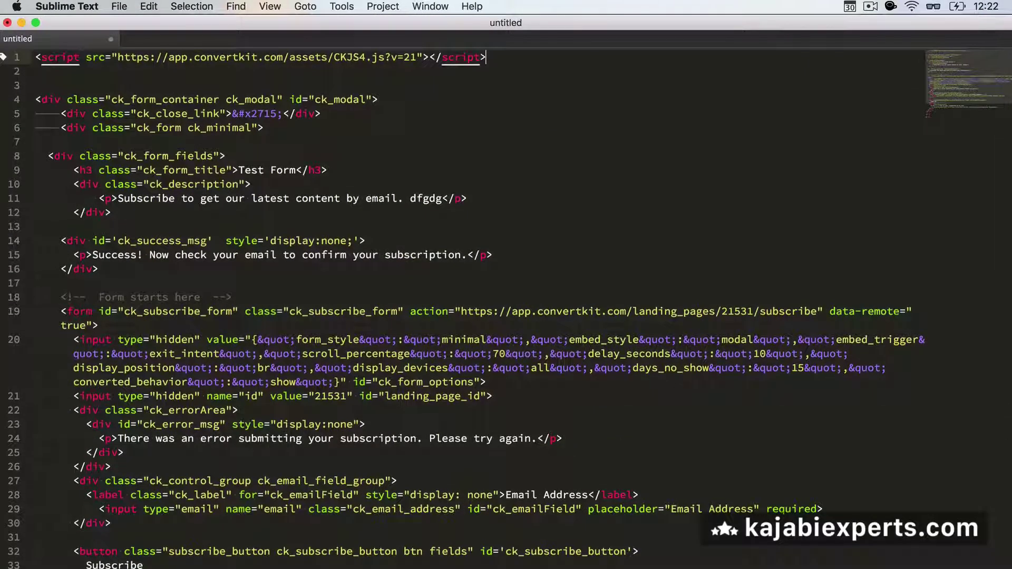
key("super+shift+Left")
key("super+c")
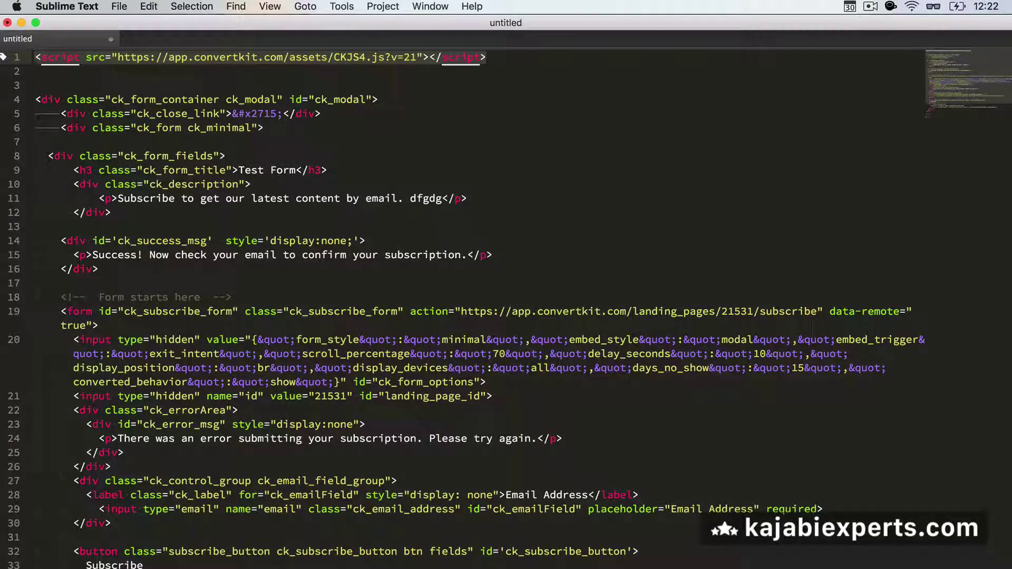
key("BackSpace")
key("super+Tab")
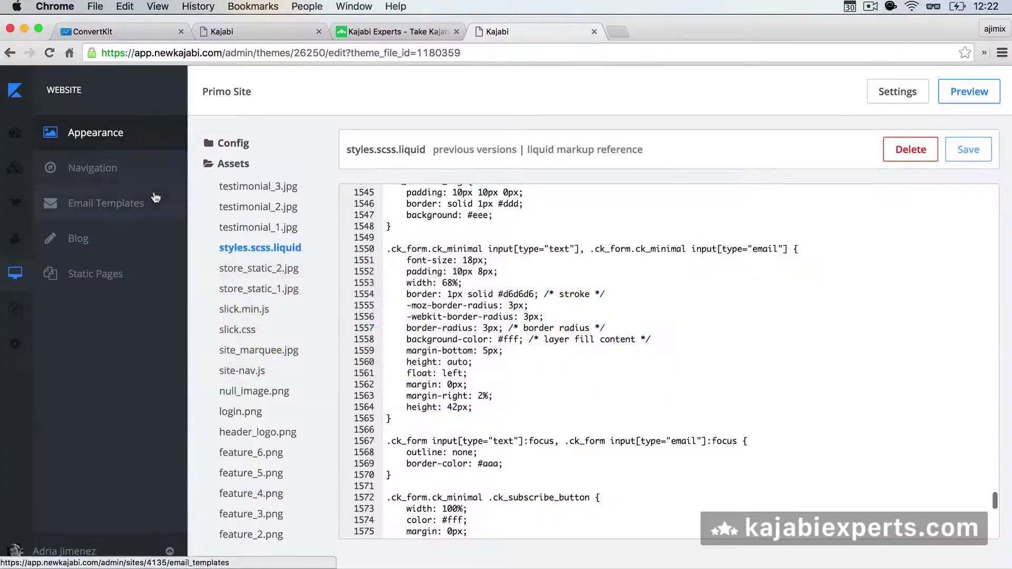
- Paste the ConvertKit CKJS4.js script tag on a new line before </body> in theme.liquid, then save
scroll(235, 150, "up", 5)
left_click(242, 163)
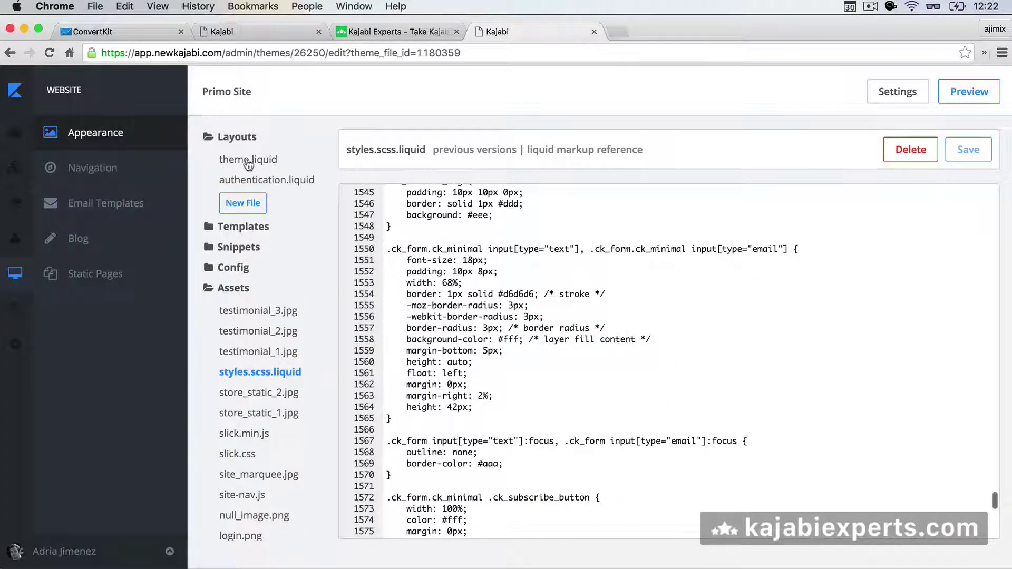
scroll(440, 319, "down", 10)
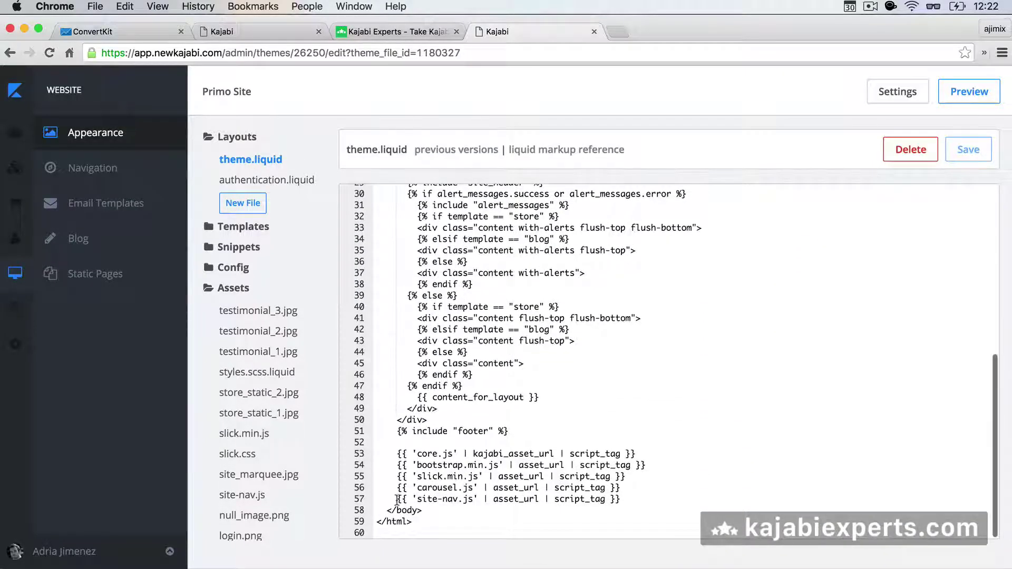
left_click_drag(388, 510, 424, 511)
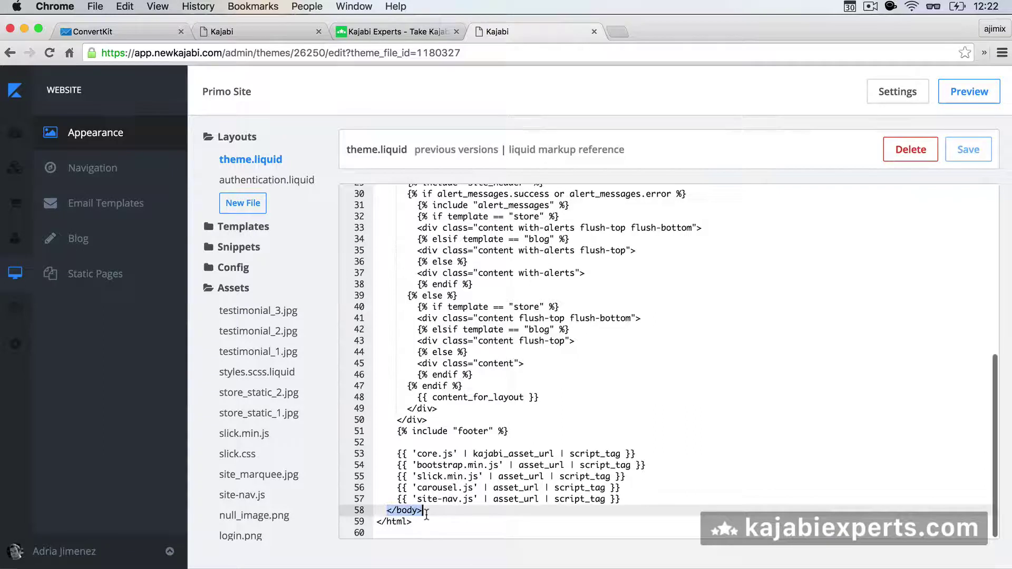
left_click(438, 499)
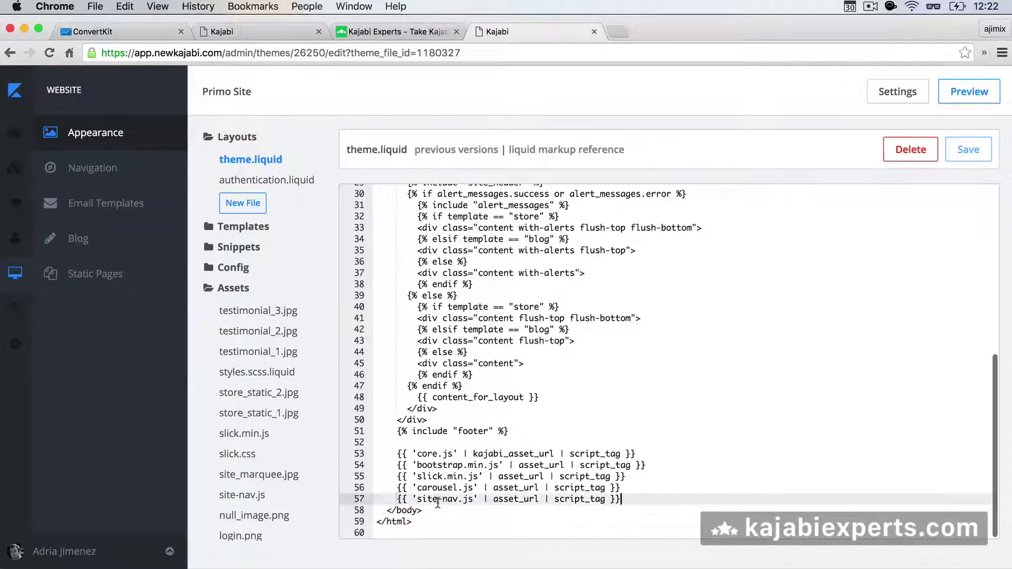
key("Return")
key("super+v")
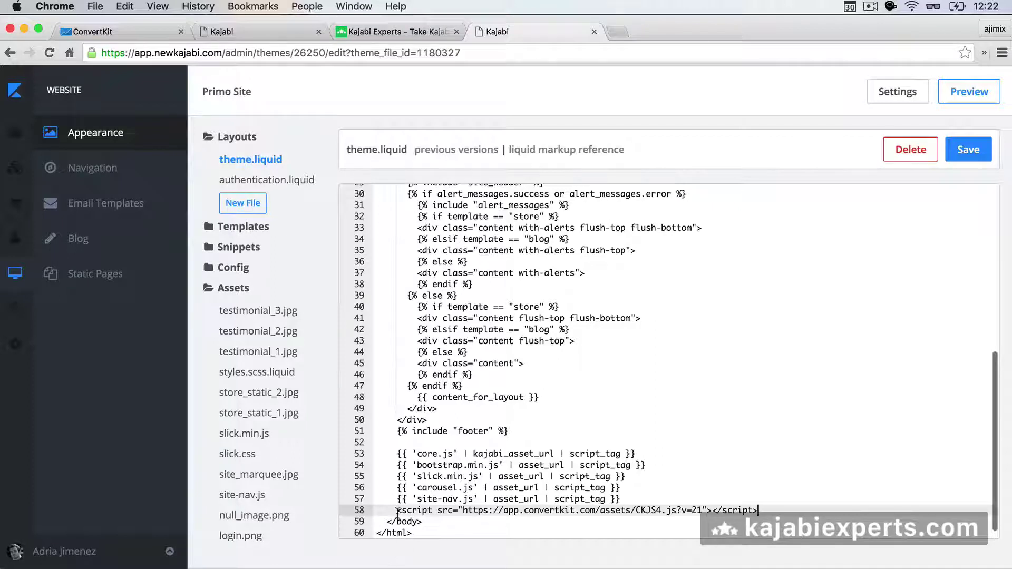
left_click_drag(398, 512, 766, 514)
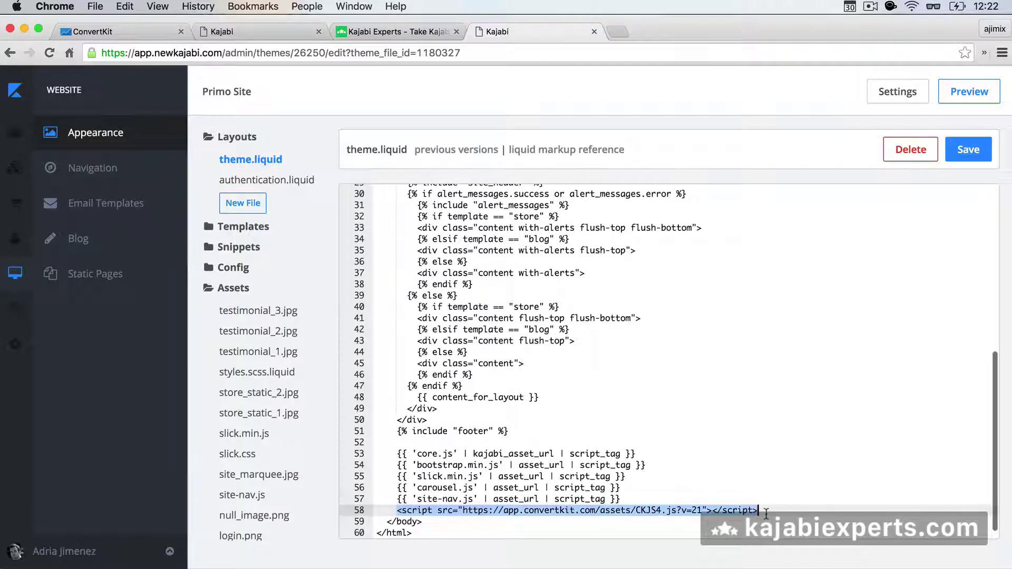
left_click(759, 512)
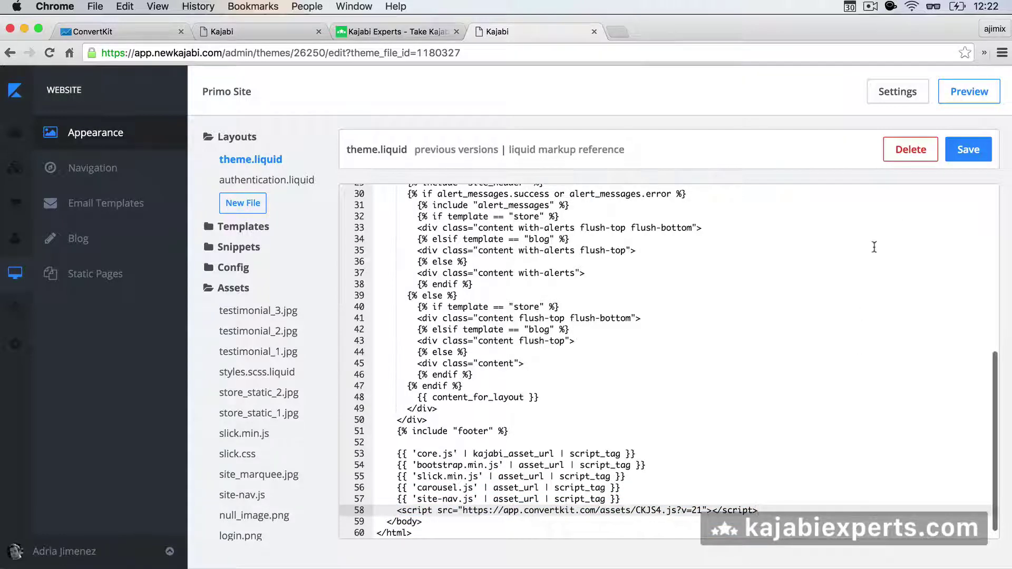
left_click(969, 151)
key("super+Tab")
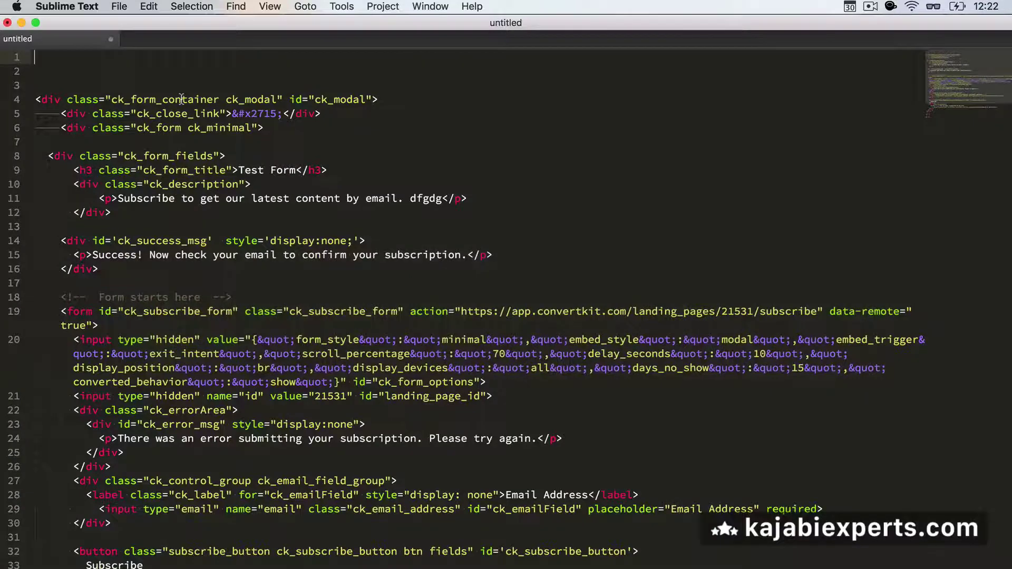
- Delete the empty lines above the modal form HTML
key("Delete")
key("Delete")
key("Delete")
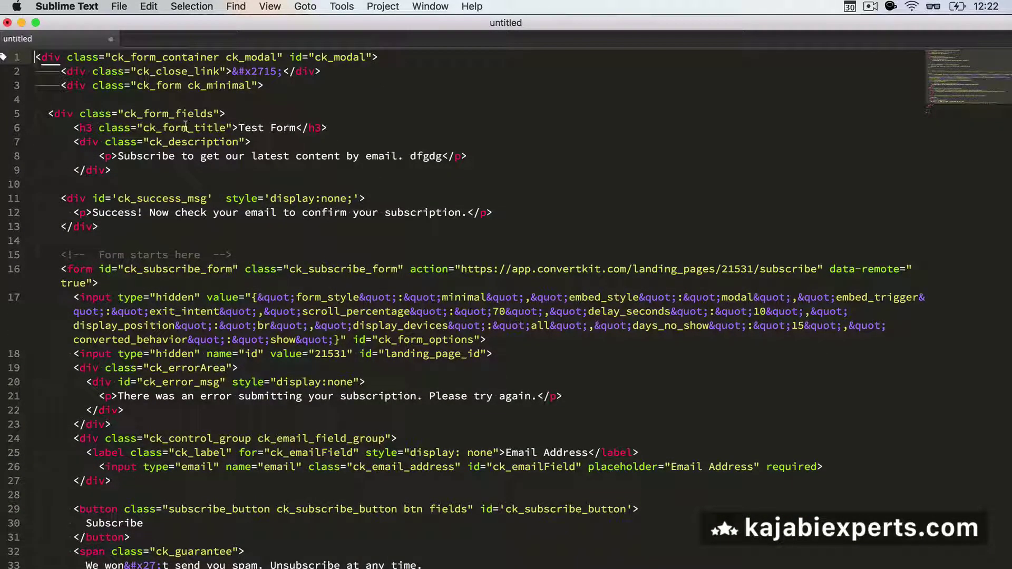
scroll(200, 259, "down", 10)
scroll(200, 258, "up", 4)
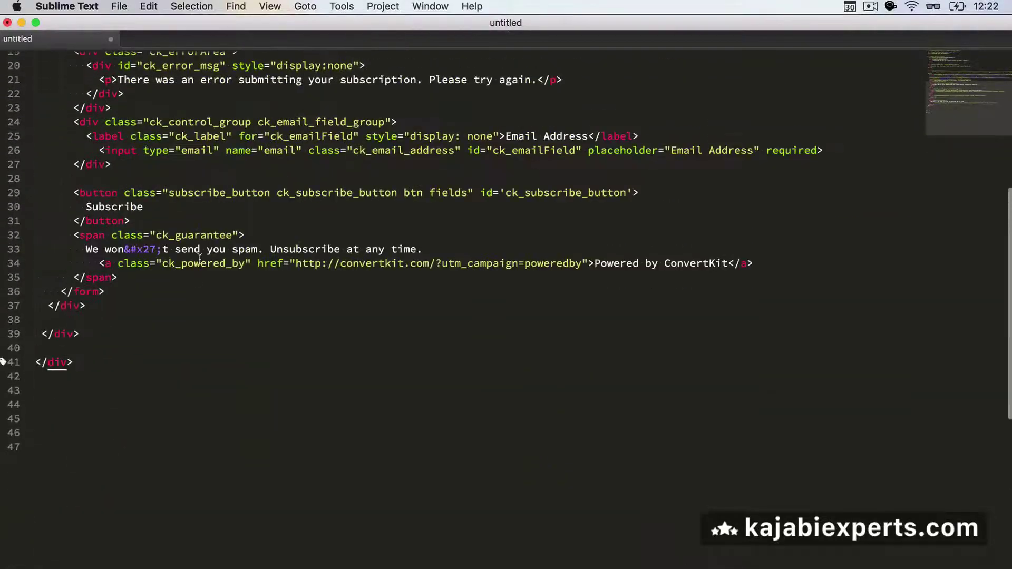
scroll(61, 316, "up", 4)
scroll(46, 59, "up", 5)
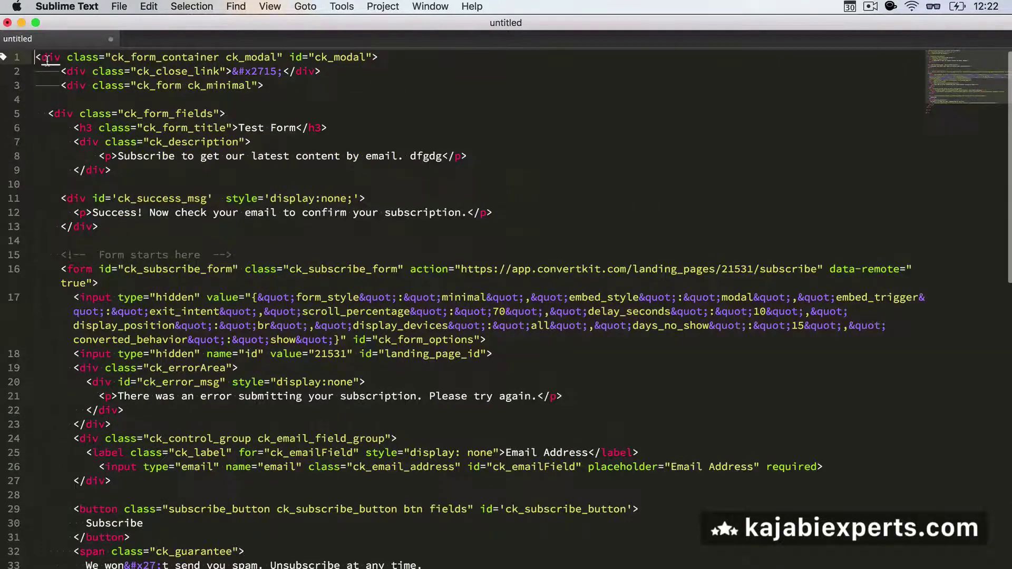
scroll(45, 86, "down", 8)
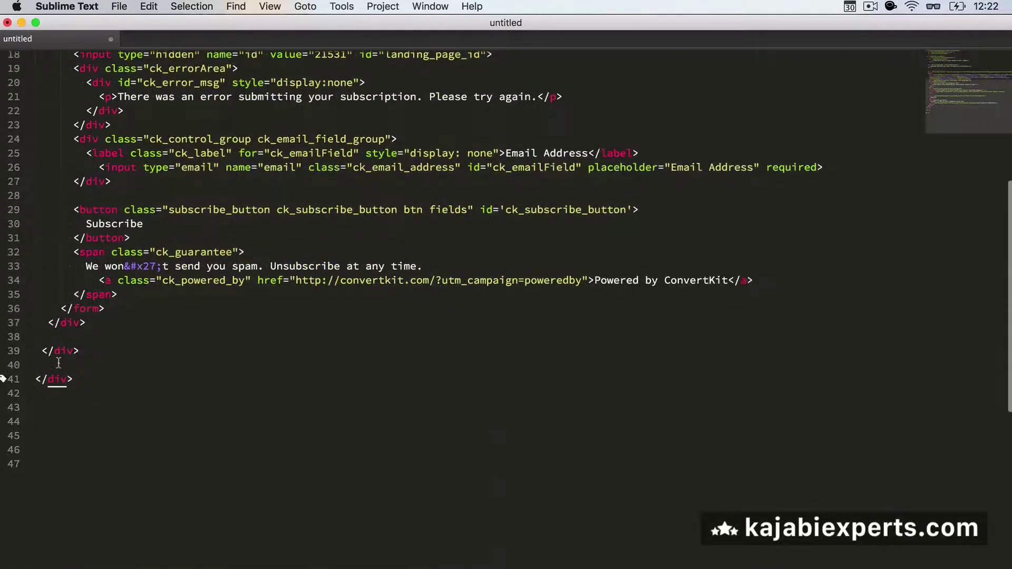
- Copy the entire 41-line form HTML and bring Kajabi's theme editor back
key("super+a")
key("super+c")
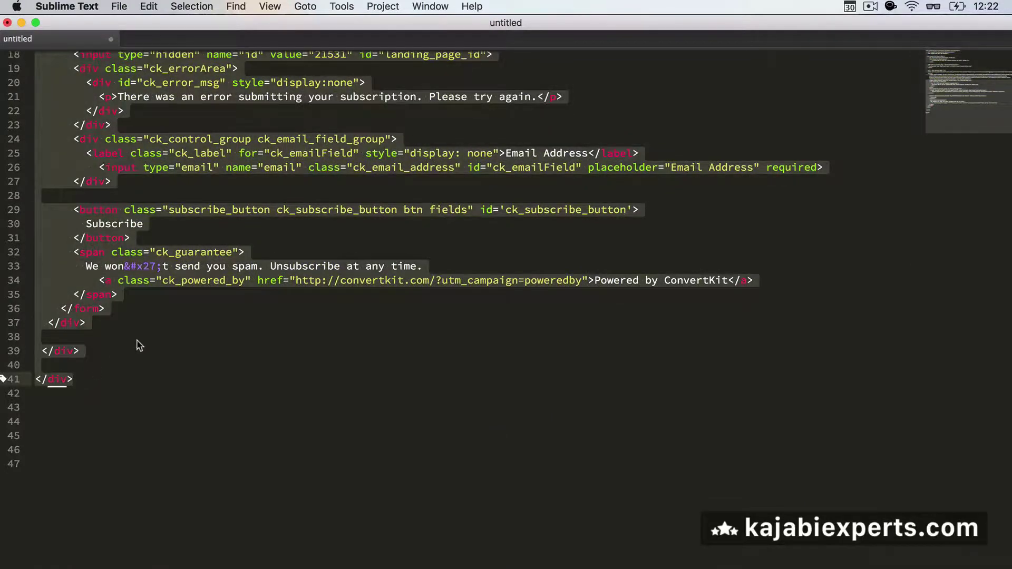
scroll(138, 343, "up", 5)
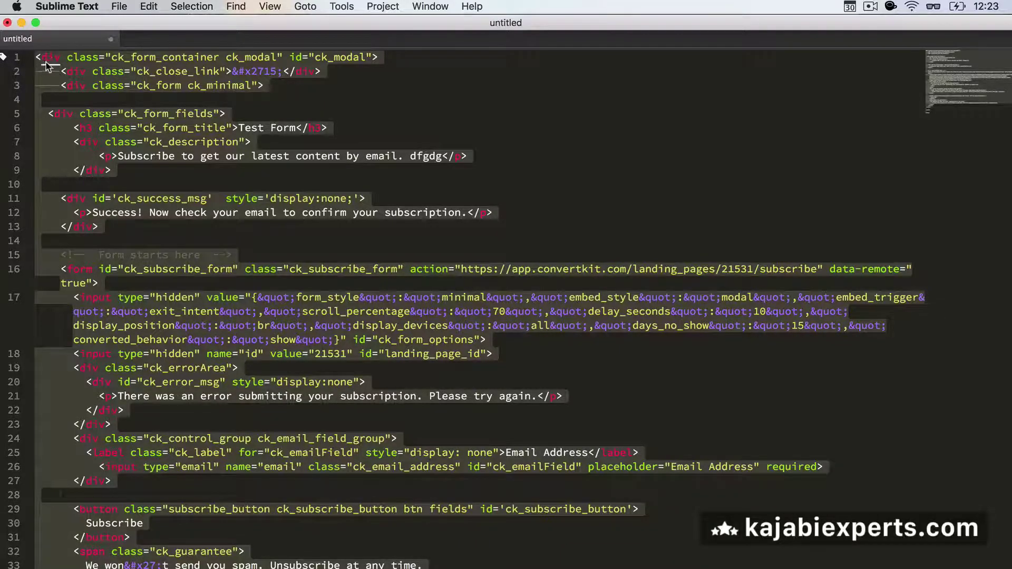
scroll(82, 248, "down", 7)
scroll(89, 133, "up", 5)
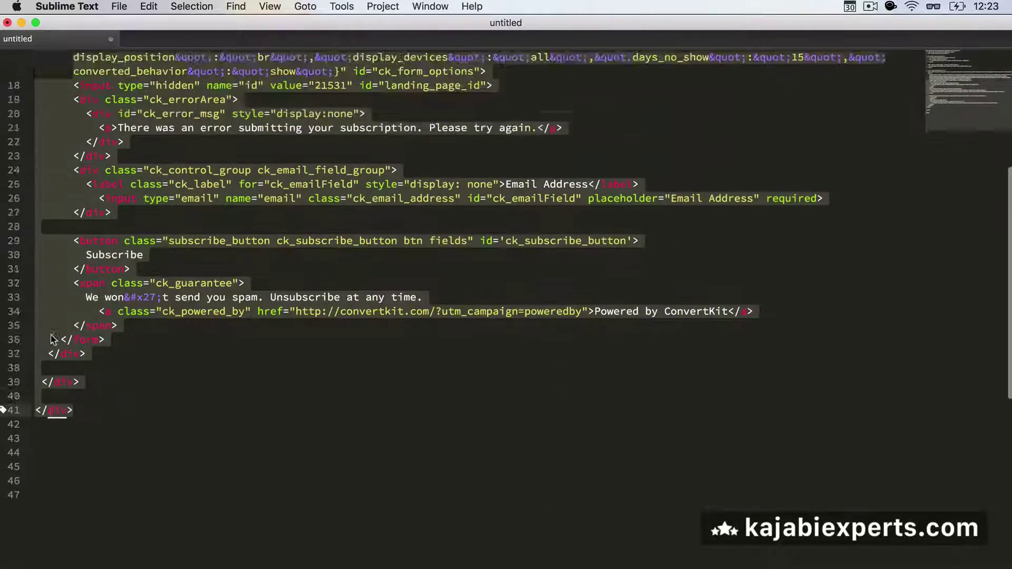
scroll(90, 133, "up", 3)
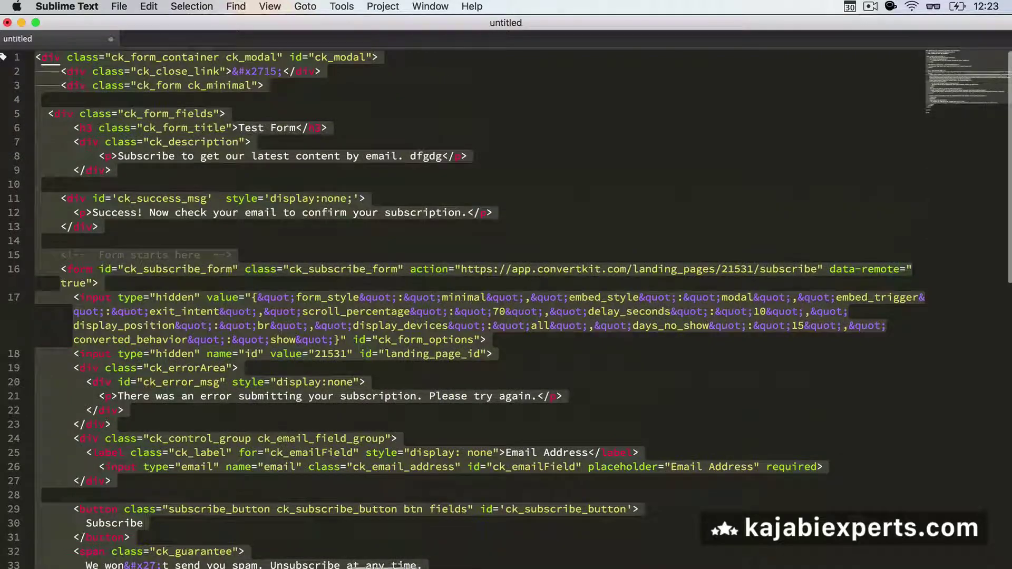
left_click(412, 567)
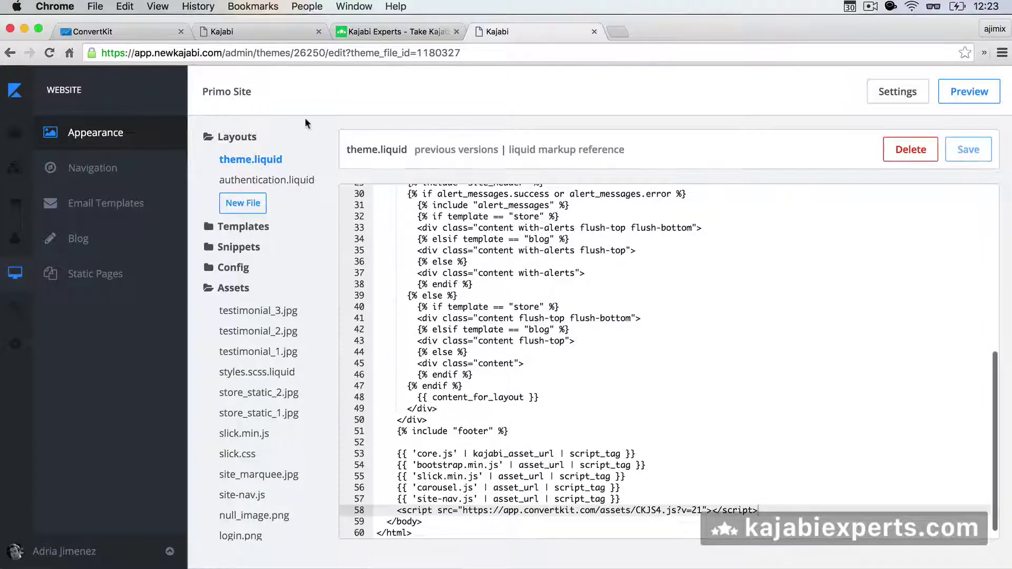
- Replace all of the Test sales page body's source code with the copied ConvertKit form HTML
left_click(248, 31)
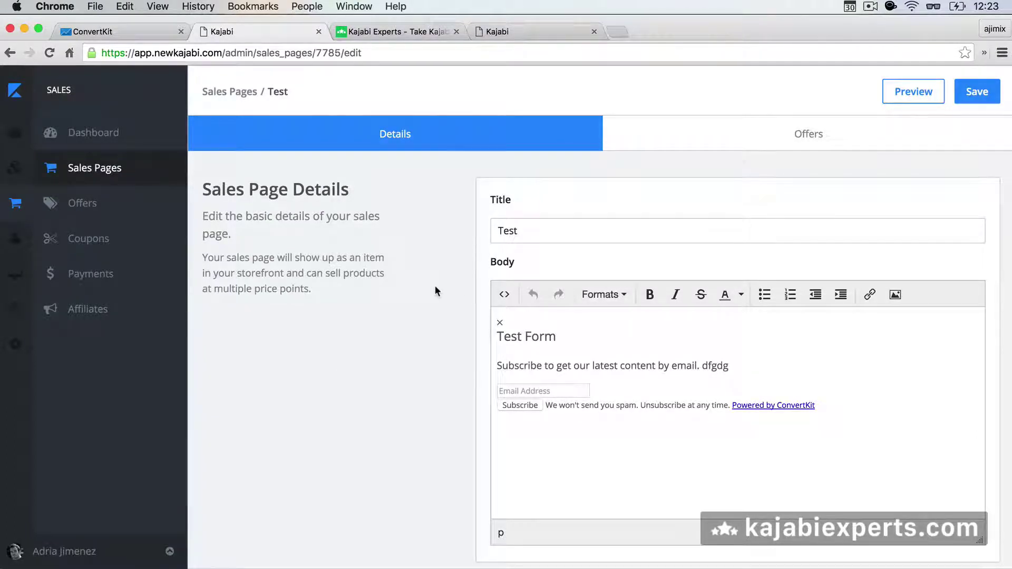
left_click(504, 296)
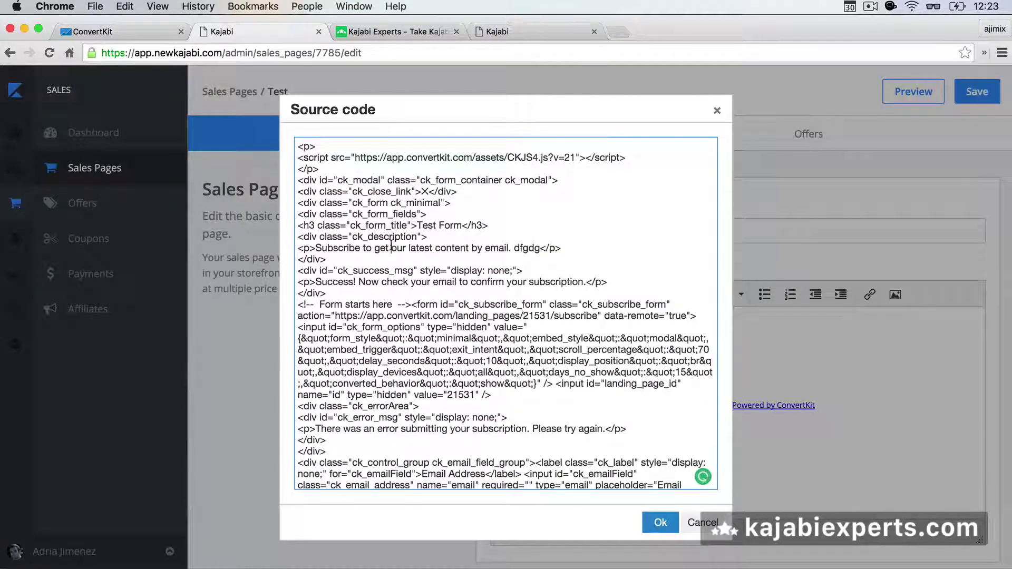
key("super+a")
key("BackSpace")
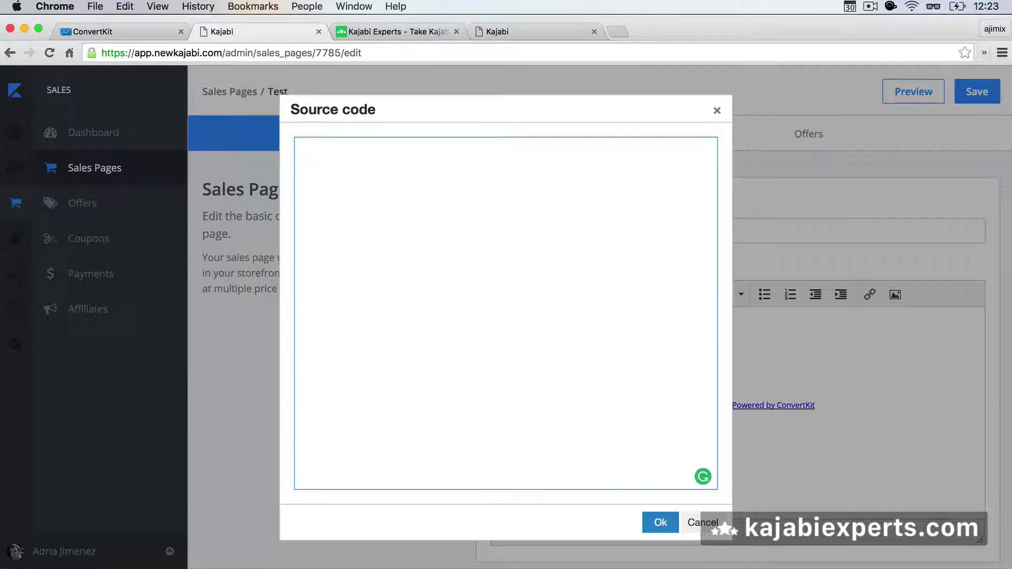
key("super+v")
scroll(319, 454, "up", 5)
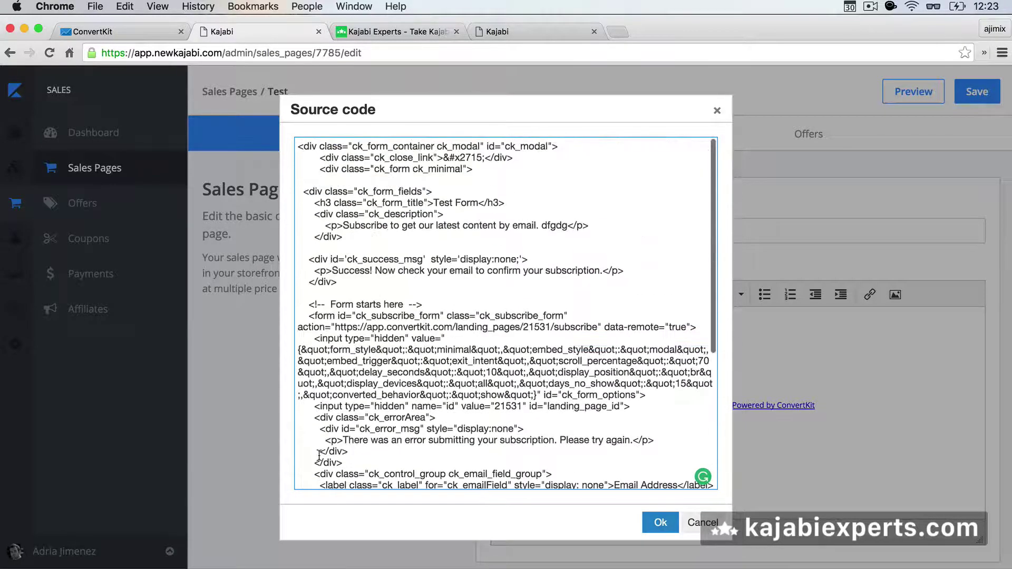
scroll(331, 365, "down", 5)
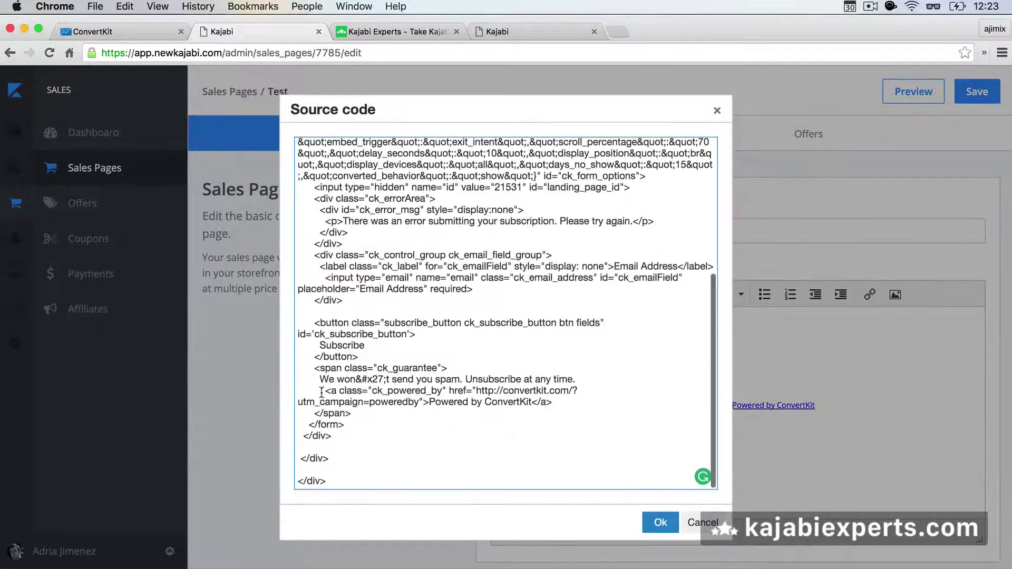
- Check the pasted code against ConvertKit's raw form HTML, then apply it to the page body
left_click(92, 32)
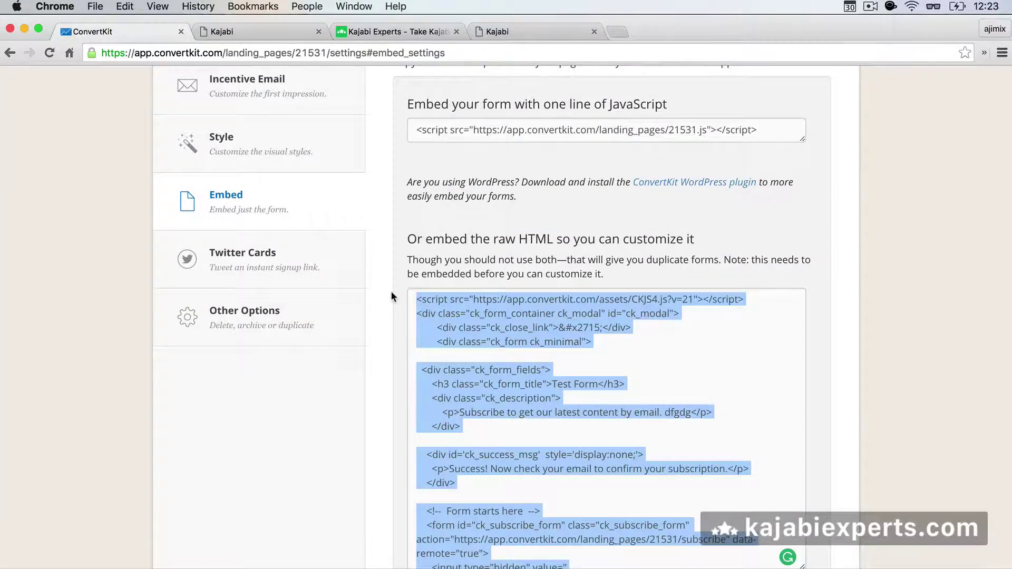
scroll(391, 290, "up", 3)
scroll(391, 291, "down", 3)
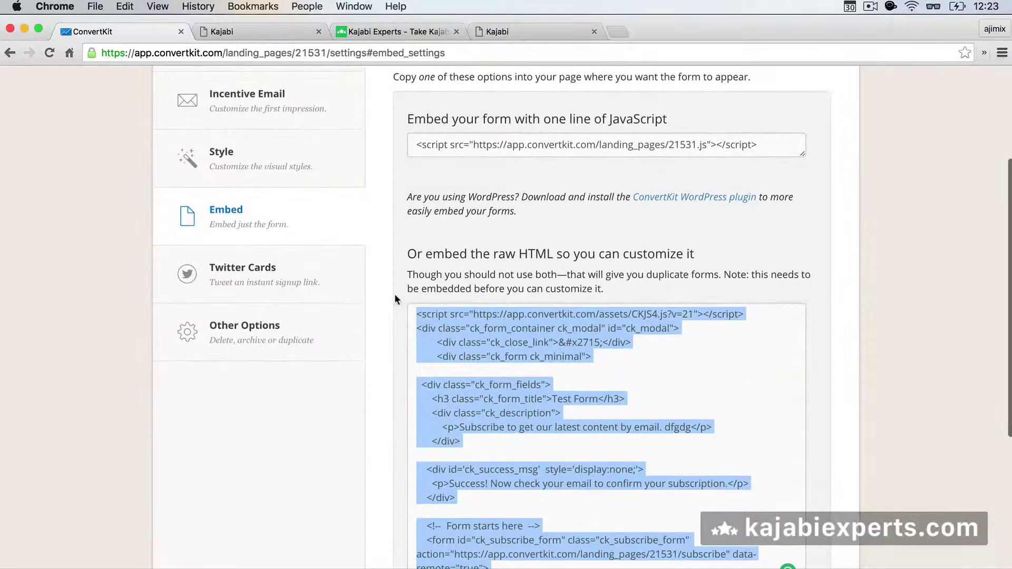
left_click(426, 331)
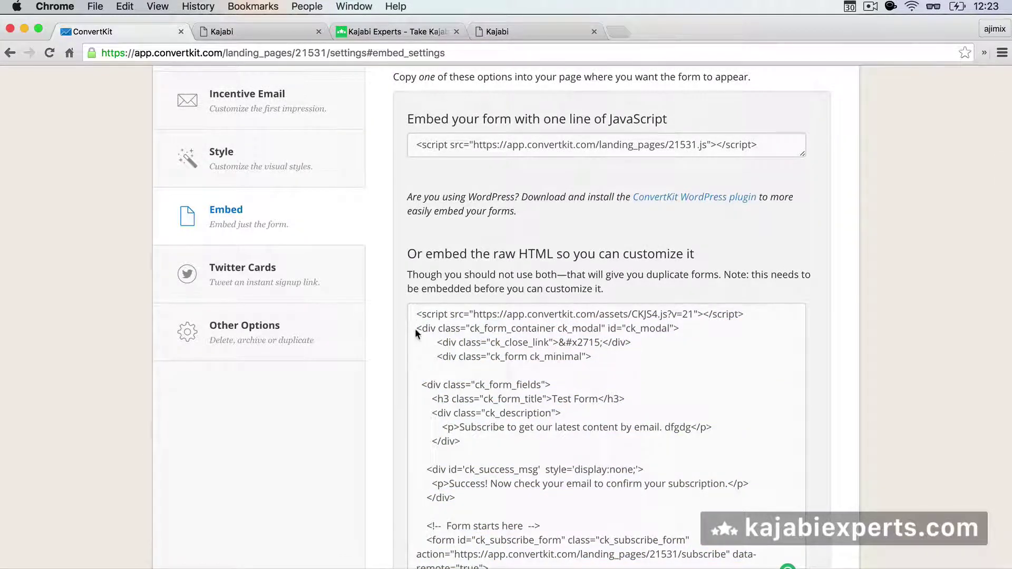
left_click_drag(415, 328, 449, 383)
scroll(452, 392, "up", 3)
scroll(452, 393, "up", 10)
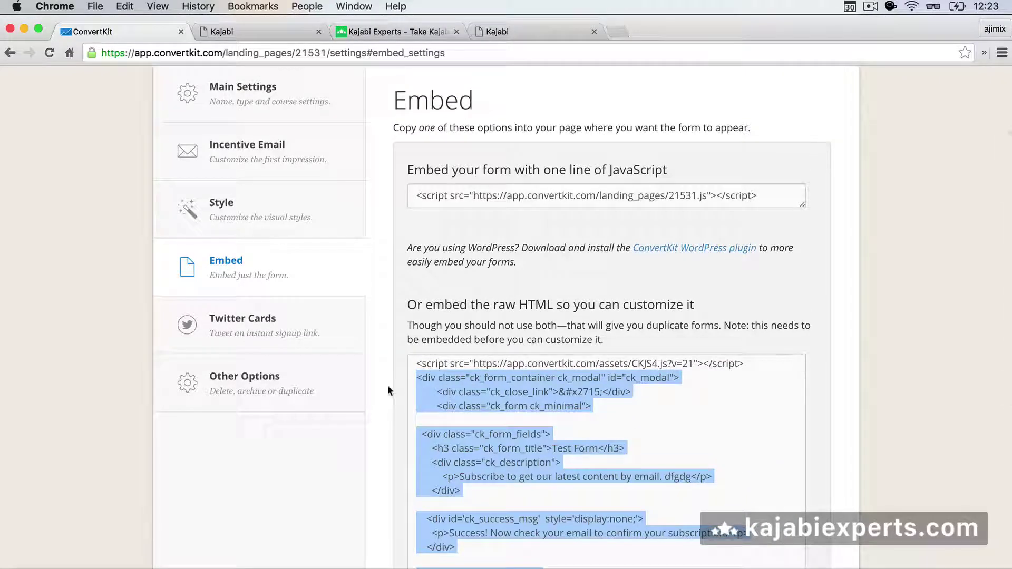
left_click(286, 28)
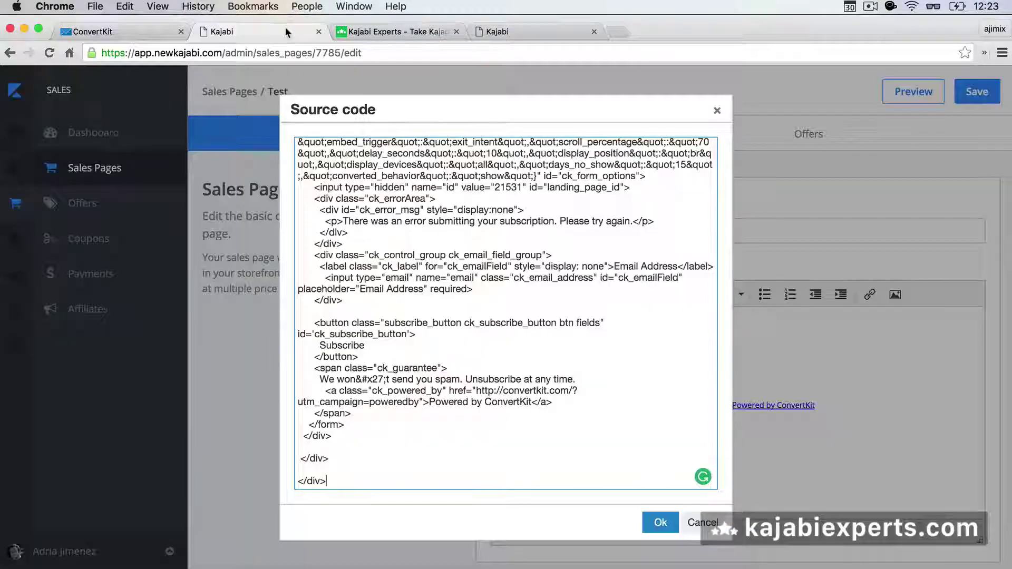
left_click(656, 522)
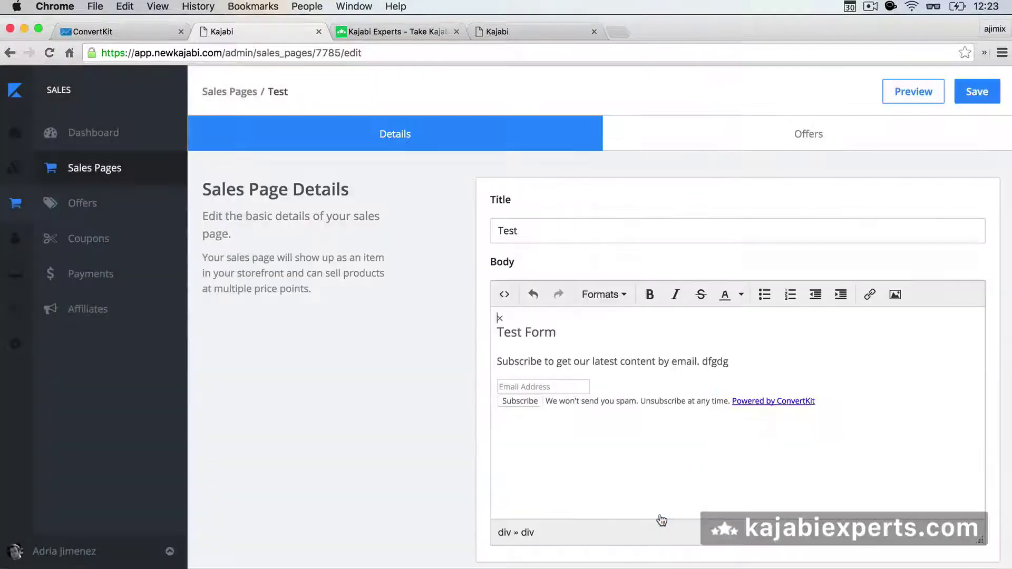
- Save the Test sales page, preview it, and copy the store page address
left_click(976, 95)
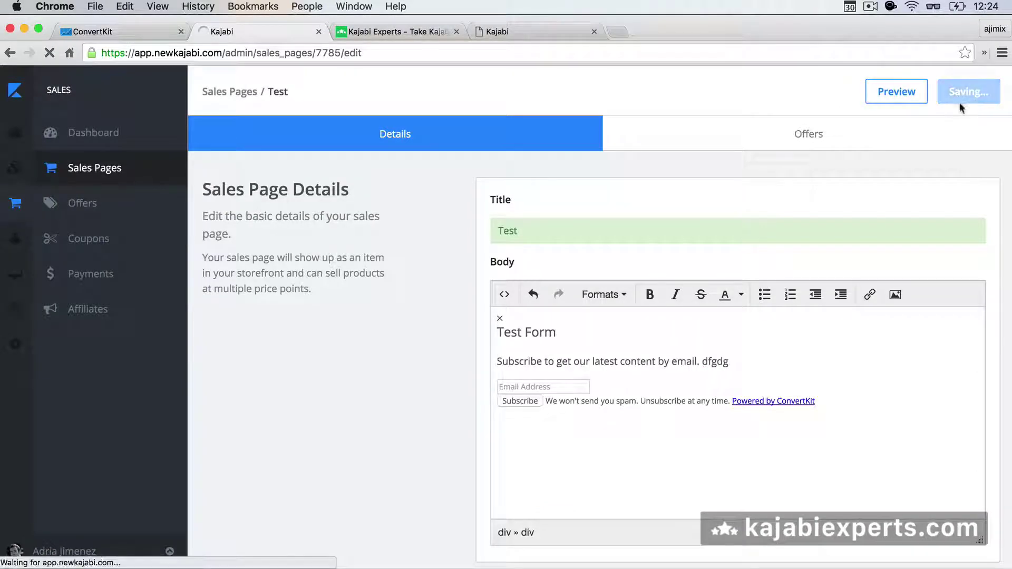
left_click(904, 99)
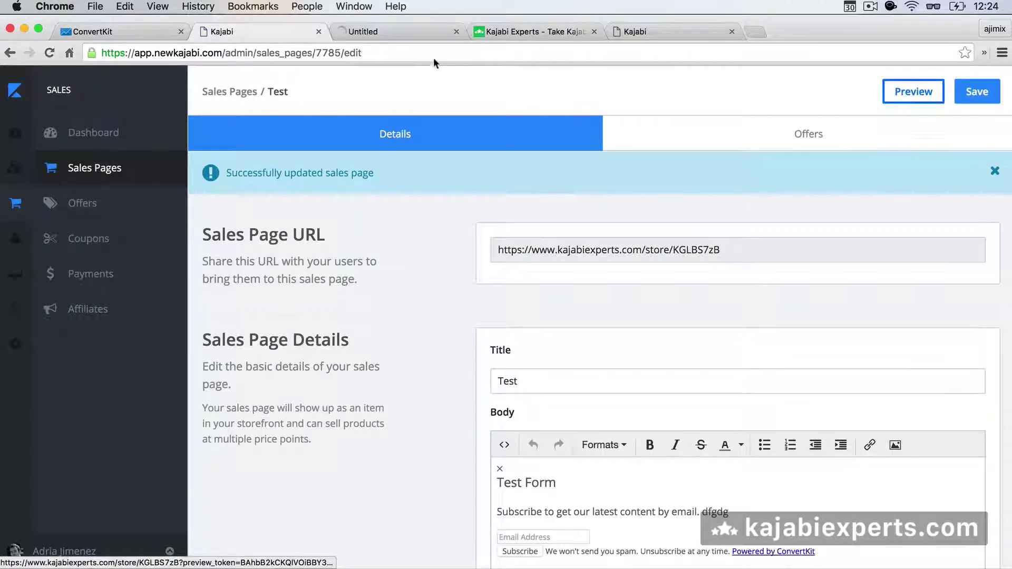
left_click(380, 32)
left_click(388, 51)
key("super+c")
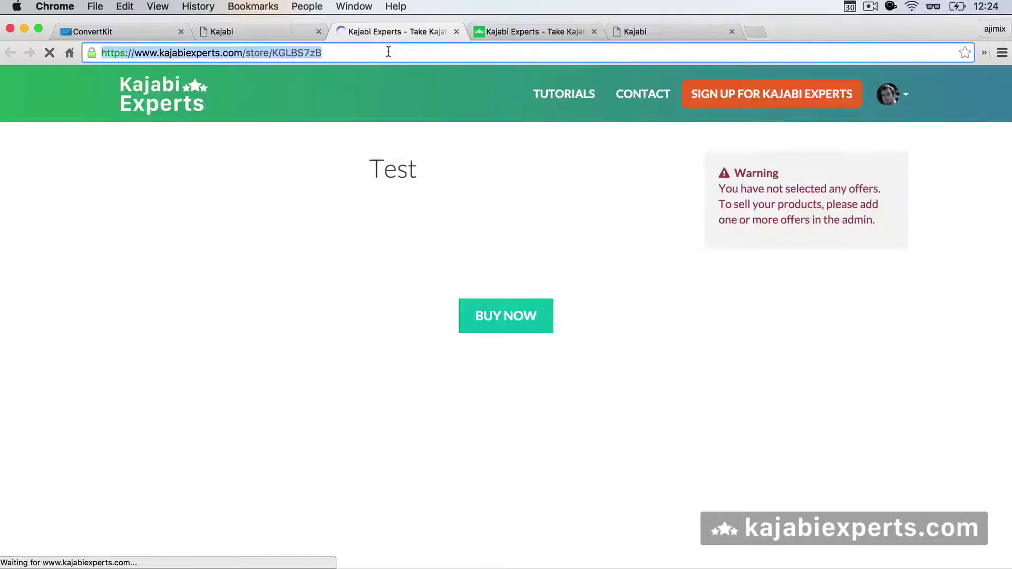
- Load the store page in an incognito window to confirm the Test Form popup appears
left_click(96, 6)
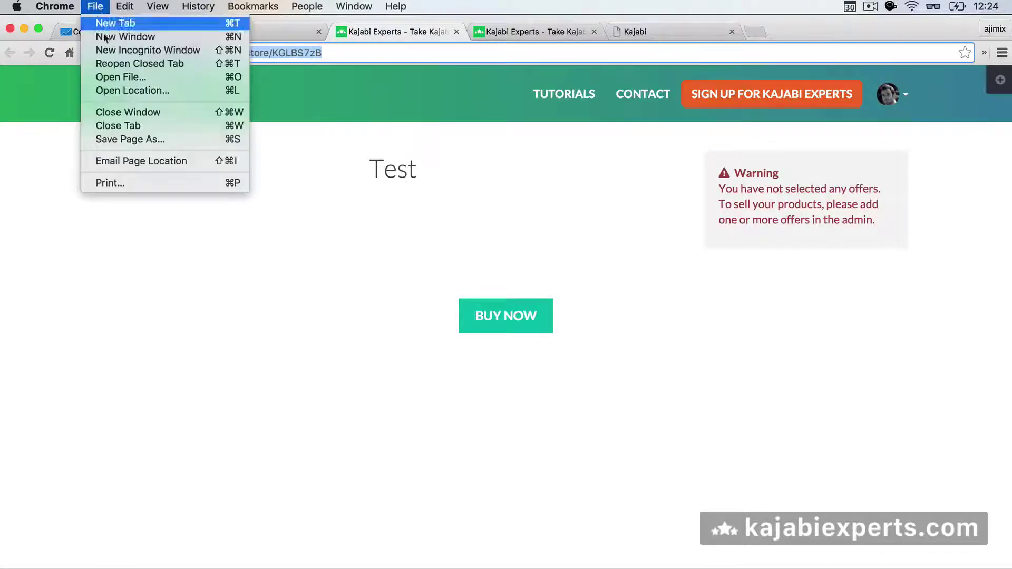
left_click(111, 47)
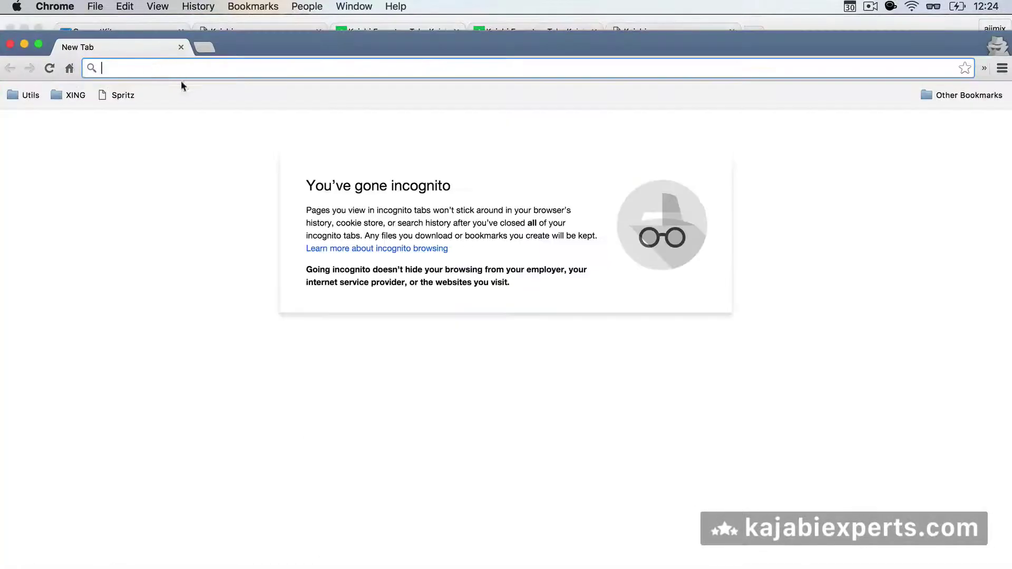
left_click_drag(233, 45, 237, 23)
key("super+v")
key("Return")
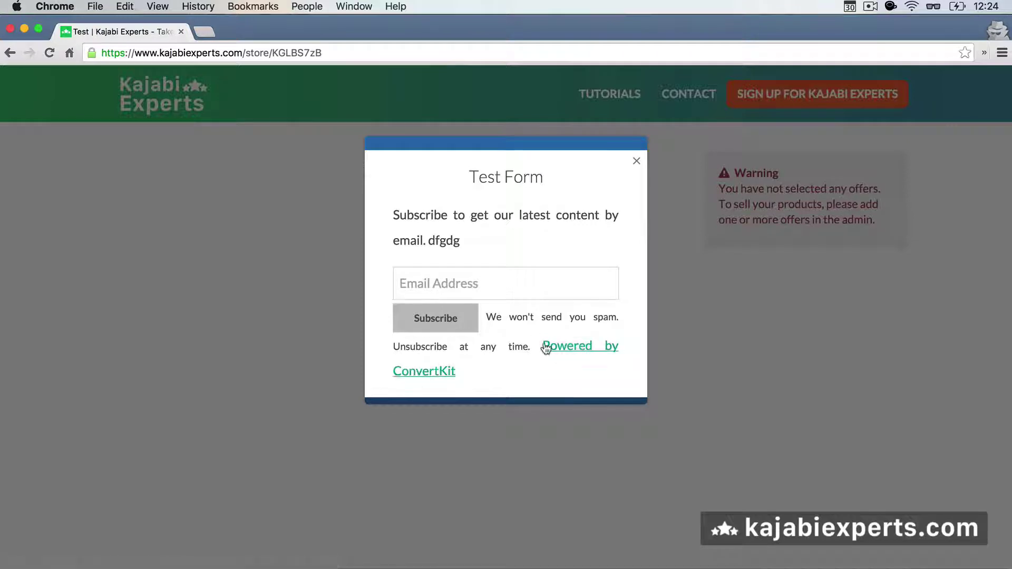
left_click(10, 32)
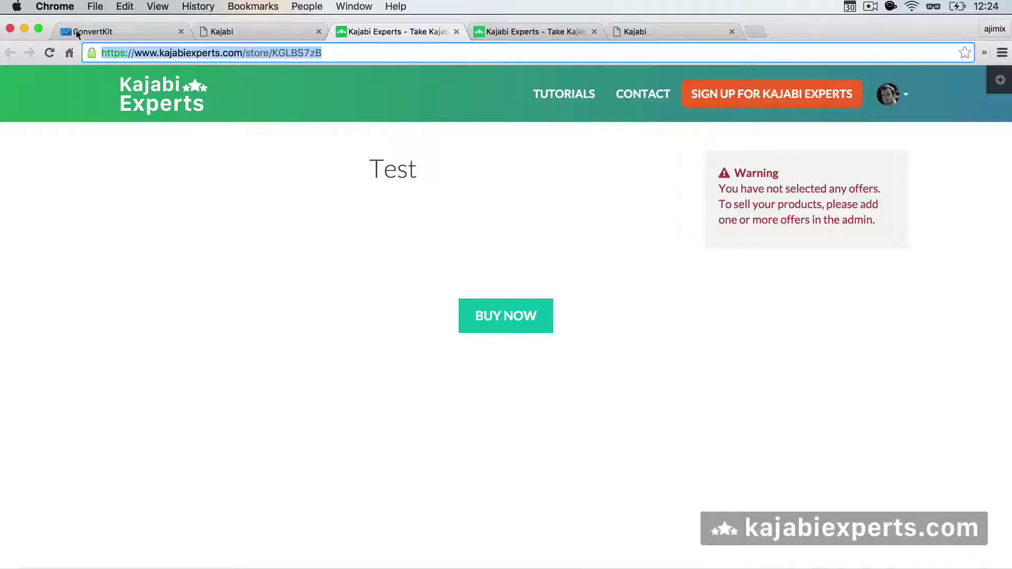
- Search the body source for 'powere', delete the ck_powered_by link tag, and apply the change
left_click(225, 37)
scroll(318, 221, "down", 3)
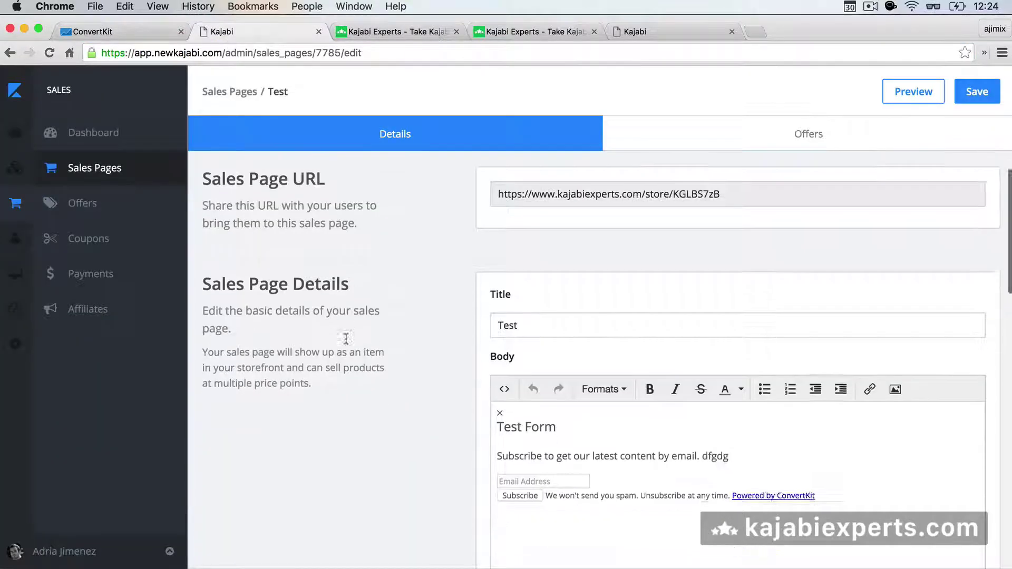
left_click(509, 302)
scroll(392, 295, "down", 3)
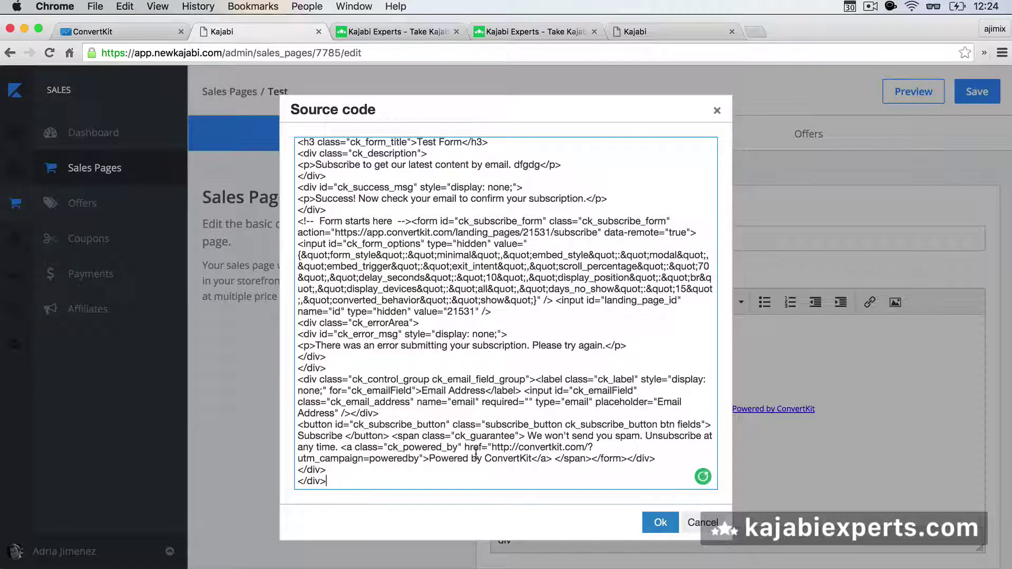
key("super+f")
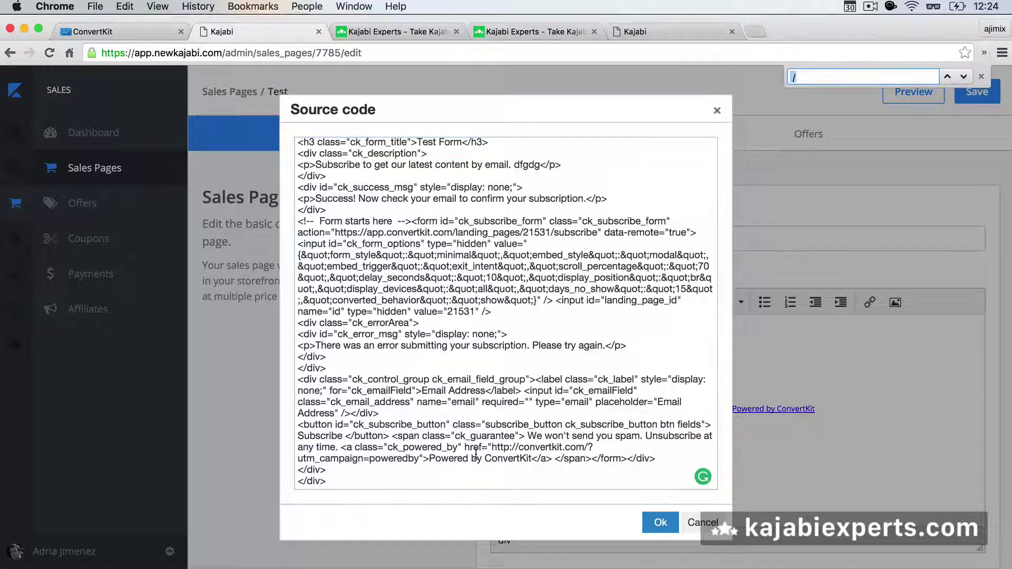
type("powere")
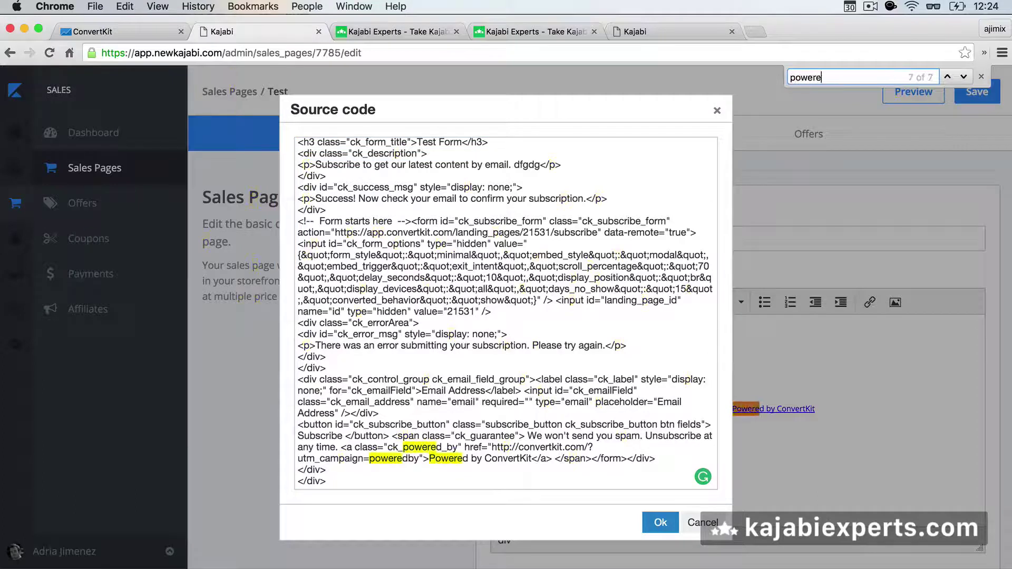
left_click(342, 448)
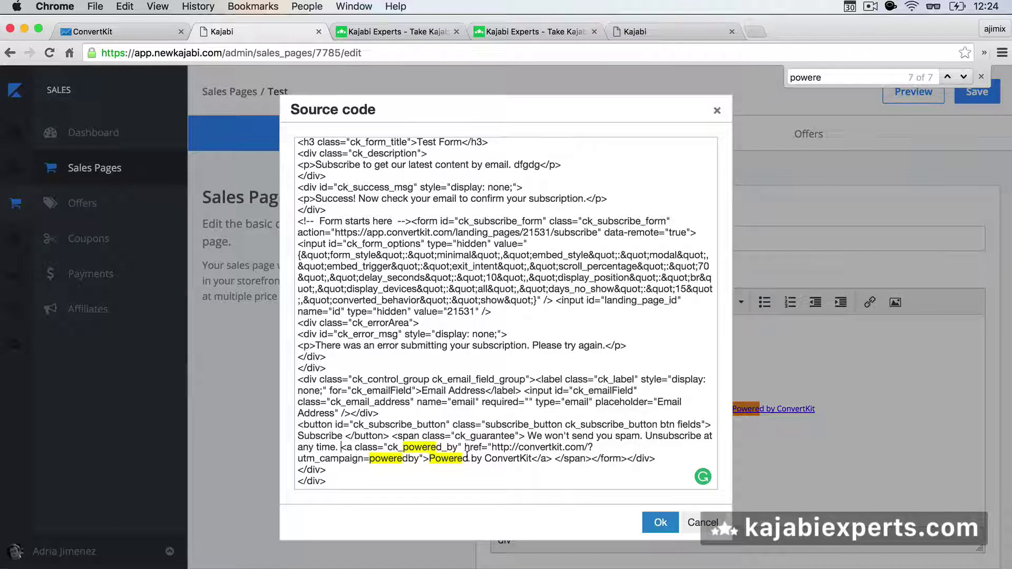
left_click(552, 458, "shift")
key("BackSpace")
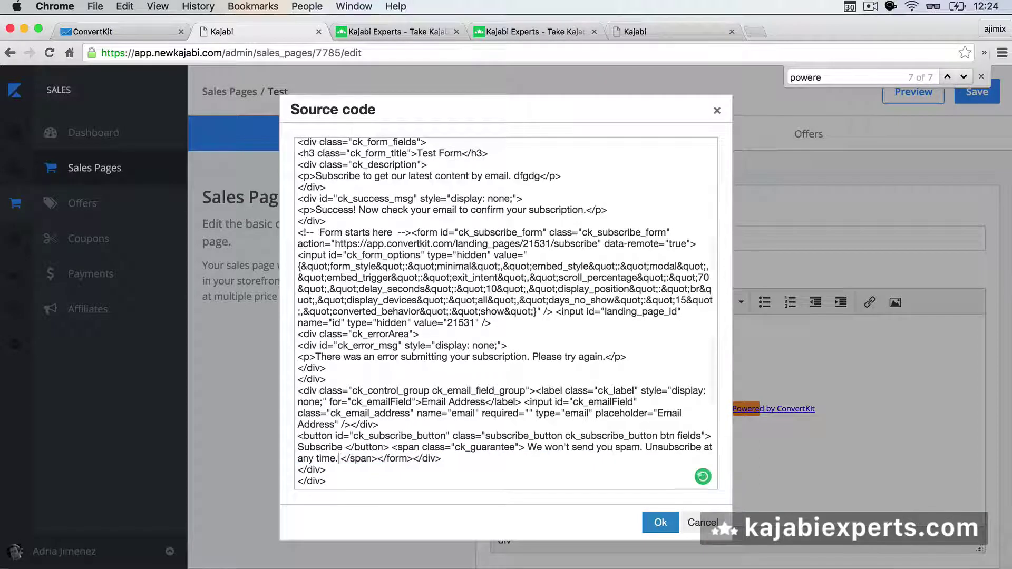
left_click(659, 518)
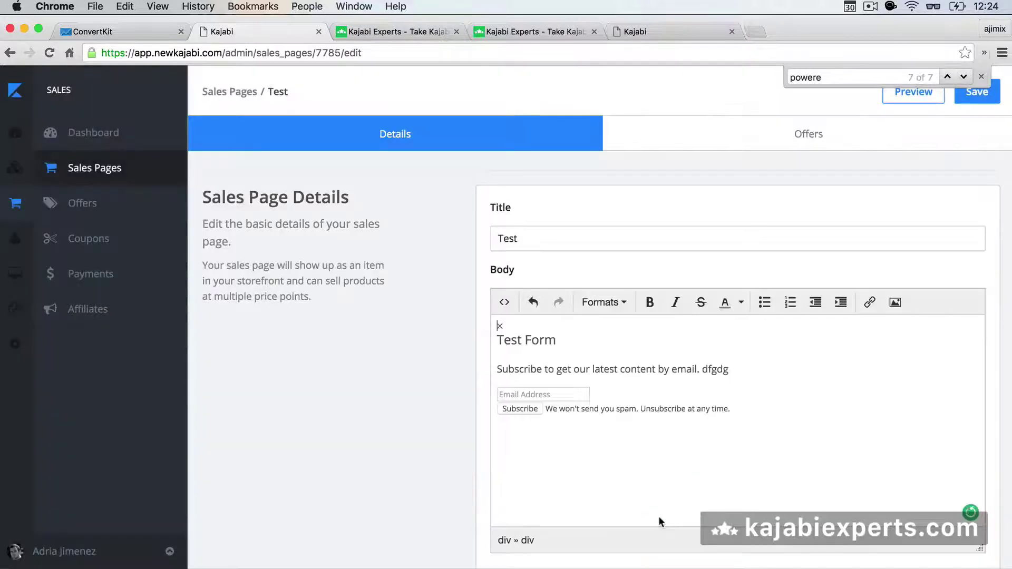
- Save the updated sales page, preview it, and copy the store page address
left_click(981, 77)
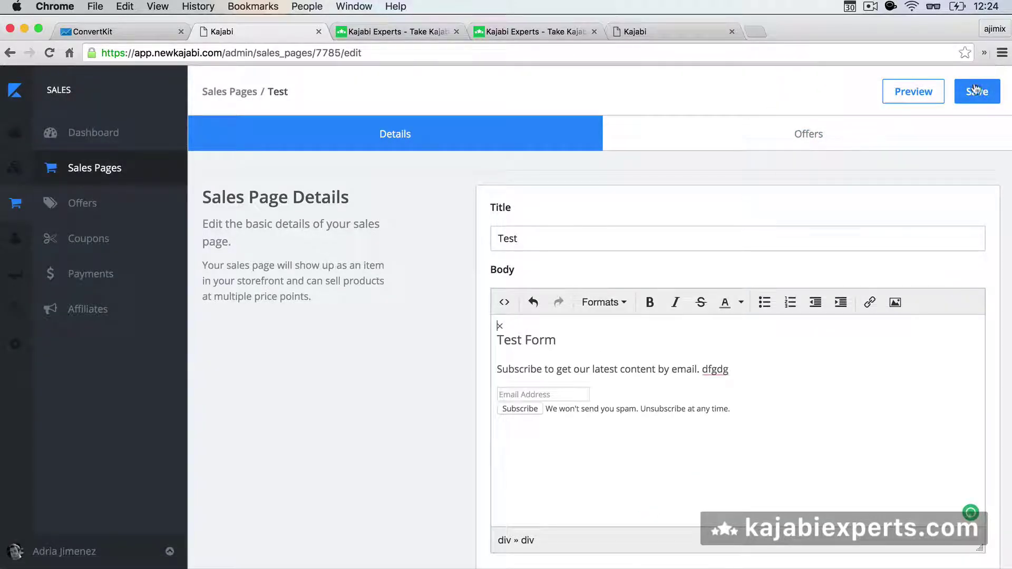
left_click(974, 91)
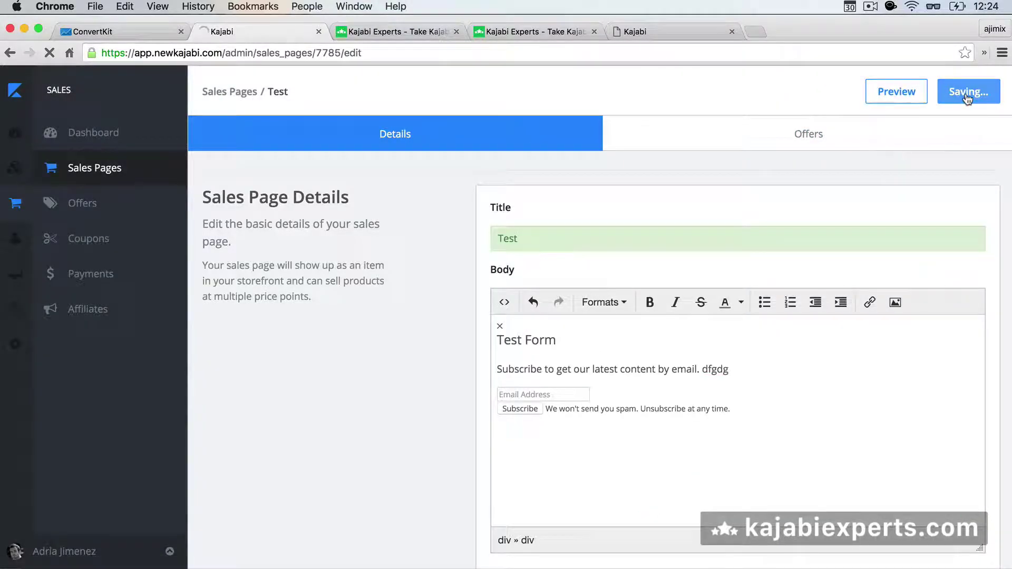
left_click(915, 94)
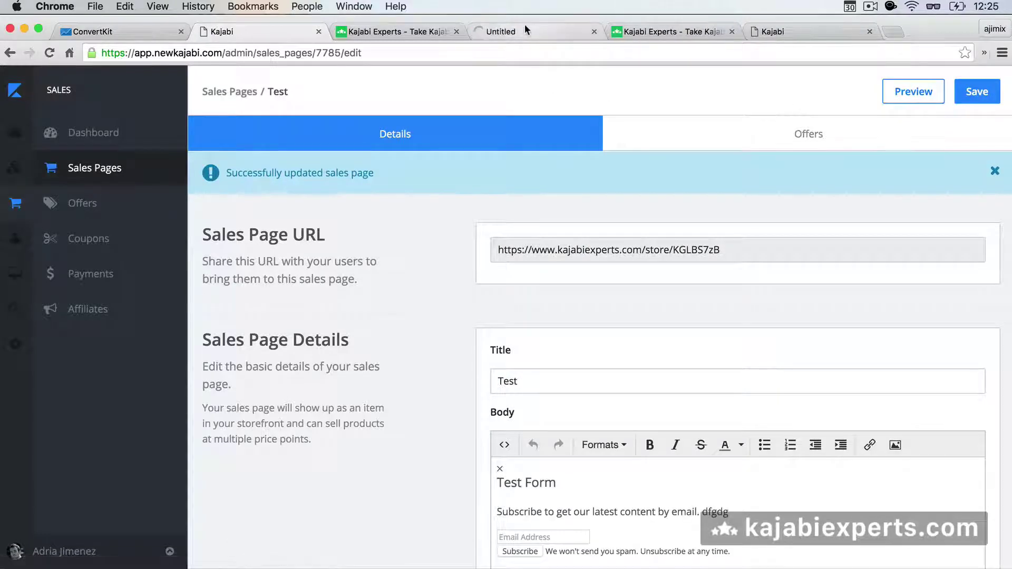
left_click(524, 26)
left_click(399, 53)
key("super+c")
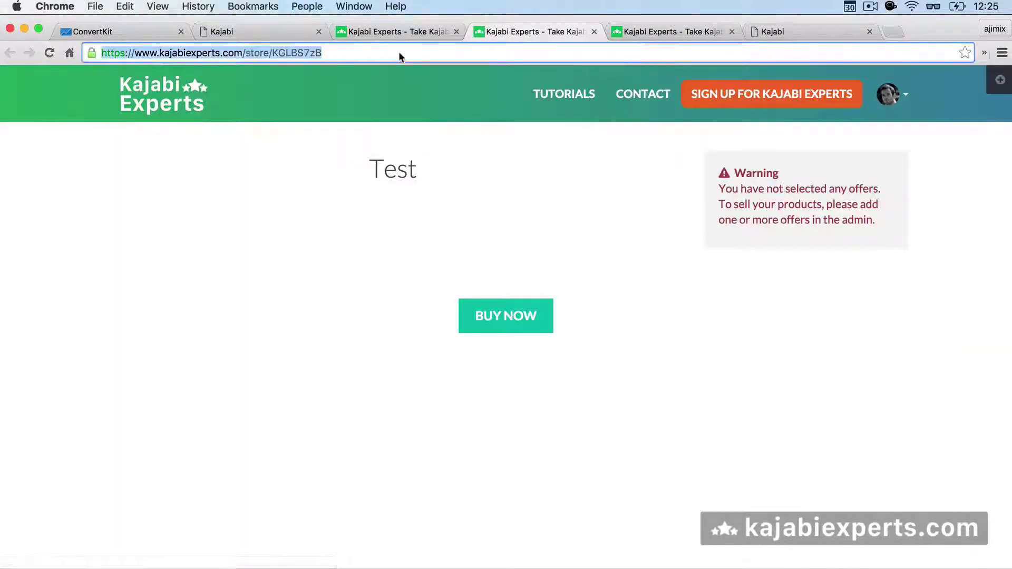
- Check in an incognito window that the popup lacks the ConvertKit link, then return to ConvertKit
key("super+shift+n")
key("super+v")
key("Return")
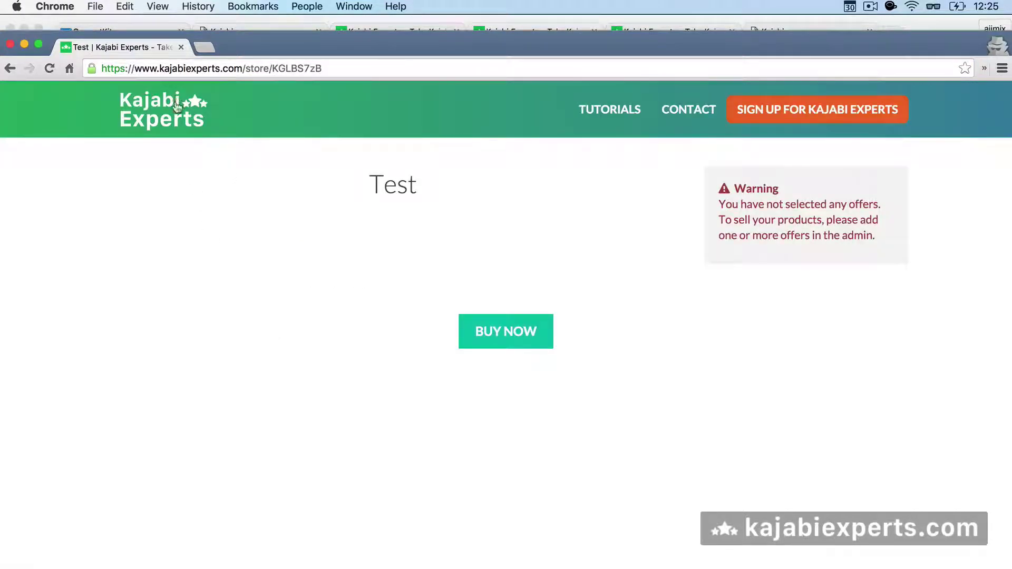
mouse_move(177, 79)
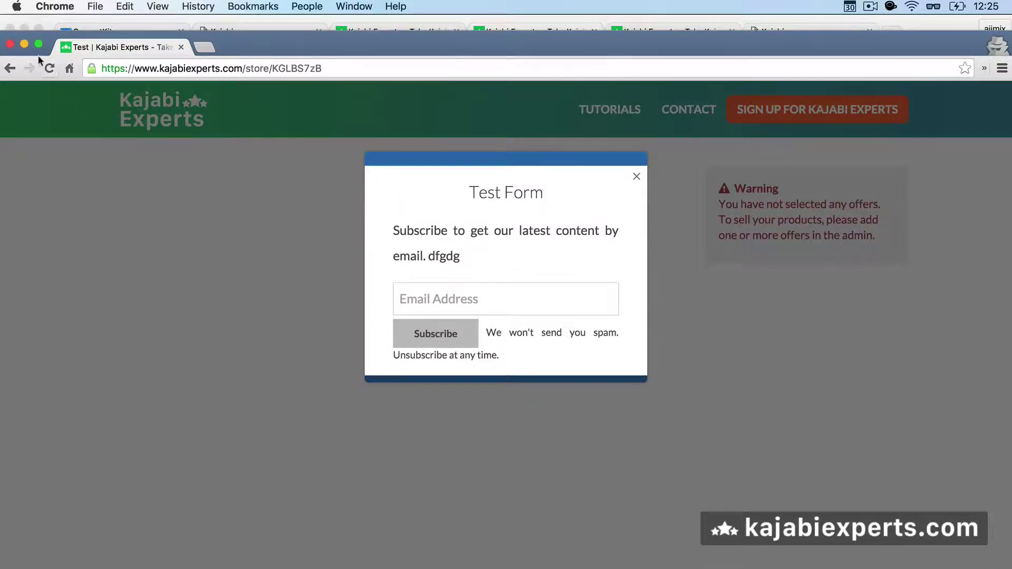
left_click(10, 43)
left_click(401, 156)
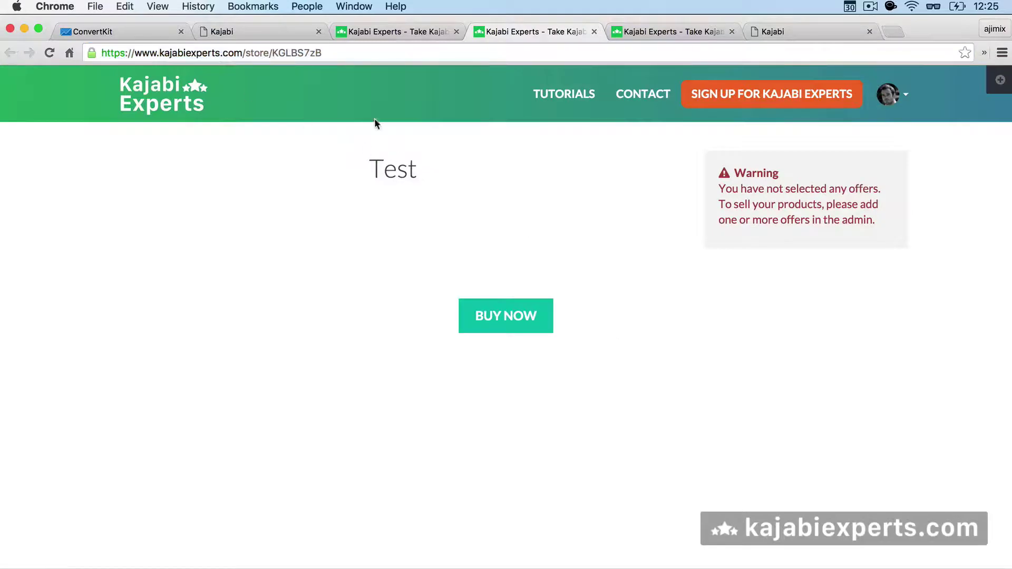
left_click(102, 32)
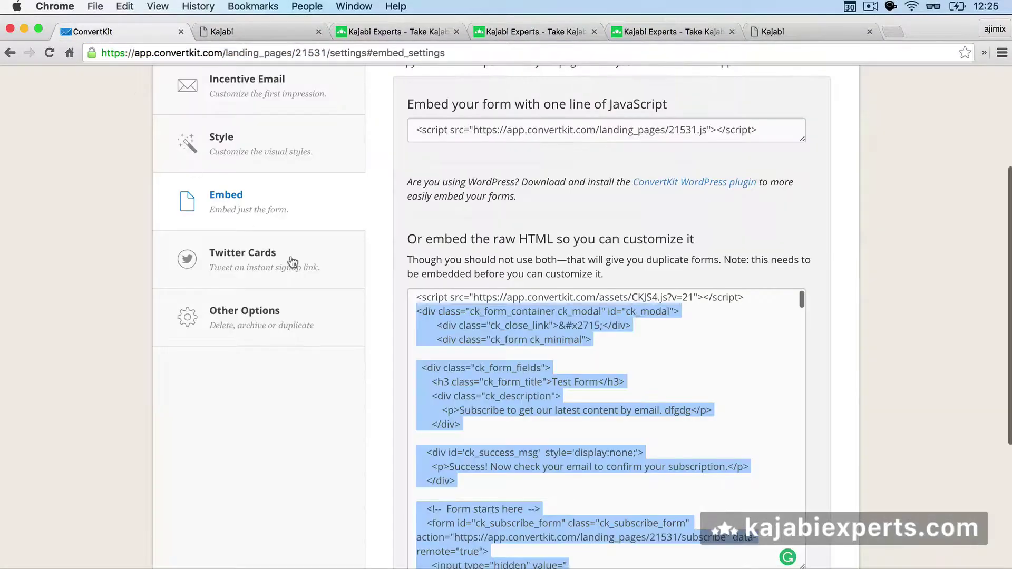
scroll(441, 295, "up", 5)
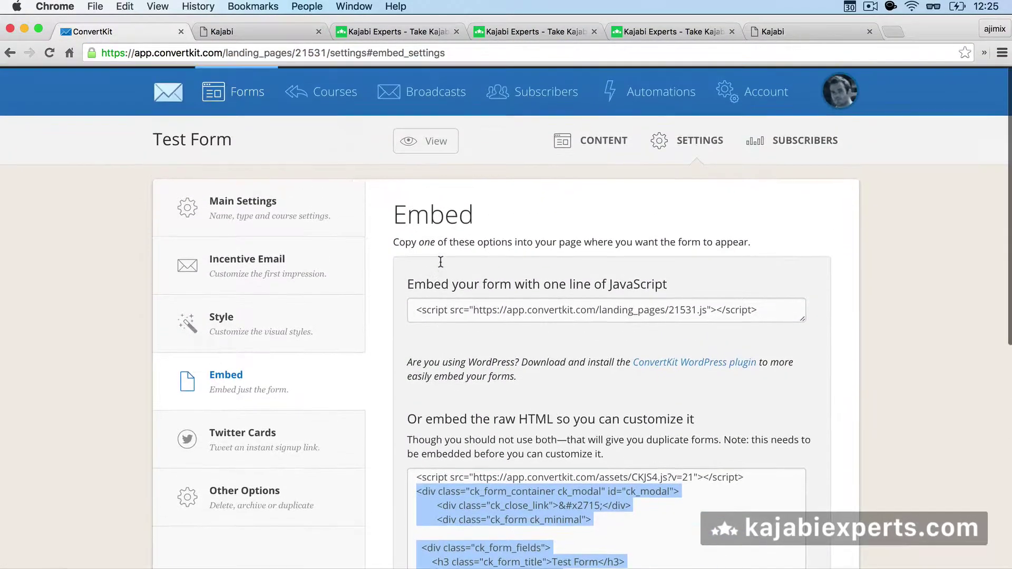